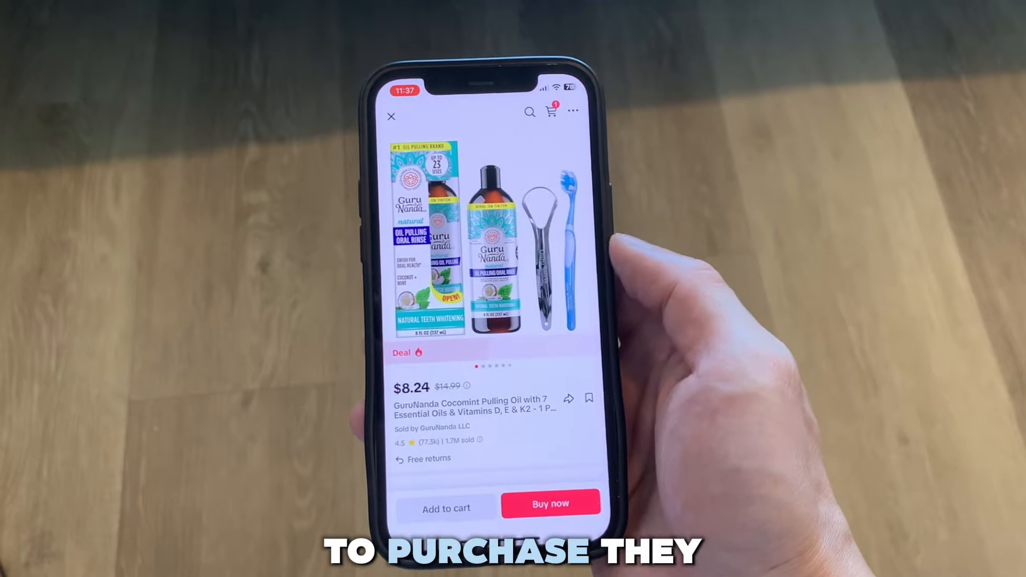
Scroll the oil pulling product page, start its checkout, then close checkout to return to the product.
scroll(497, 321, down, 2)
scroll(481, 321, down, 2)
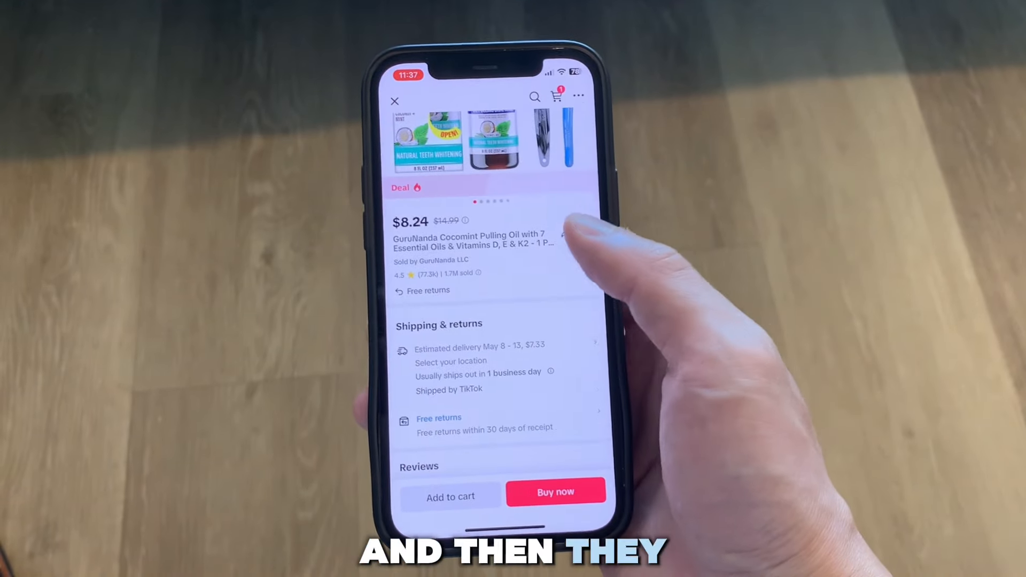
click(470, 499)
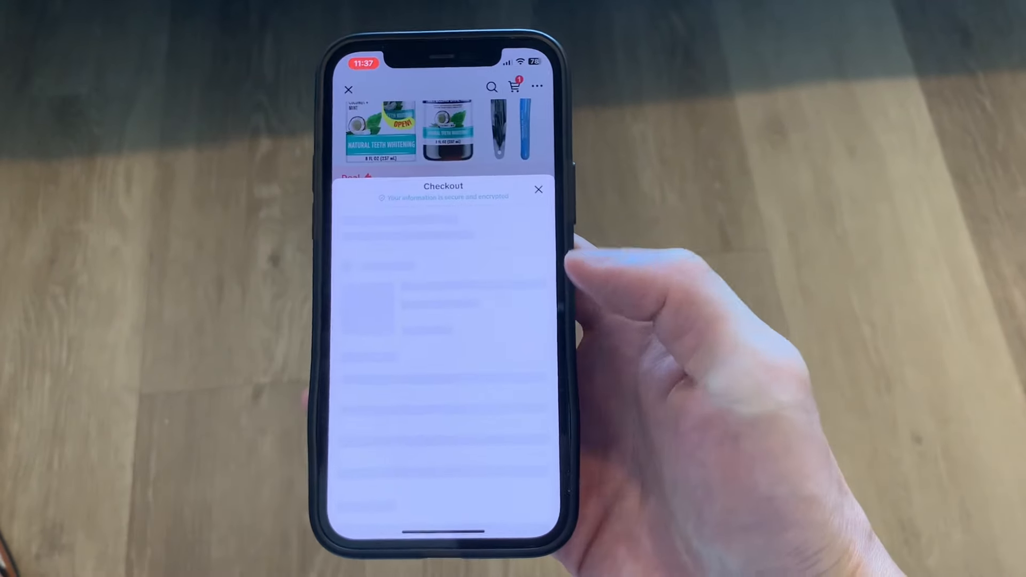
scroll(534, 299, down, 1)
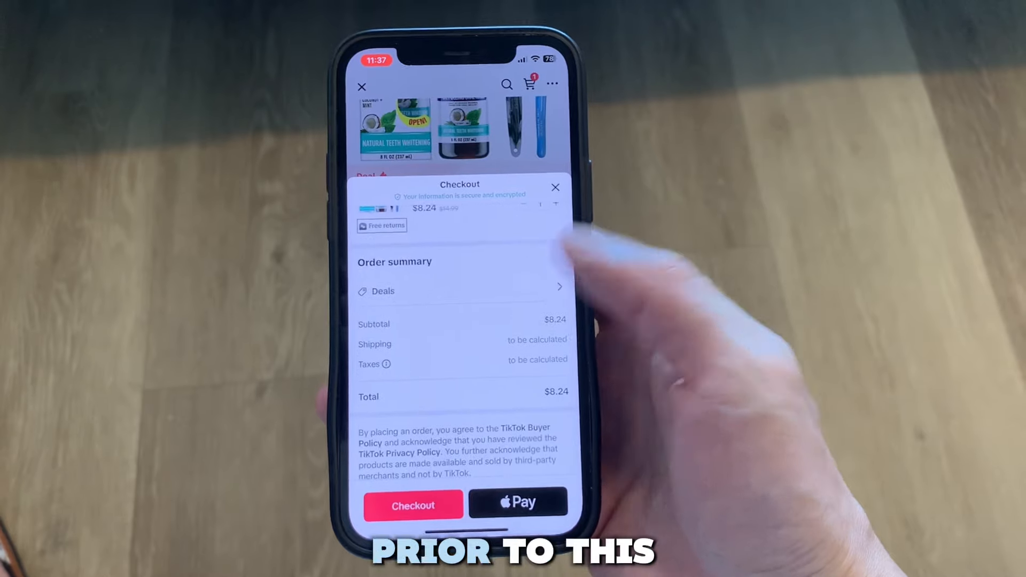
scroll(535, 320, up, 1)
scroll(535, 240, up, 1)
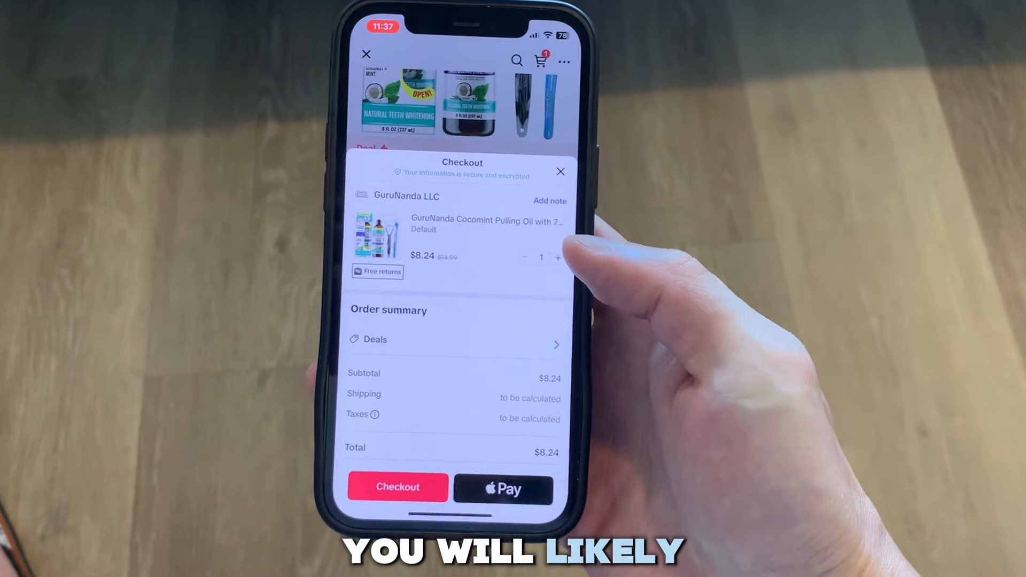
click(620, 250)
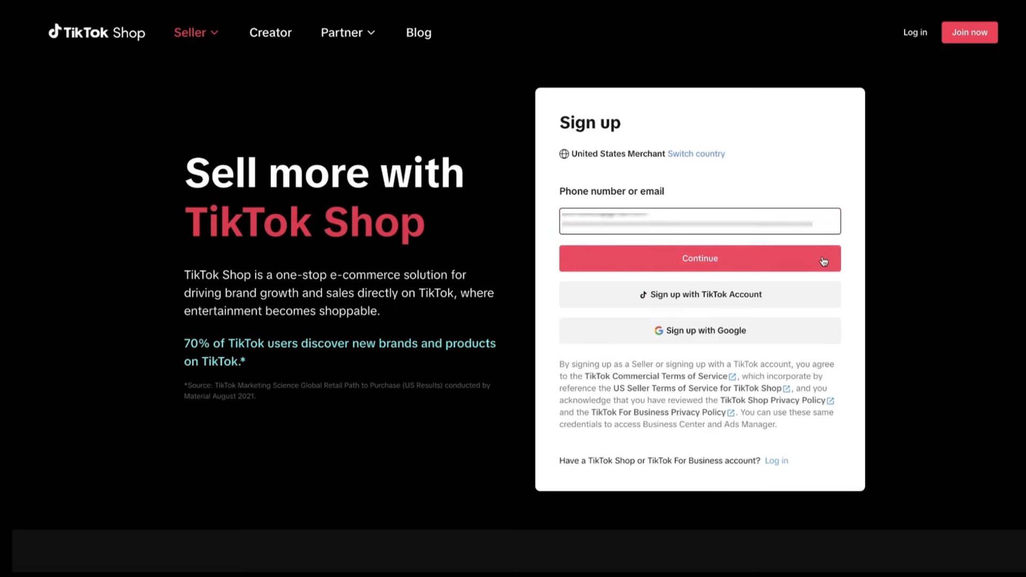
Submit the phone or email contact, then confirm the new password to reach Business type.
click(805, 259)
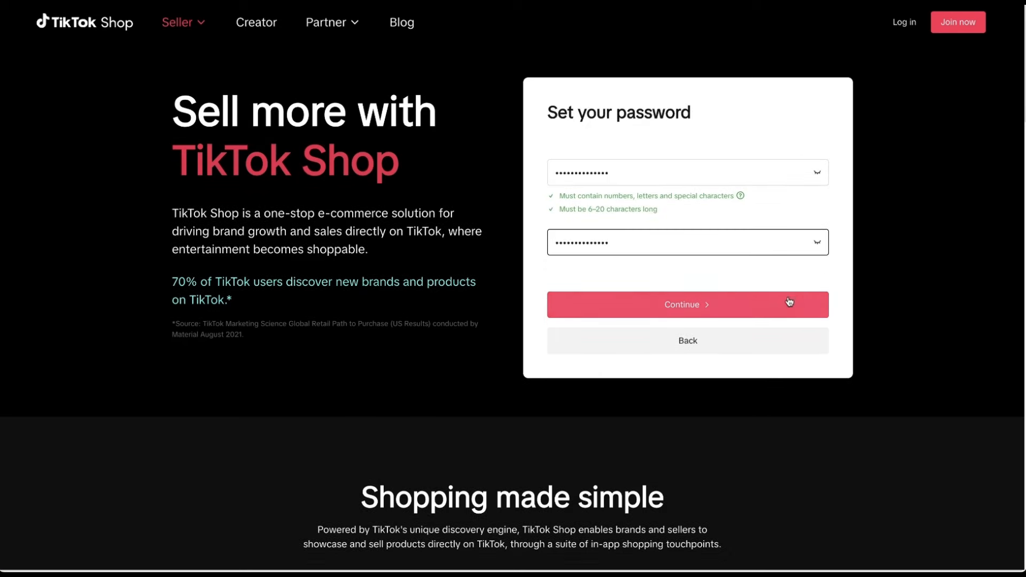
click(784, 304)
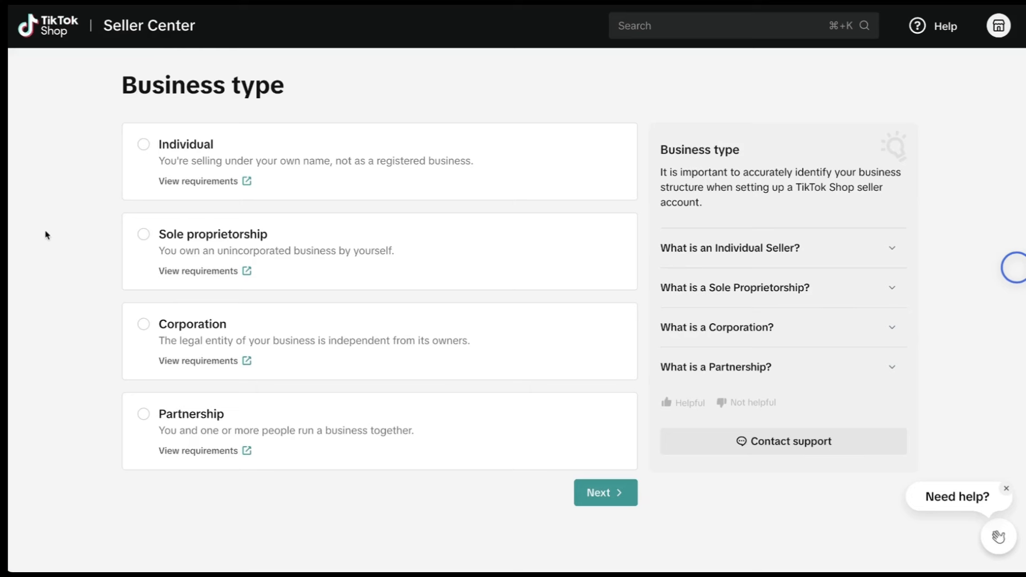
Compare the Individual, Sole proprietorship, Corporation and Partnership options and read their FAQ answers.
click(143, 145)
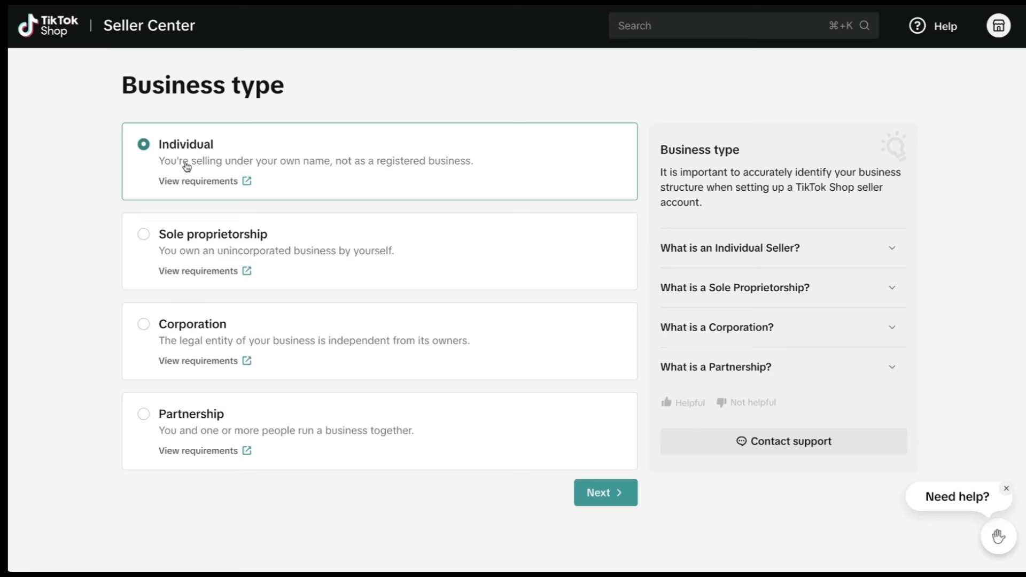
click(426, 250)
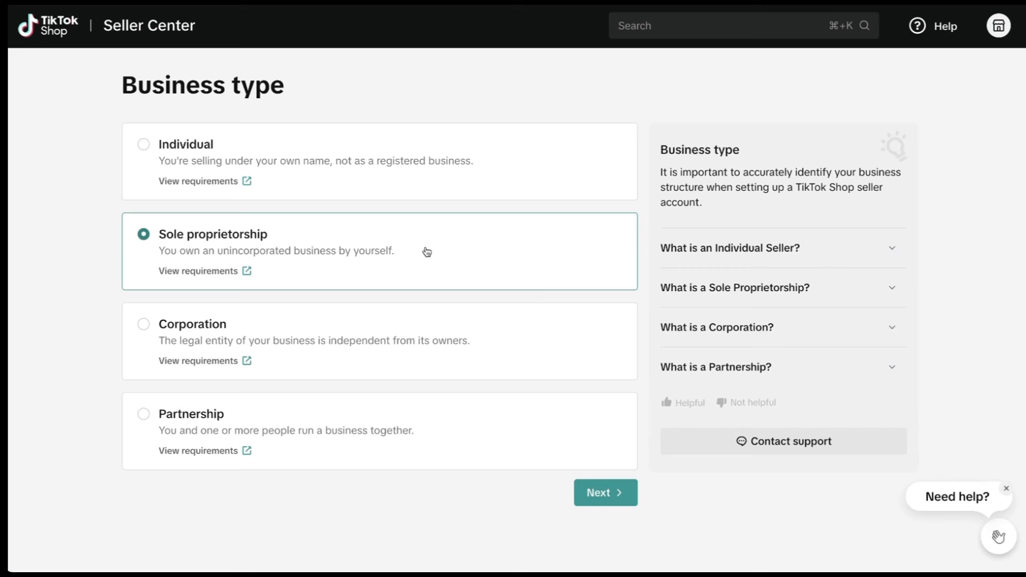
click(369, 337)
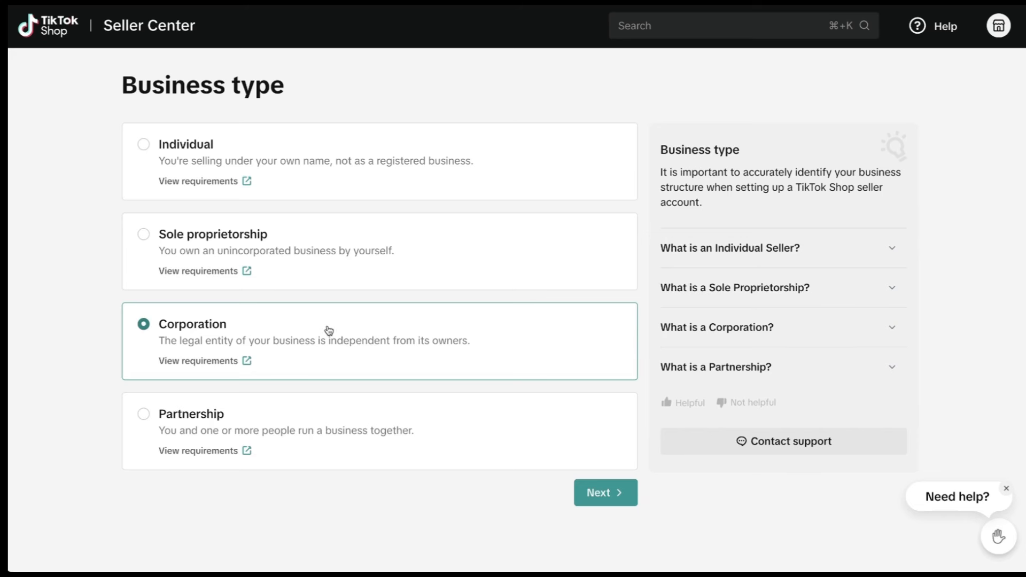
click(378, 408)
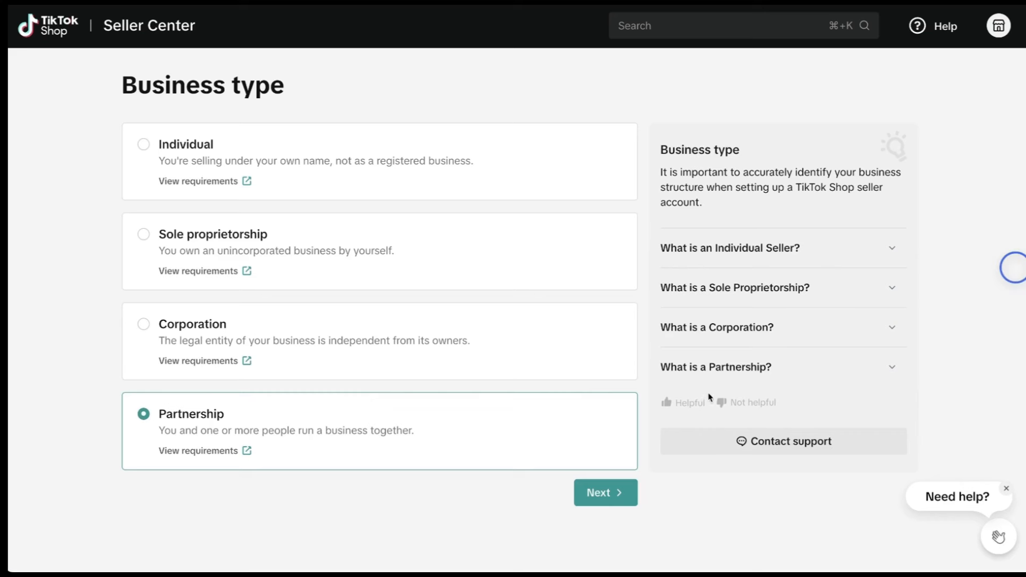
click(893, 248)
click(893, 352)
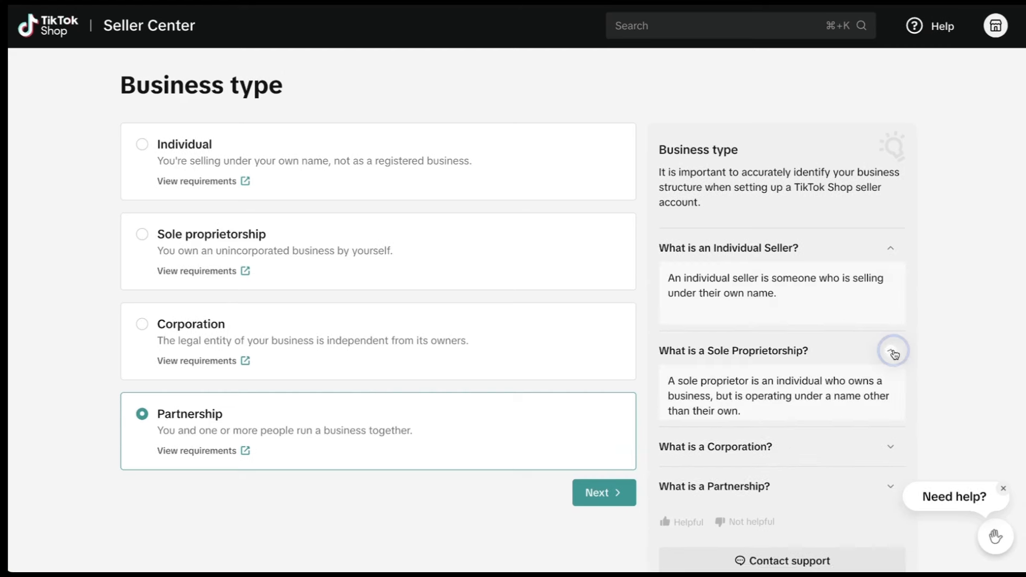
scroll(919, 359, down, 1)
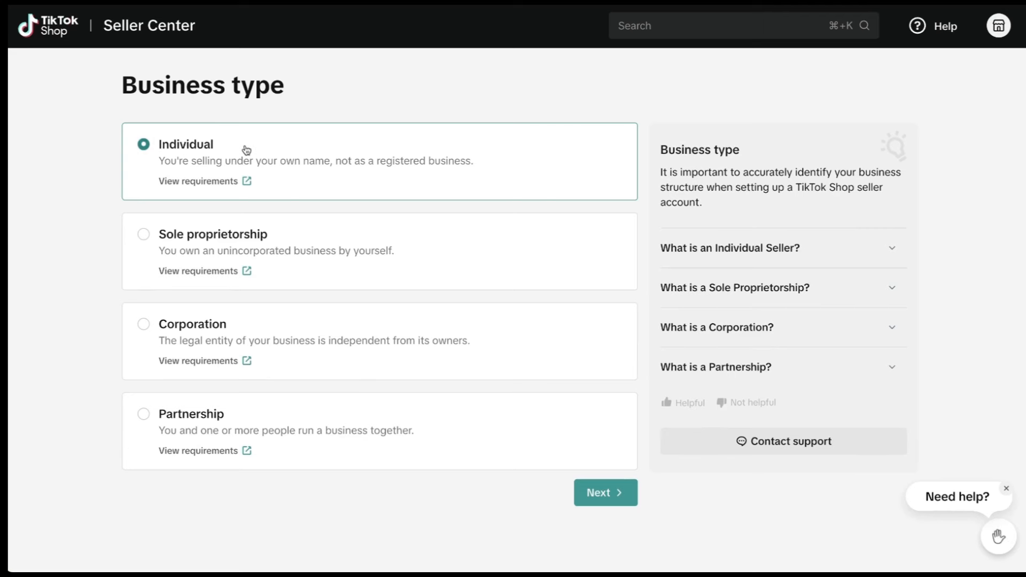
Select Individual as the business type and continue to representative verification.
click(247, 150)
click(603, 492)
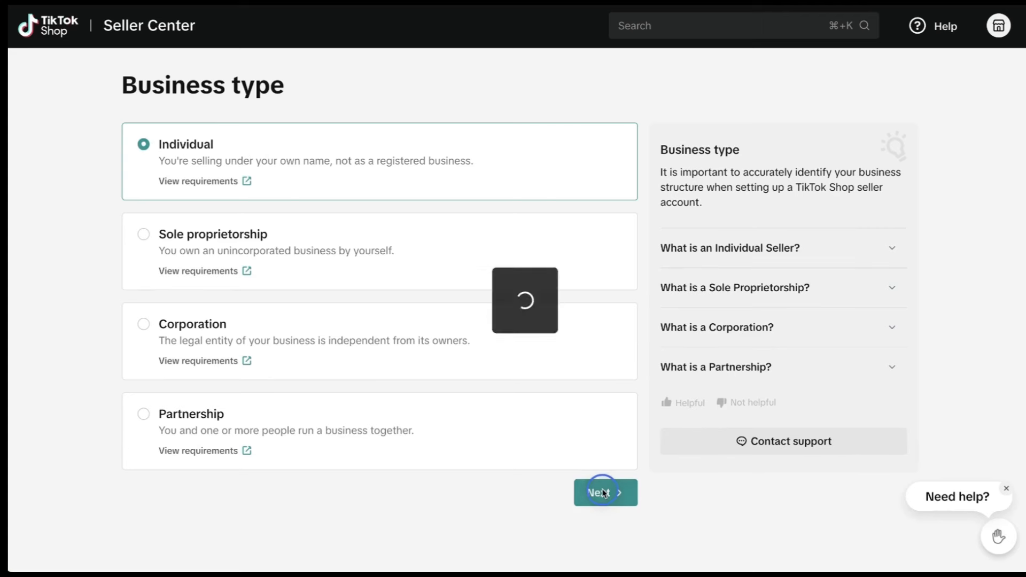
click(89, 176)
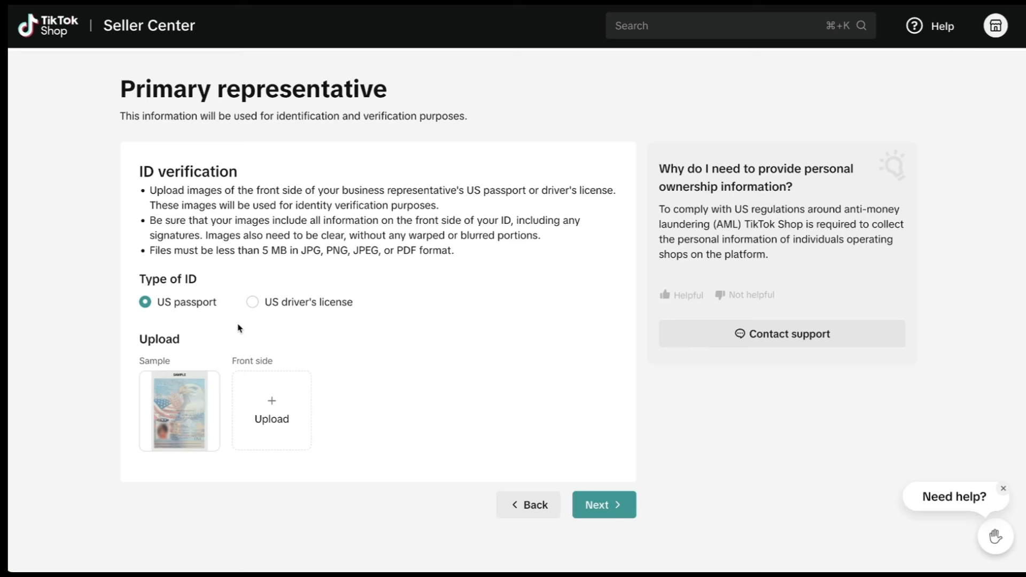
Complete the representative's legal name, passport, dates, address, certification and SSN, then go to Shop information.
scroll(434, 298, down, 8)
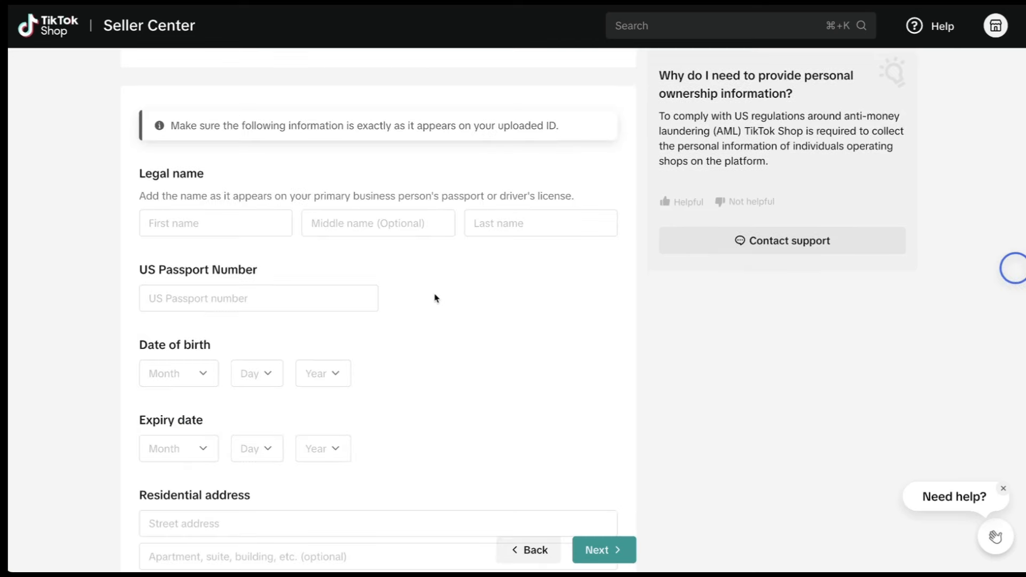
scroll(415, 269, down, 1)
scroll(415, 270, down, 1)
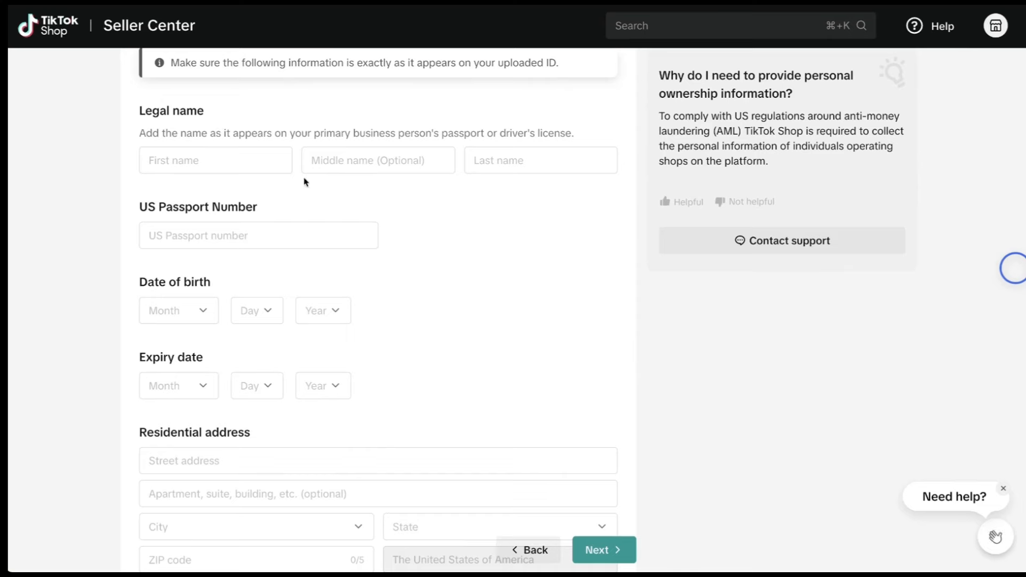
scroll(288, 233, down, 1)
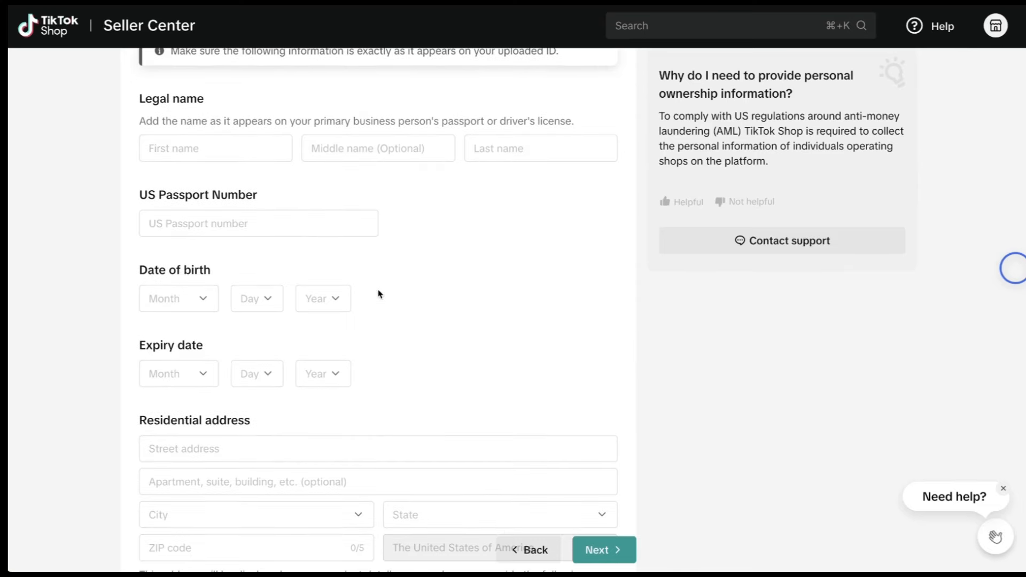
scroll(414, 360, down, 5)
scroll(416, 367, down, 1)
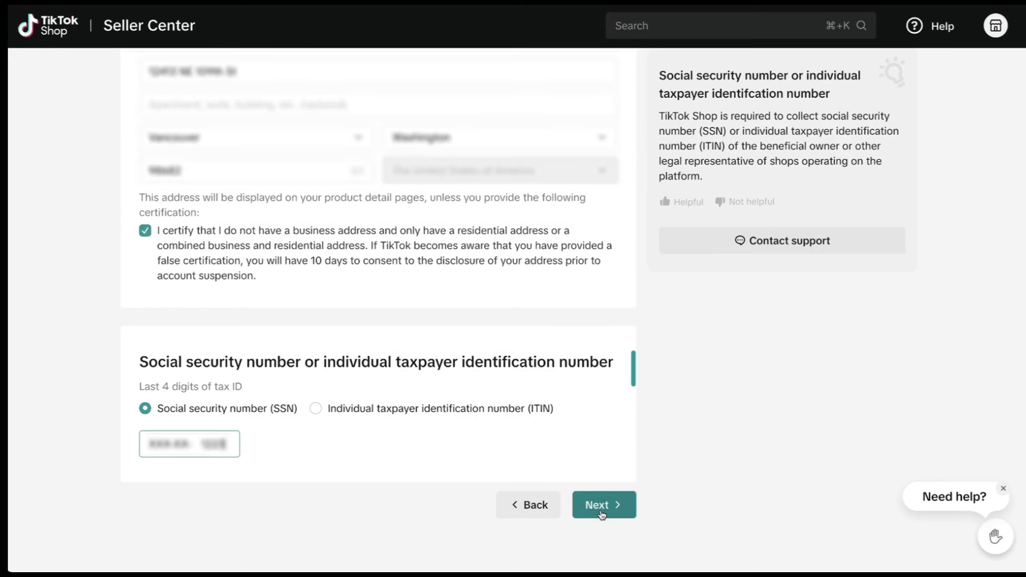
click(599, 509)
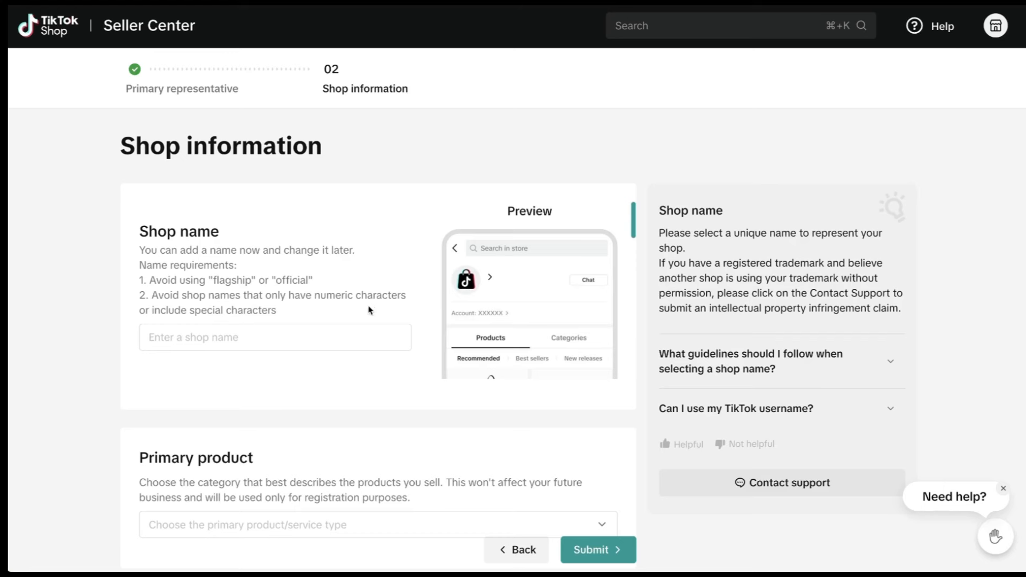
Name the shop 'D Kumo Shop' and set its primary product to Home Improvement.
click(219, 327)
click(260, 327)
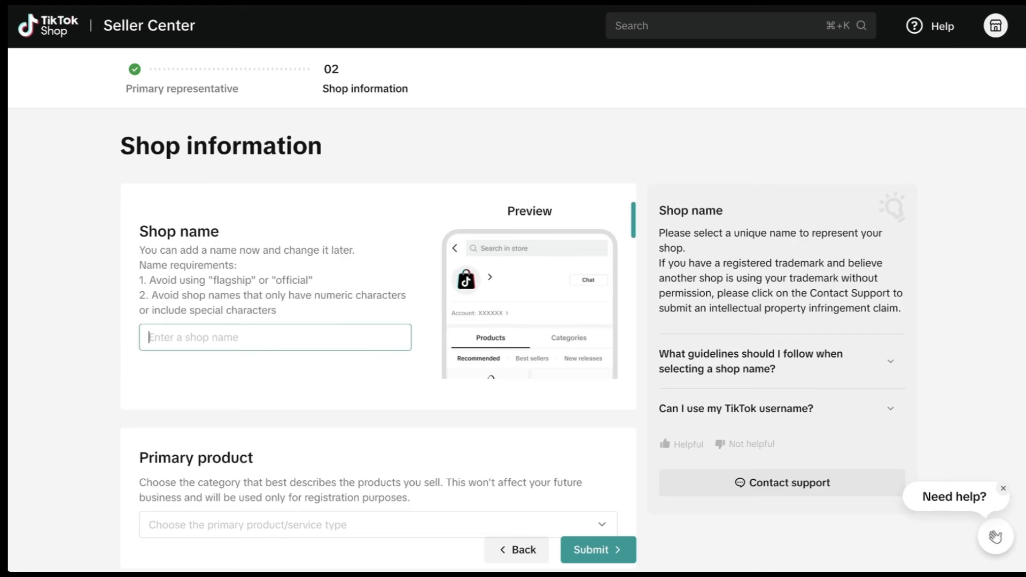
text(D Kumo Shop)
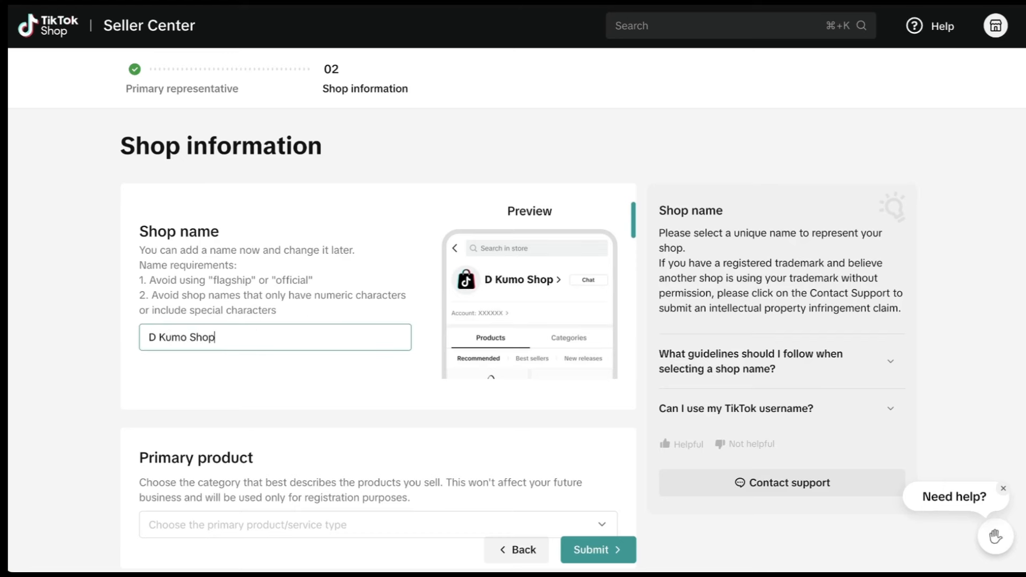
scroll(261, 348, down, 2)
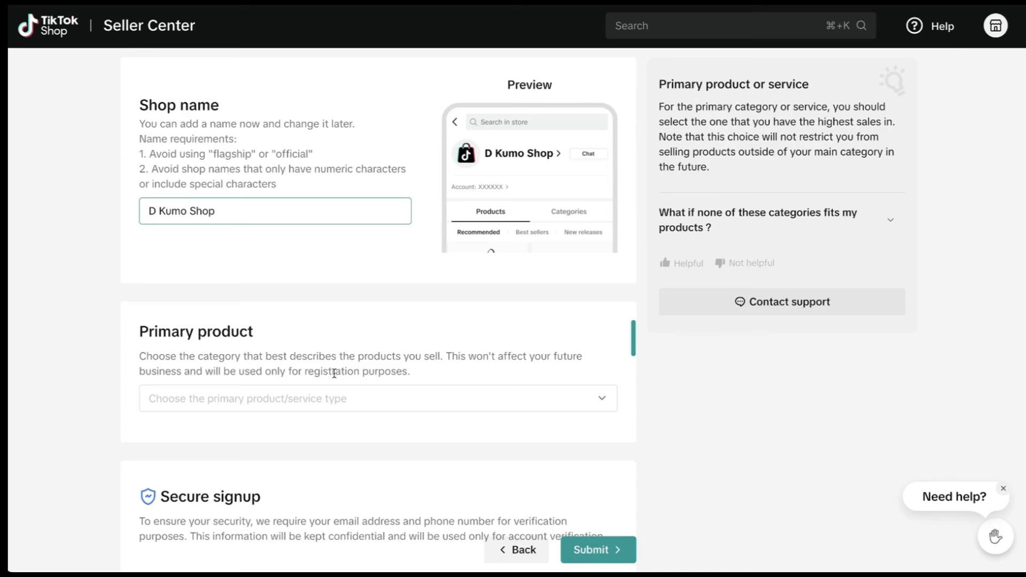
scroll(421, 373, down, 2)
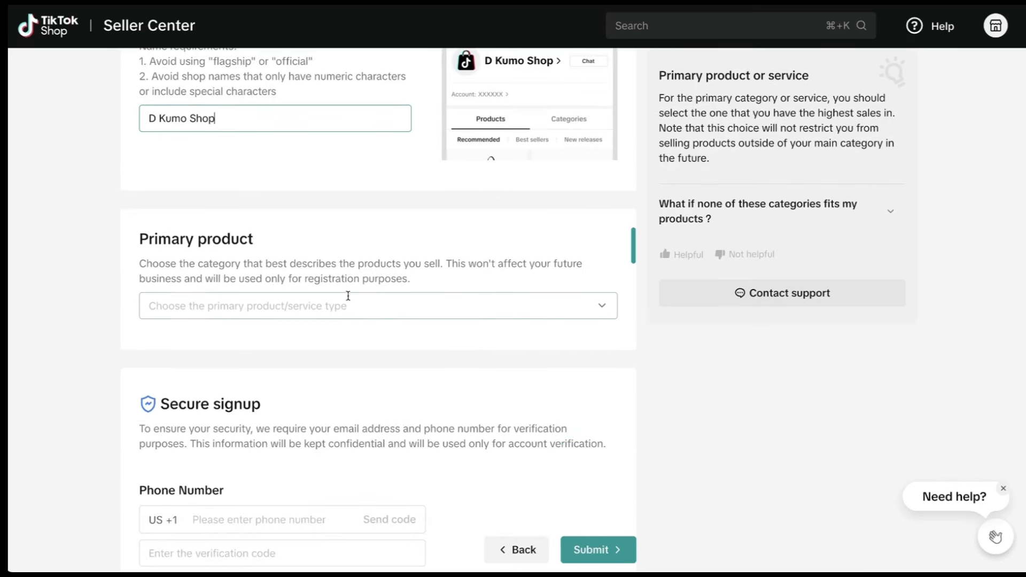
click(236, 309)
scroll(365, 374, down, 2)
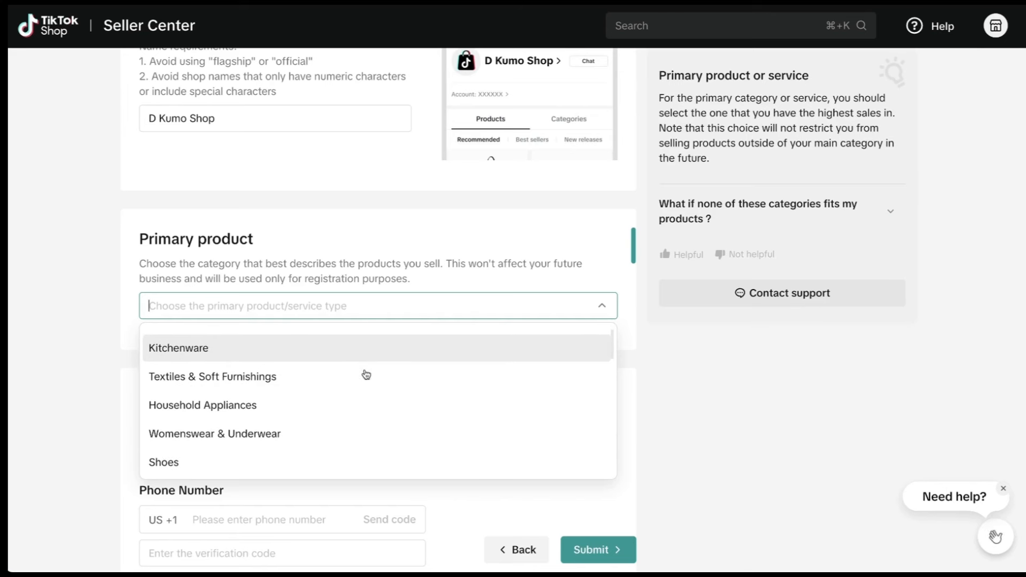
scroll(366, 374, down, 5)
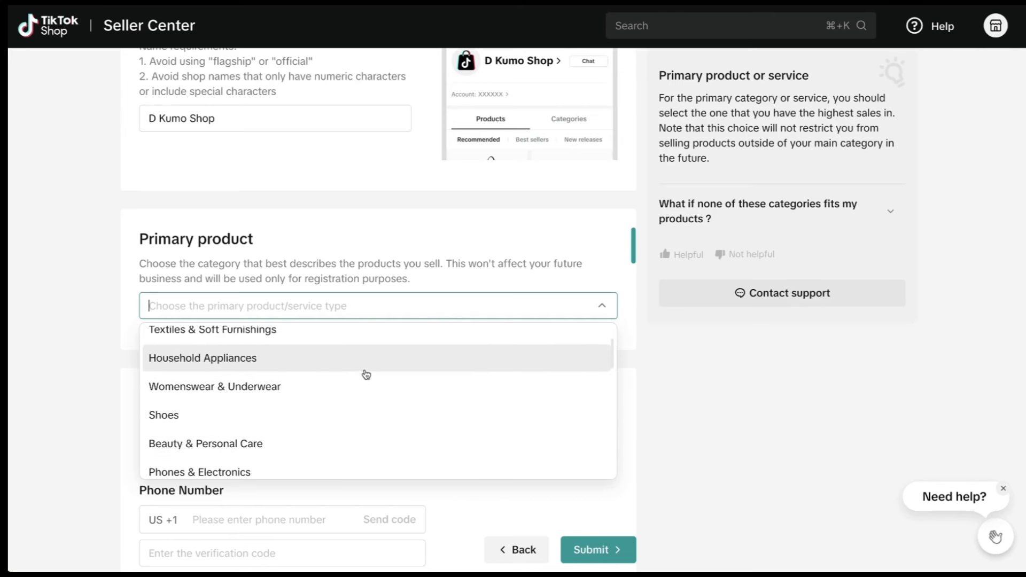
click(257, 390)
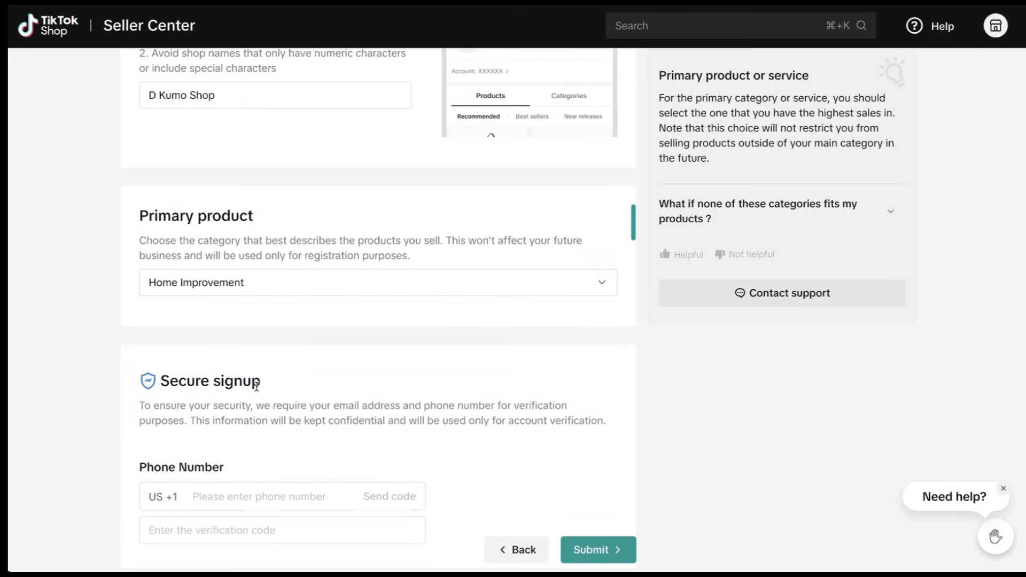
Enter the phone number, verify it with the texted code, and submit the signup details.
scroll(310, 357, down, 3)
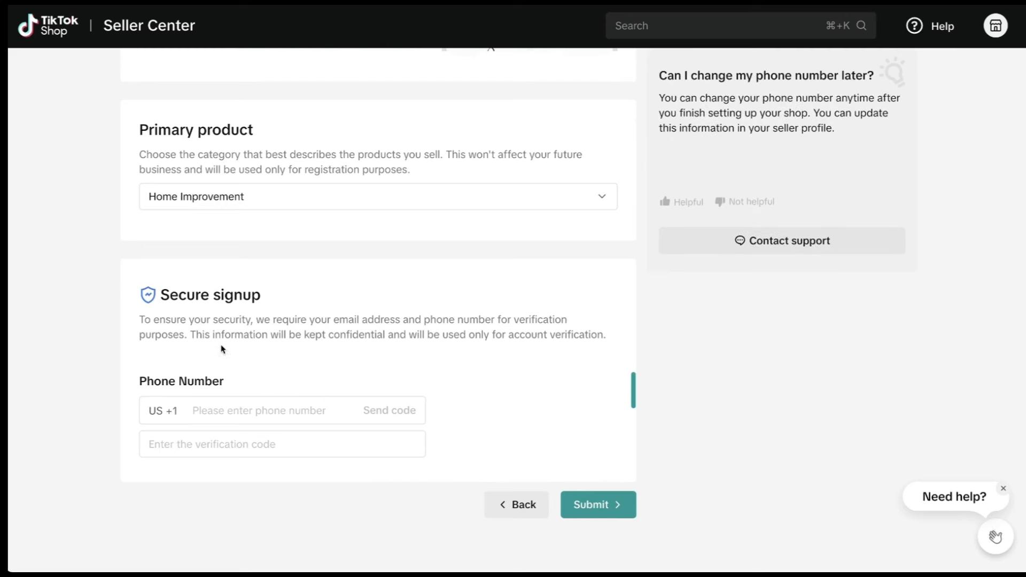
click(222, 408)
text(••••••••••)
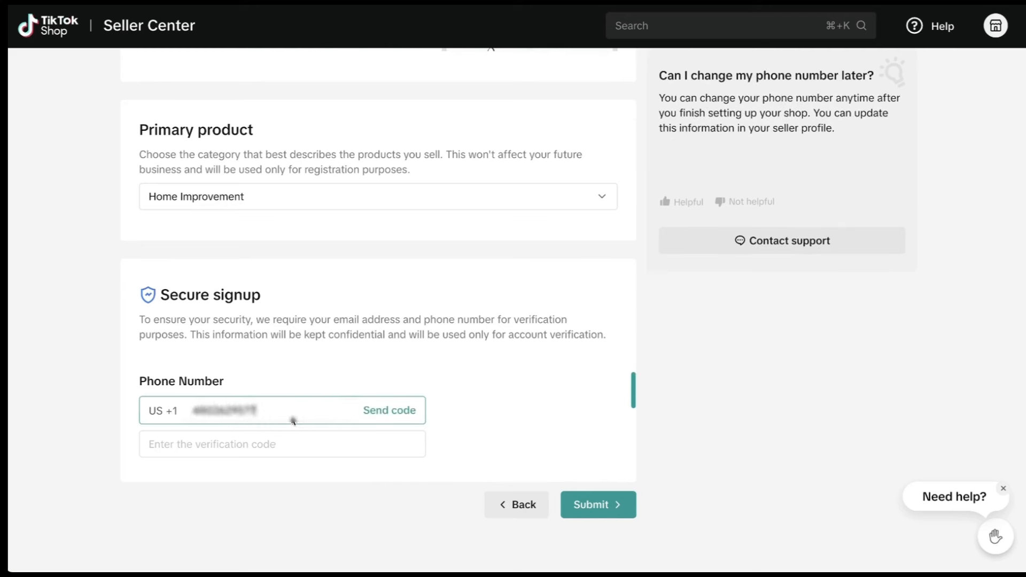
click(393, 415)
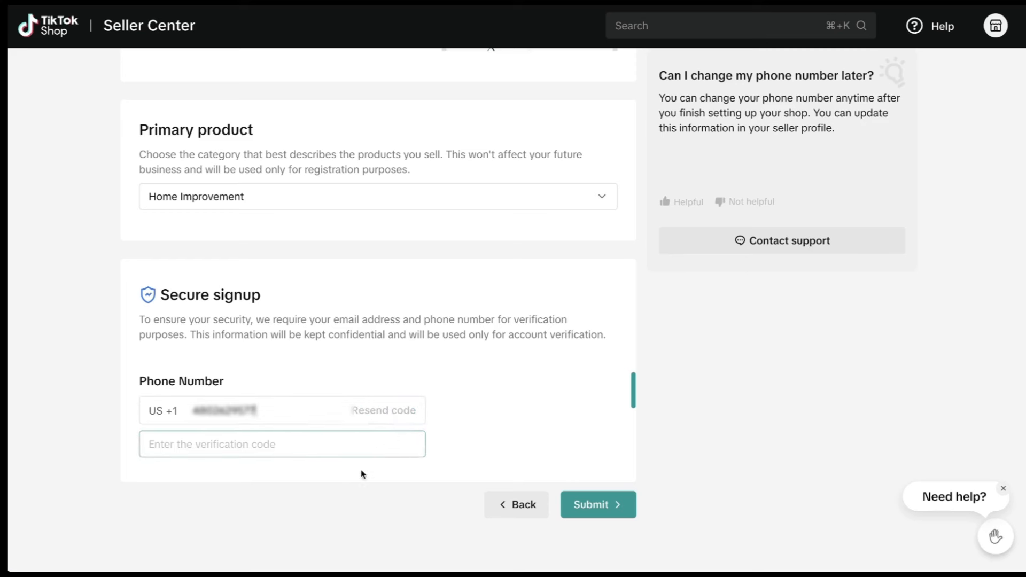
click(331, 453)
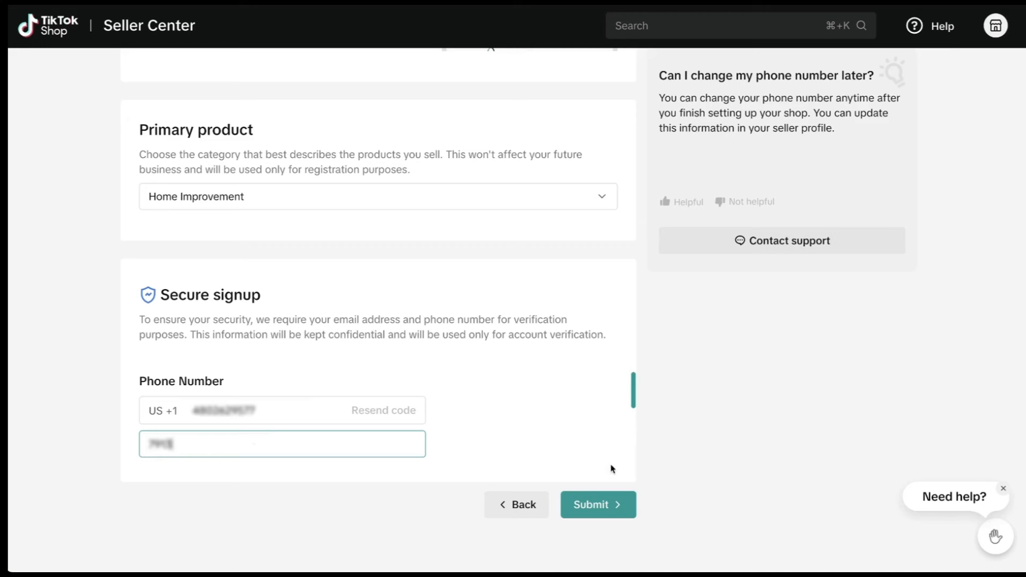
click(609, 507)
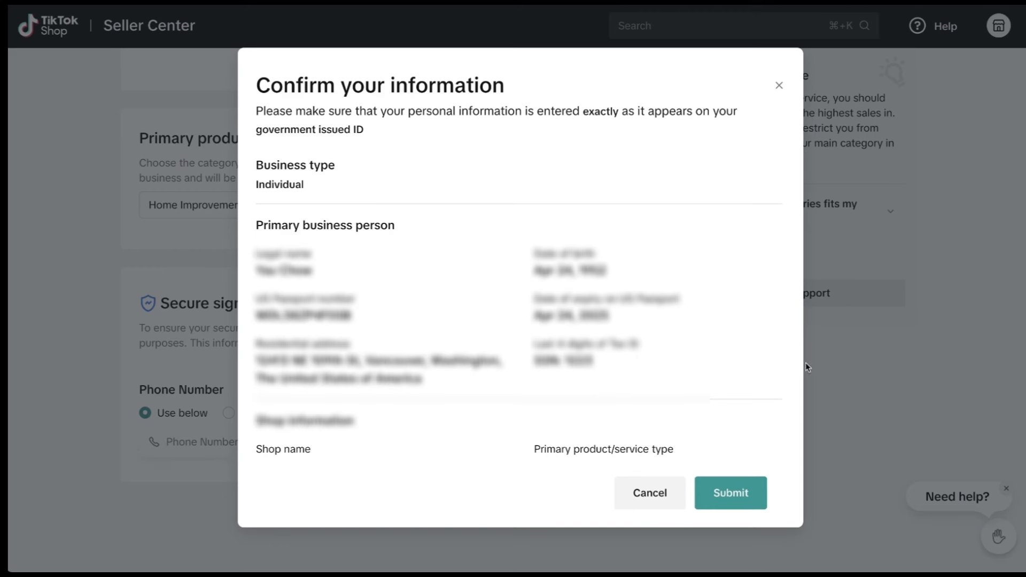
Confirm the registration details, then open Add tax info under Get ready to sell.
click(742, 493)
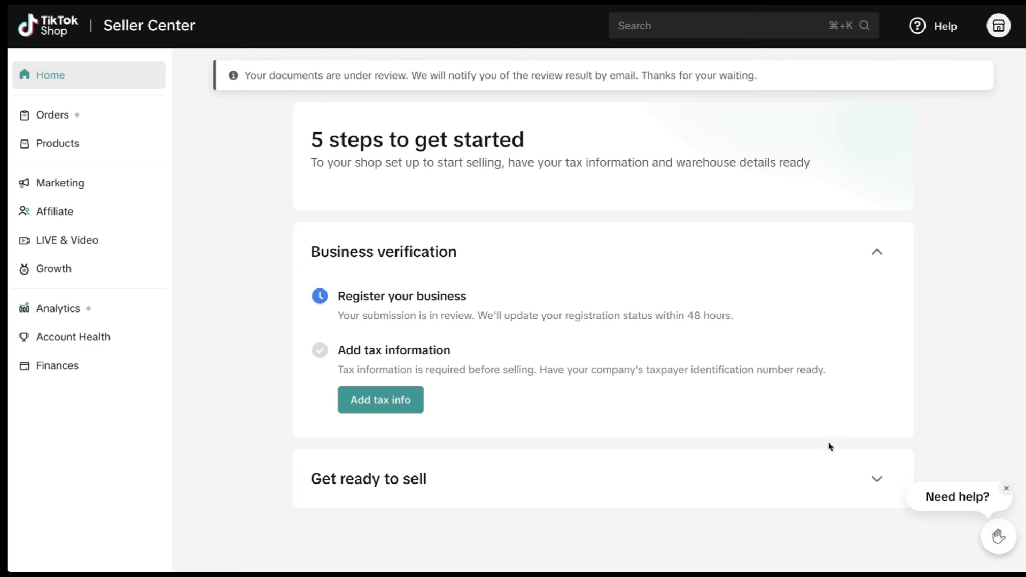
click(877, 482)
scroll(925, 439, down, 3)
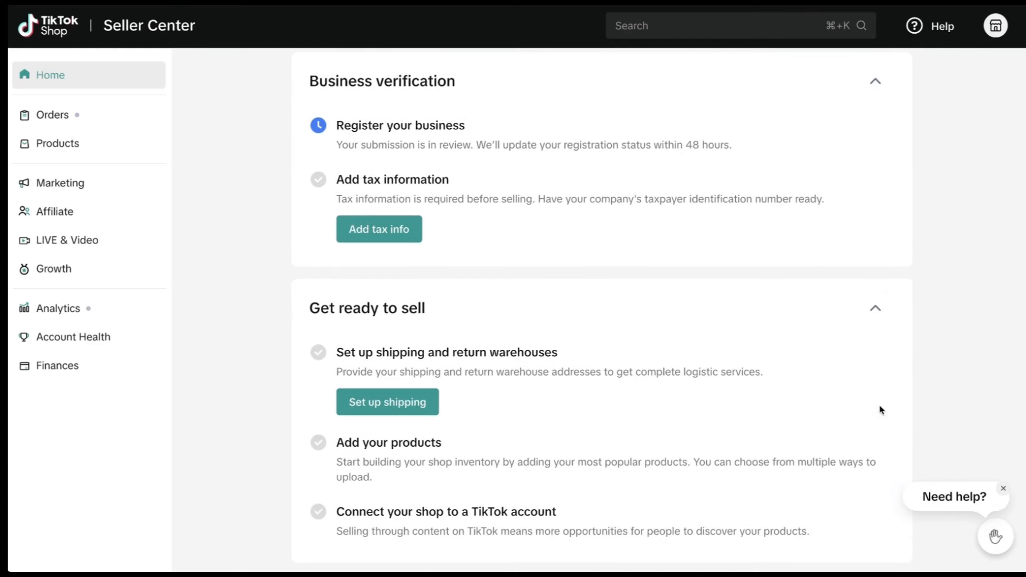
click(377, 238)
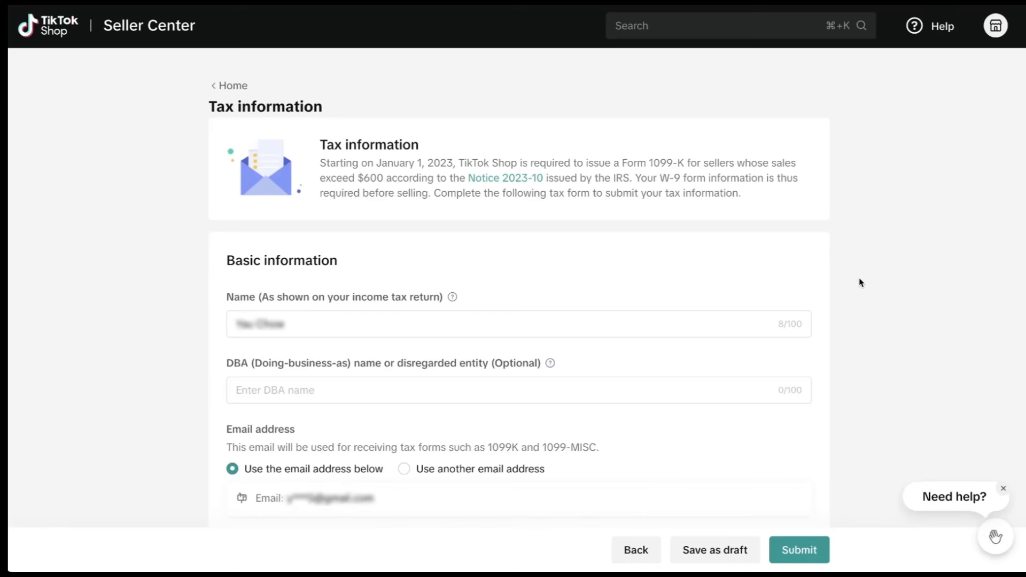
Set the tax business type to Individual with Individual / Sole proprietor / Single-member LLC classification.
scroll(866, 305, down, 7)
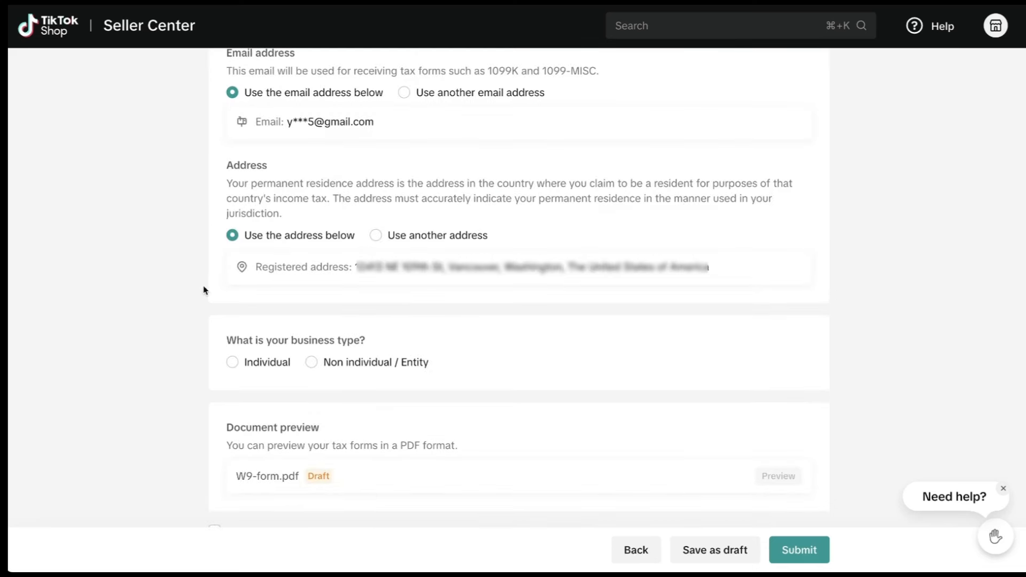
click(231, 363)
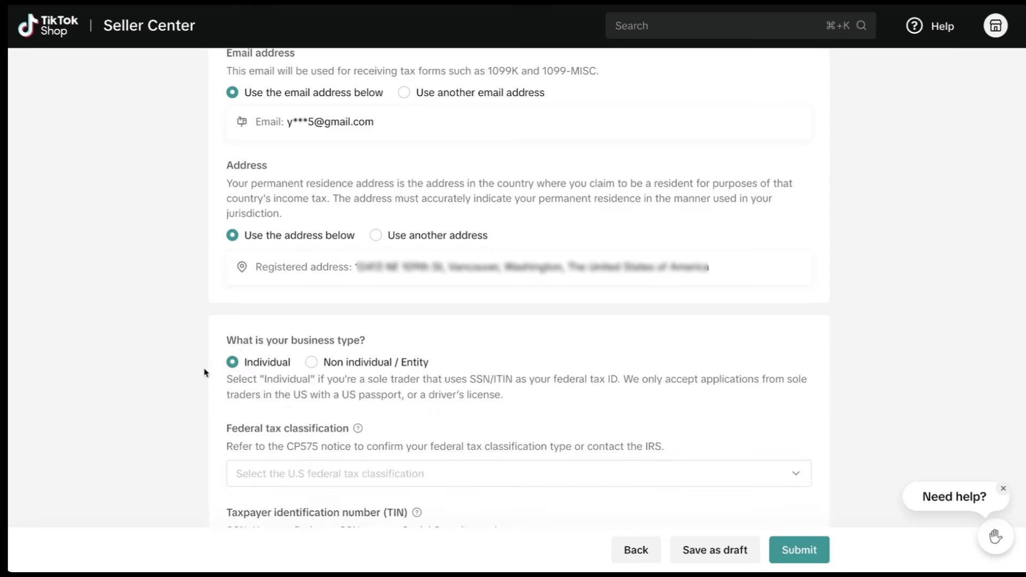
scroll(232, 363, down, 3)
click(313, 317)
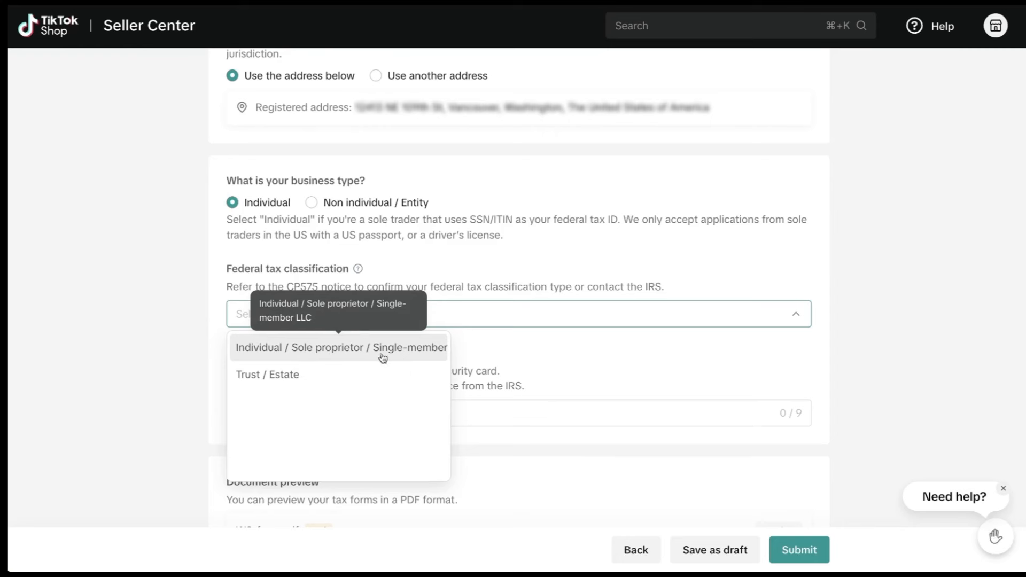
click(406, 355)
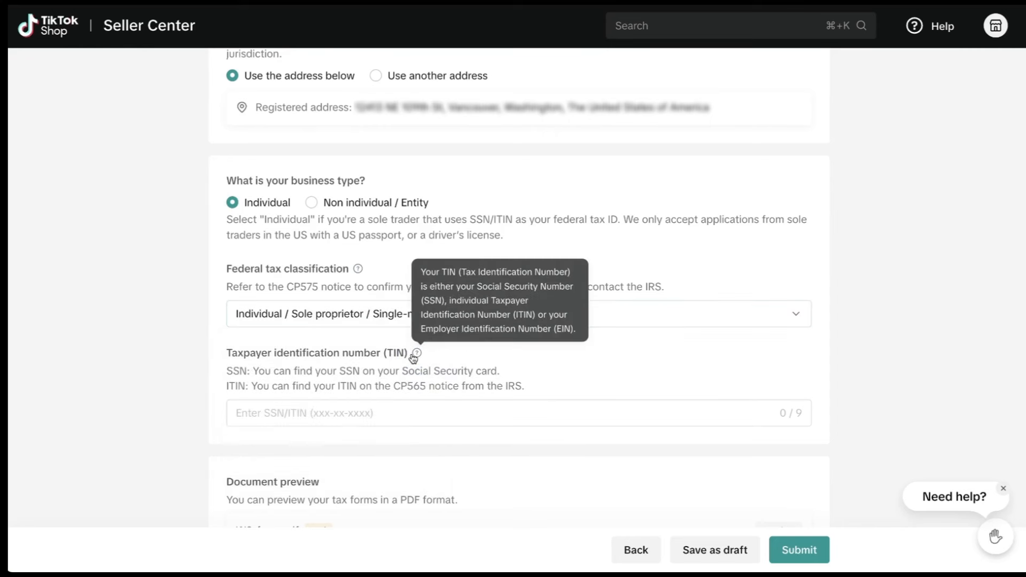
Tick the accuracy and paperless-delivery consents and submit the tax information.
scroll(212, 353, down, 2)
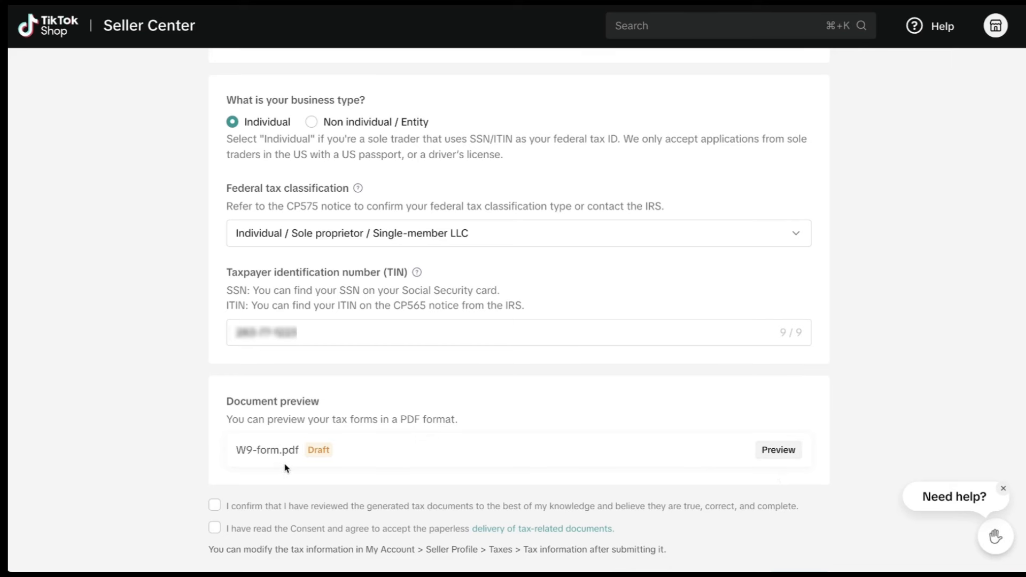
scroll(286, 468, down, 1)
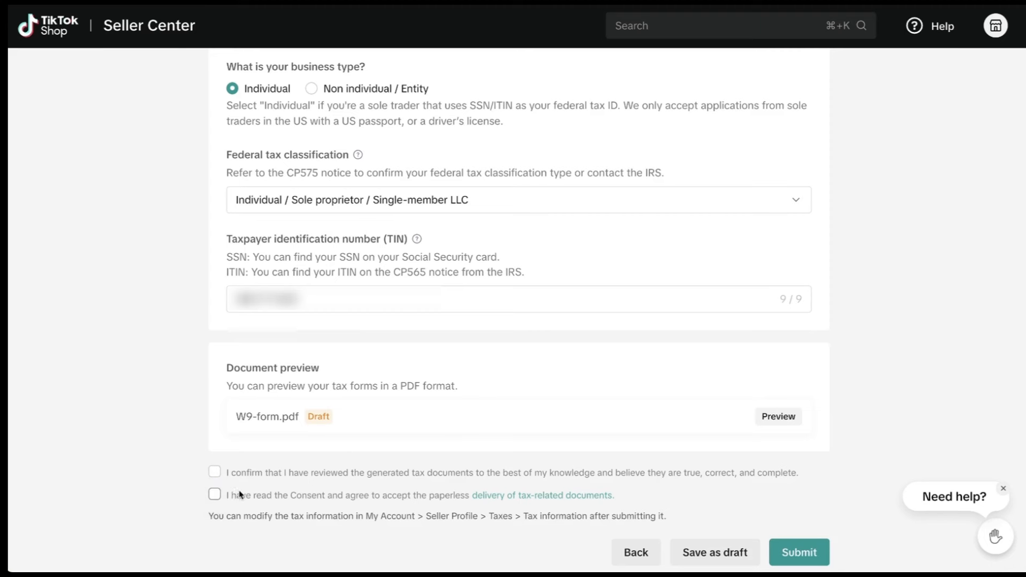
click(214, 472)
click(214, 495)
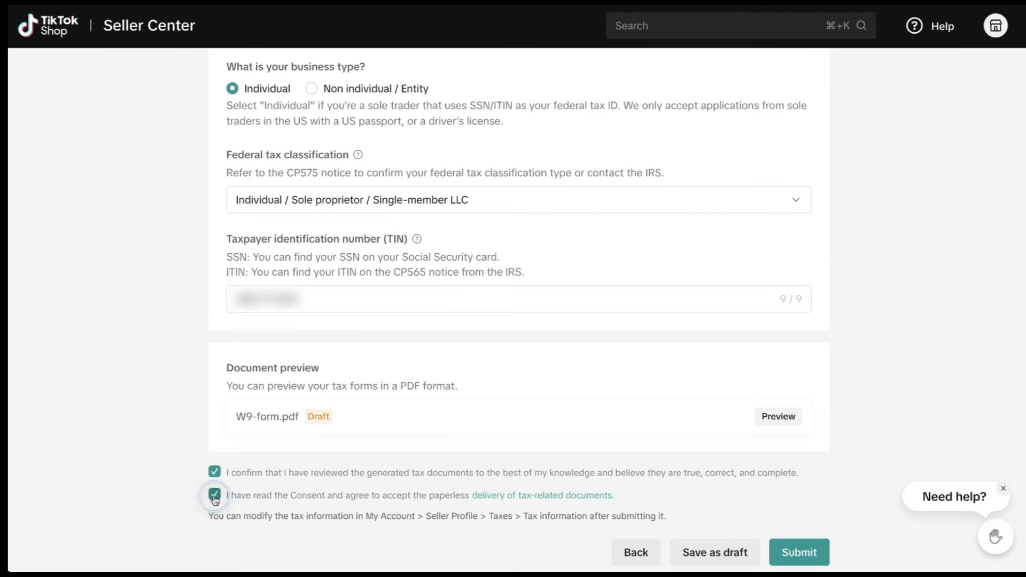
click(780, 550)
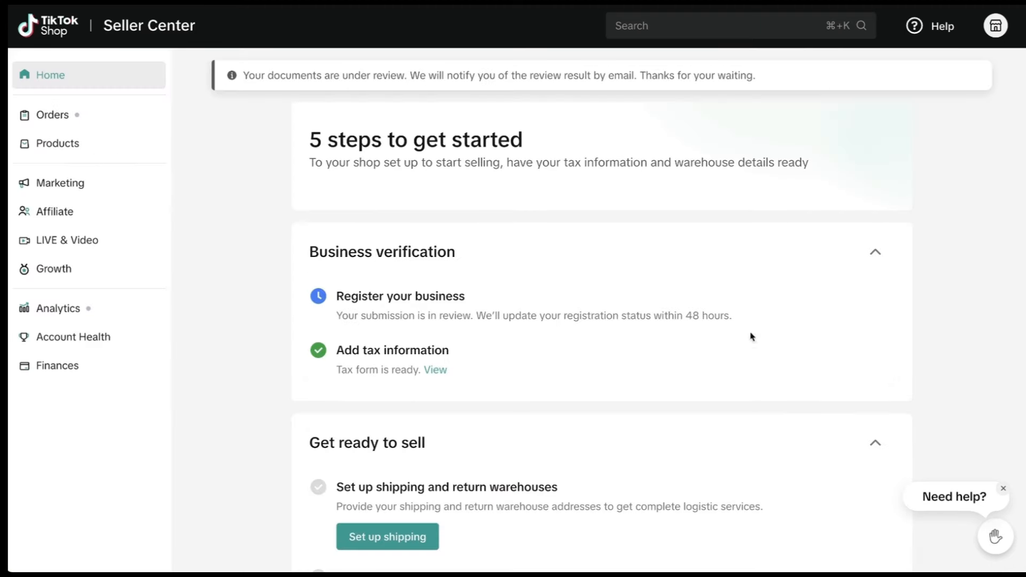
Enter the warehouse contact and address, keep it as the return address, and submit.
scroll(534, 314, down, 3)
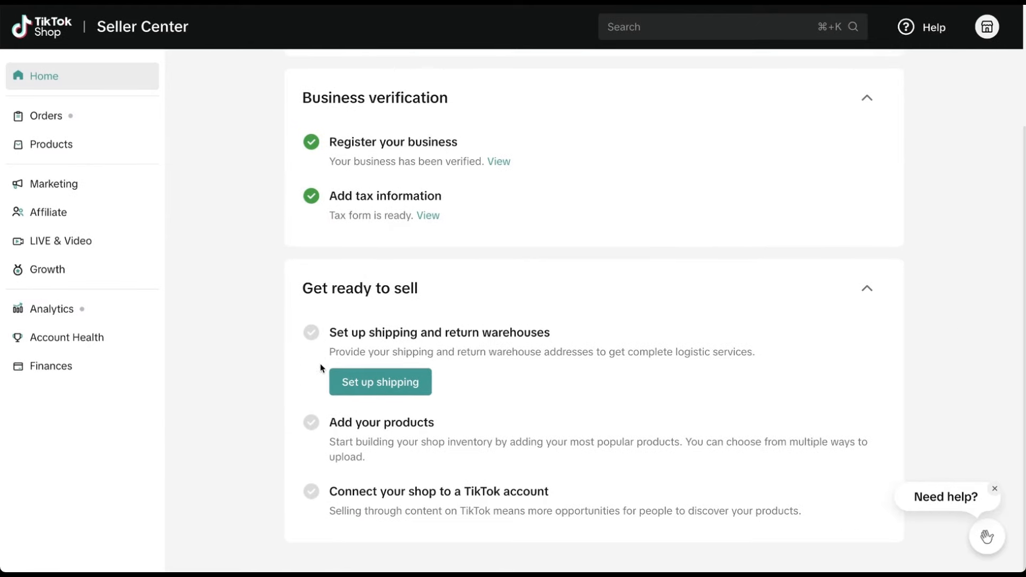
click(378, 392)
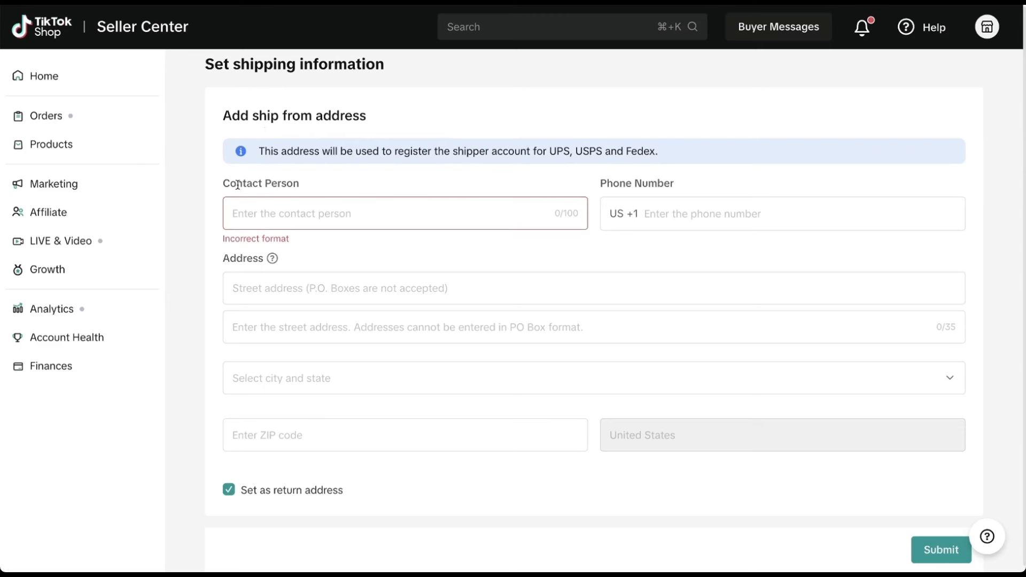
drag(300, 187, 237, 182)
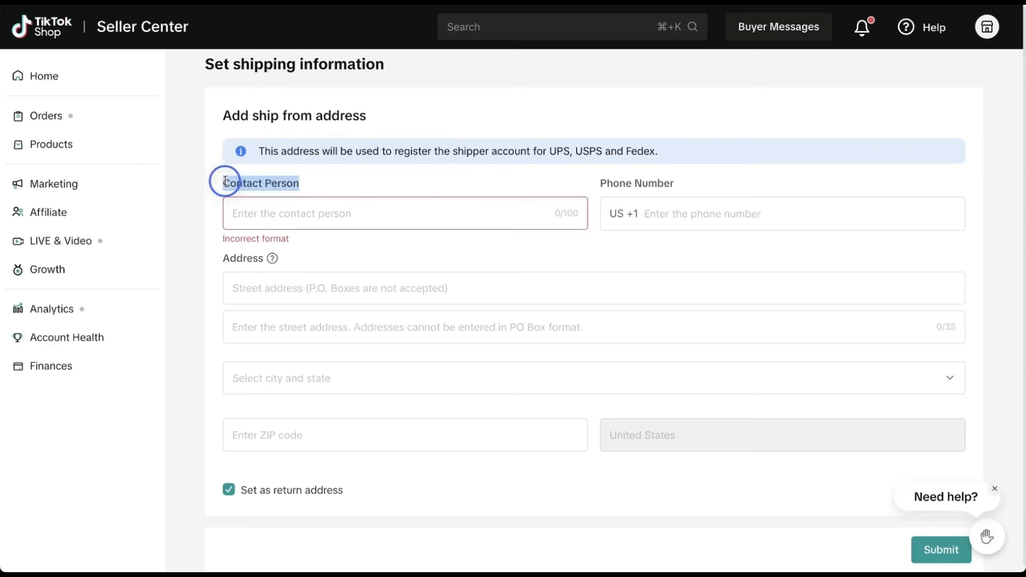
click(680, 189)
click(259, 261)
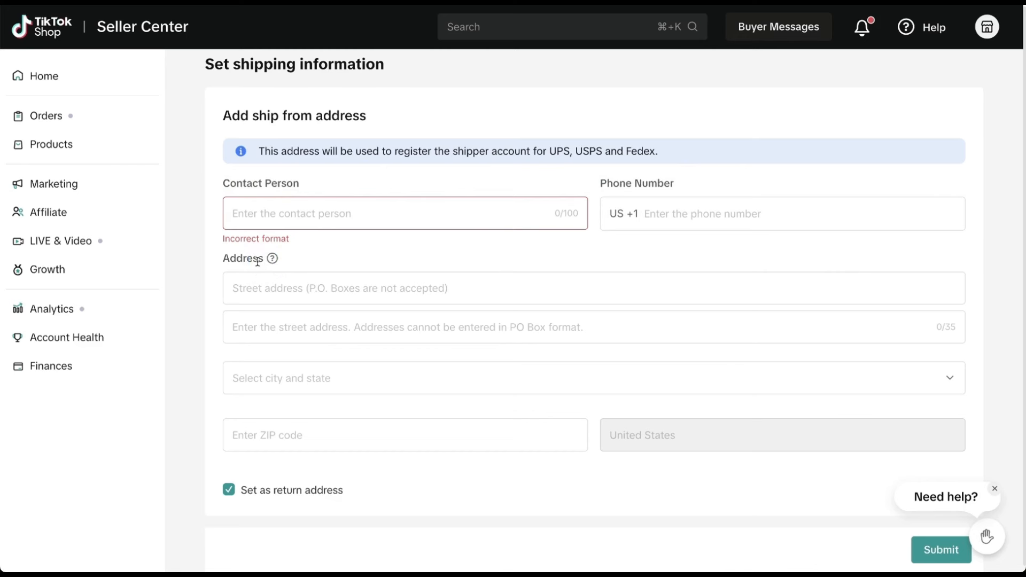
click(227, 258)
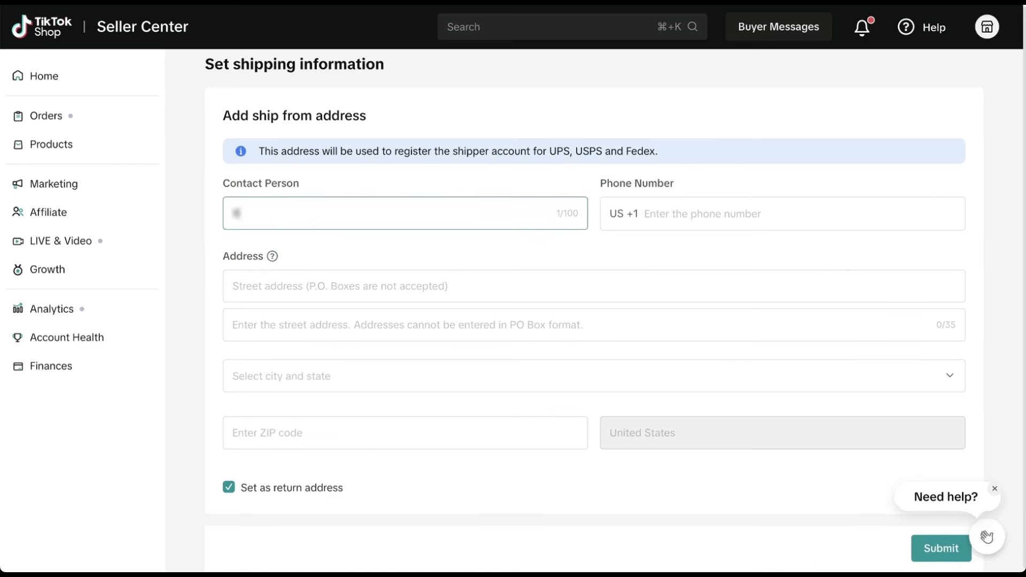
click(1008, 276)
click(939, 556)
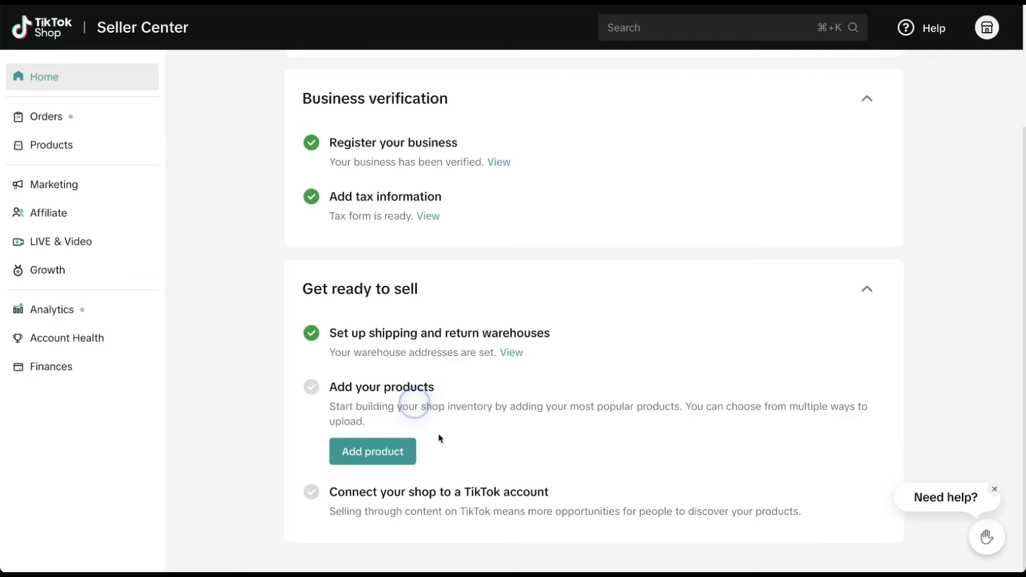
Choose Add product to begin bringing products in from Shopify.
click(372, 452)
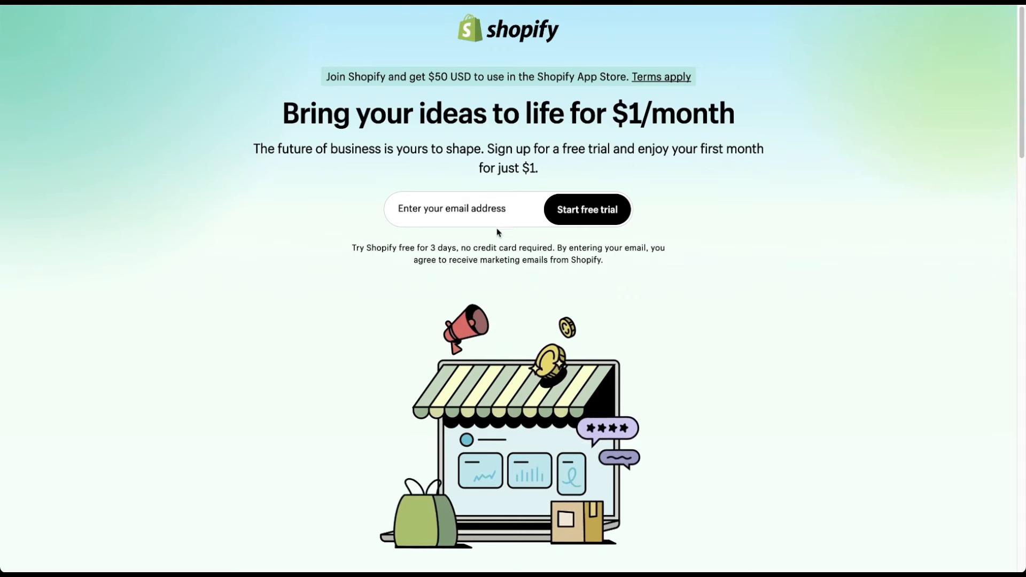
Paste the sign-up email address and start the Shopify free trial.
click(436, 211)
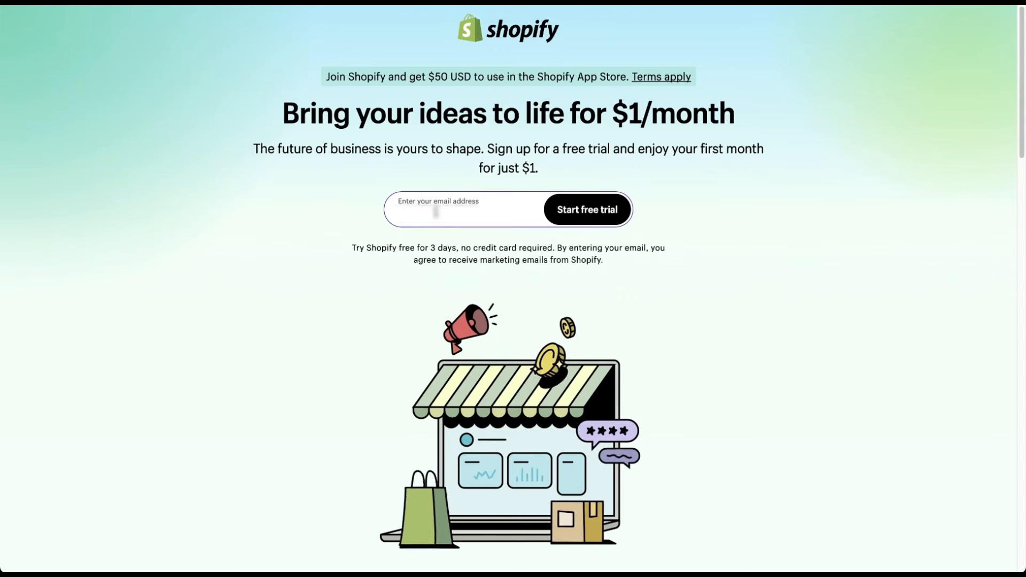
key(super+v)
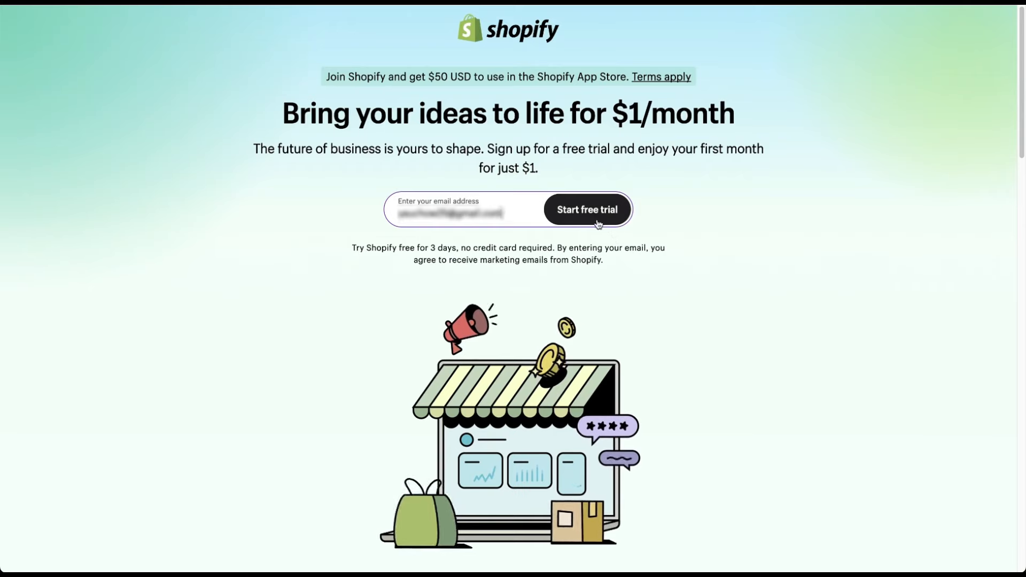
click(587, 209)
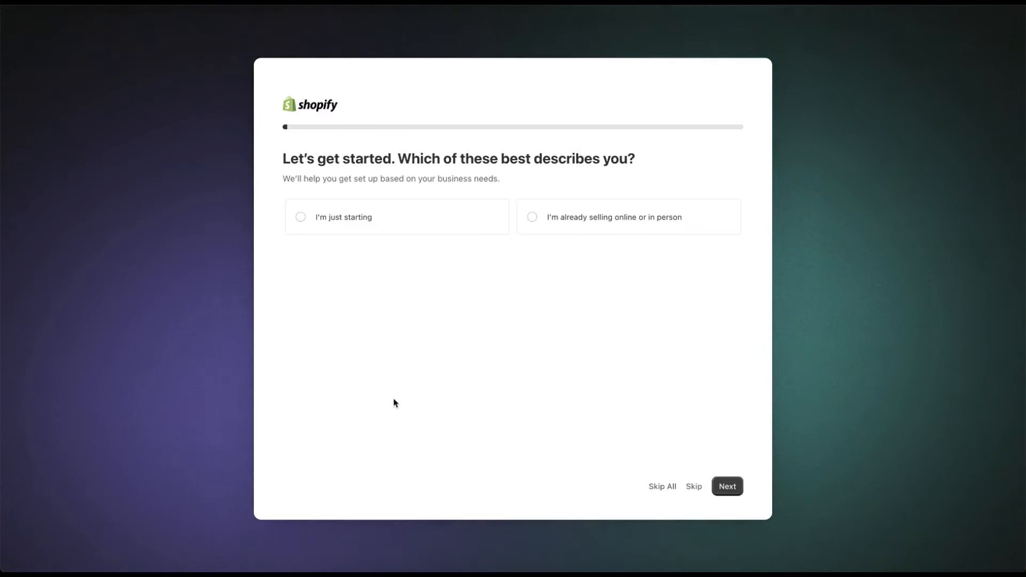
Answer I'm just starting, skip the remaining questions, and keep United States as location.
click(398, 220)
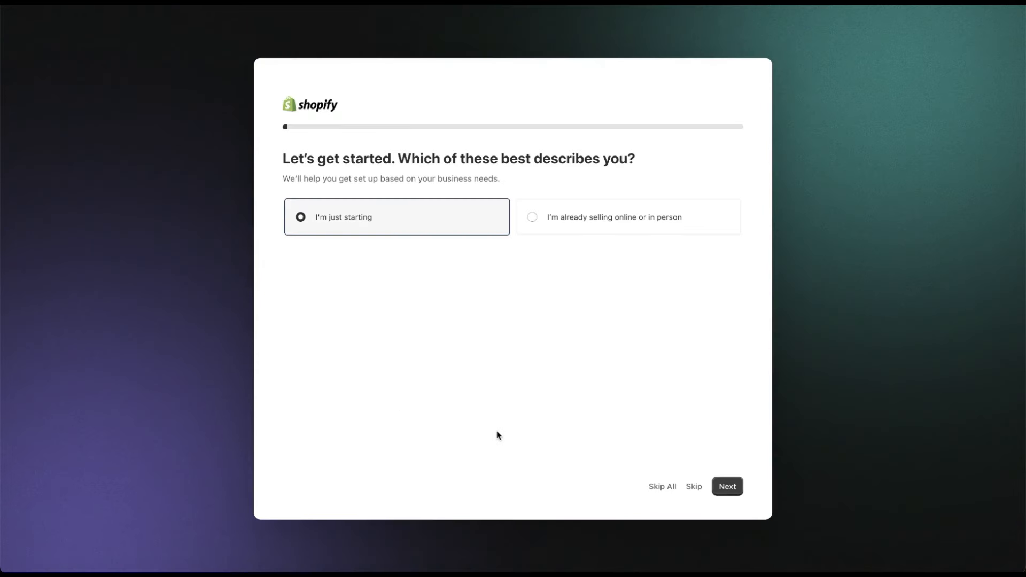
click(497, 432)
click(349, 218)
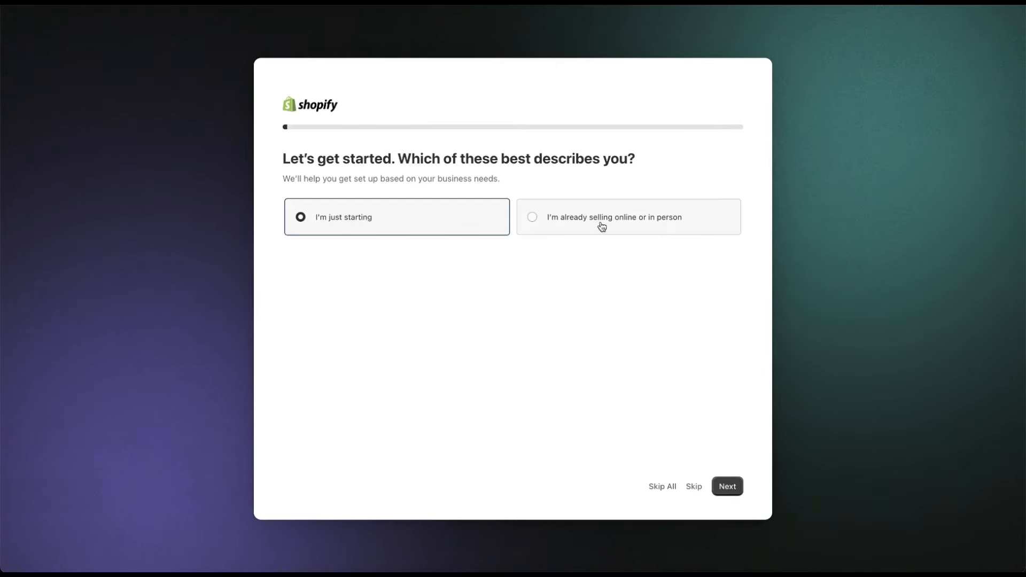
click(661, 487)
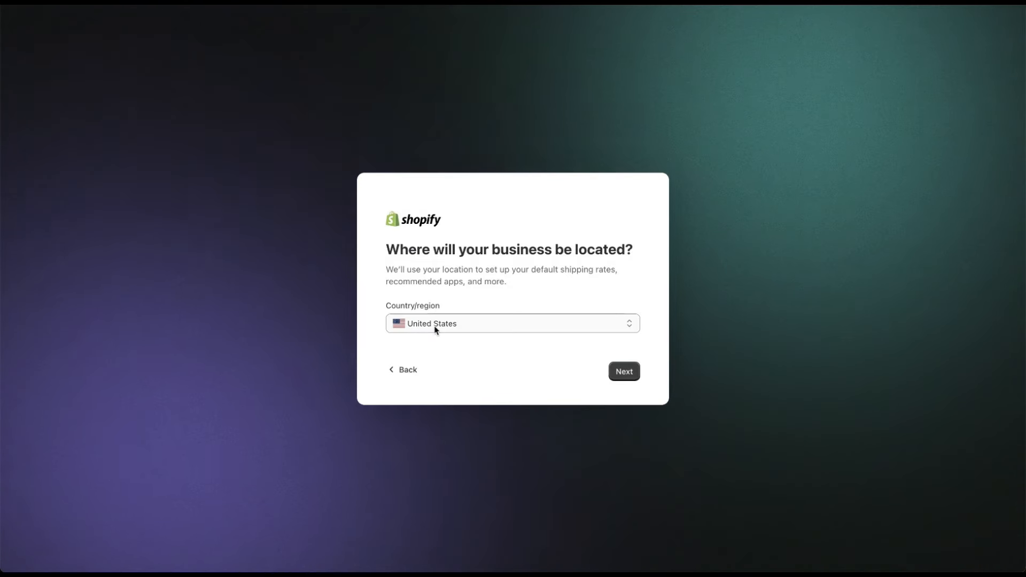
click(622, 374)
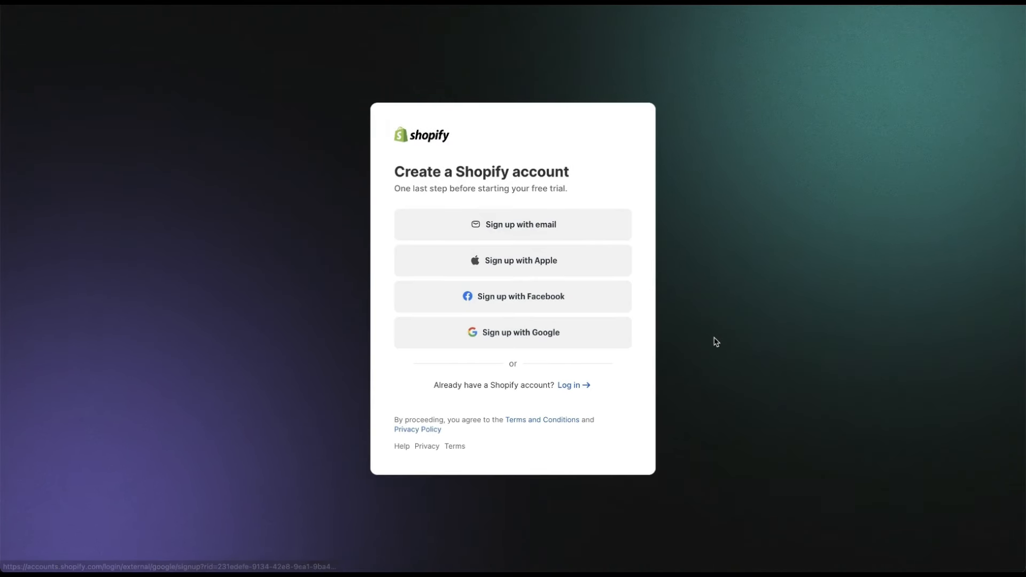
Create the Shopify account with an email and submit the details to reach the admin Home setup guide.
click(588, 235)
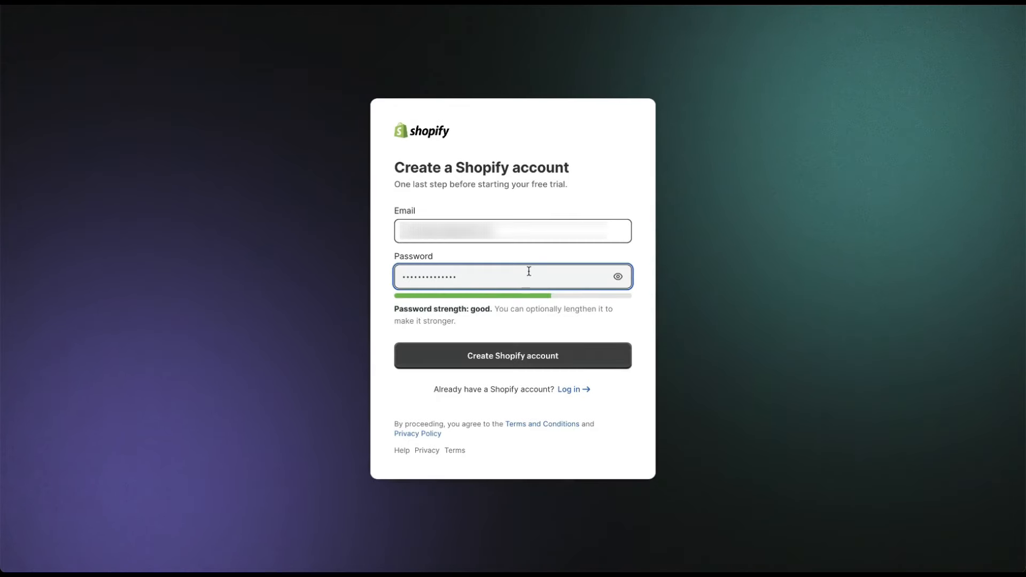
click(537, 362)
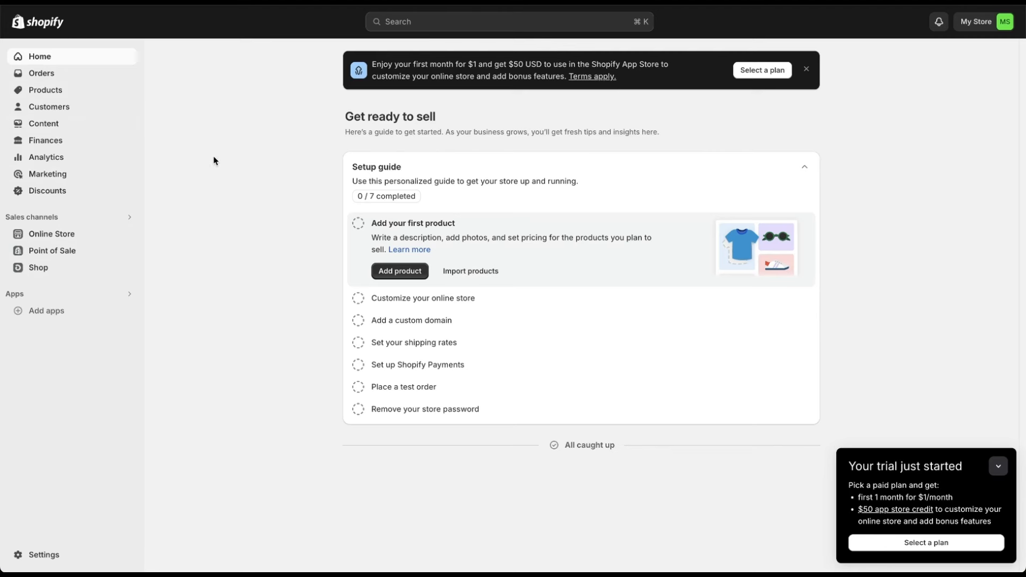
Add a product titled 'Classic Dinner Plate' and paste the prepared premium dinner plate description.
click(401, 272)
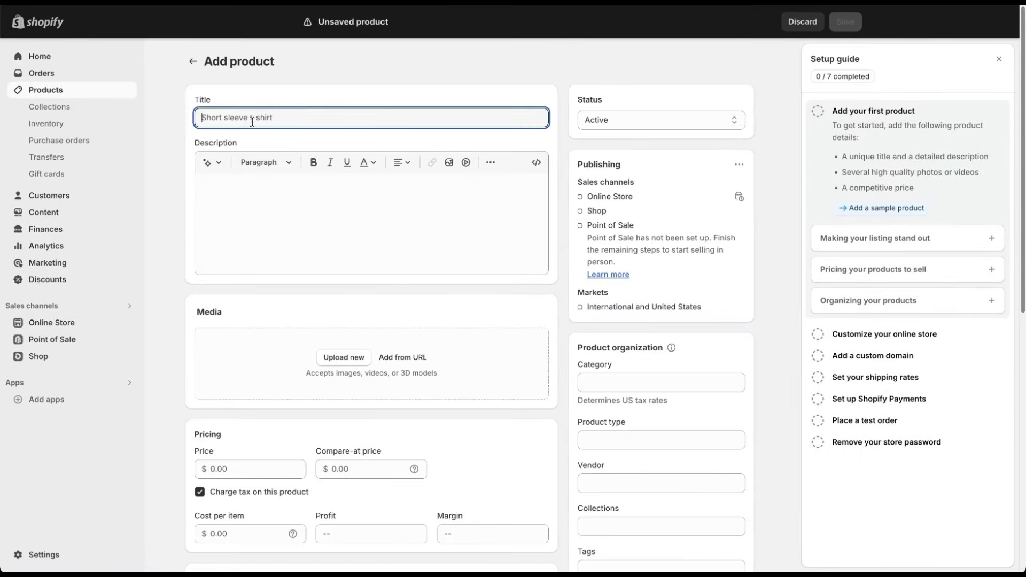
text(C)
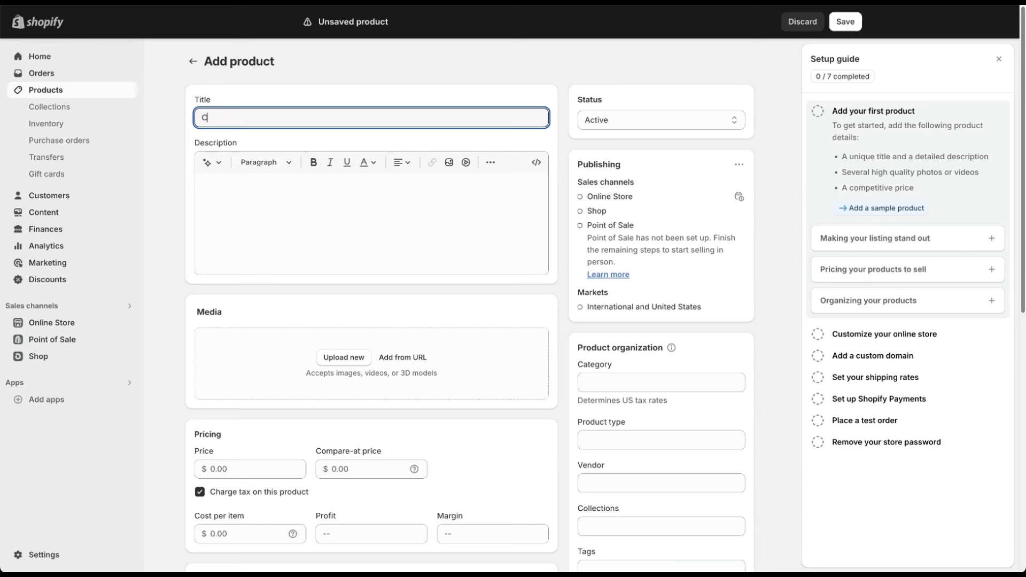
text(lassic Dinner Plates)
key(BackSpace)
click(217, 188)
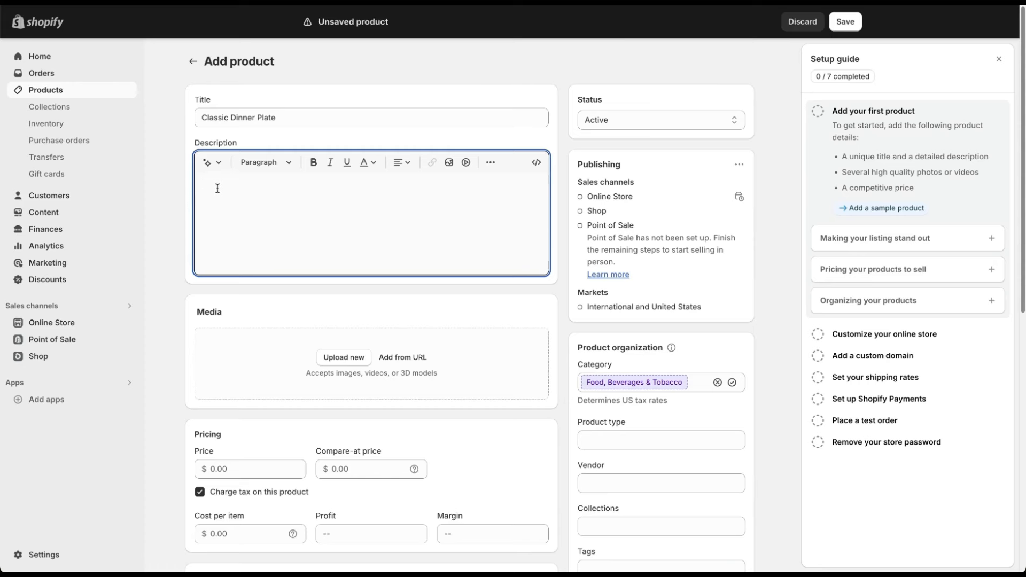
right_click(217, 188)
click(245, 271)
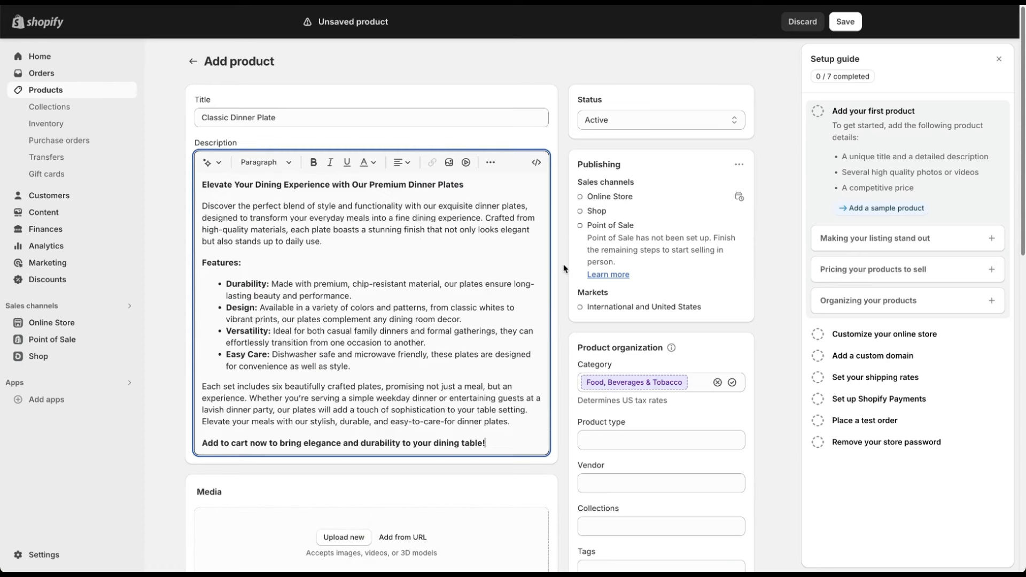
scroll(566, 281, down, 6)
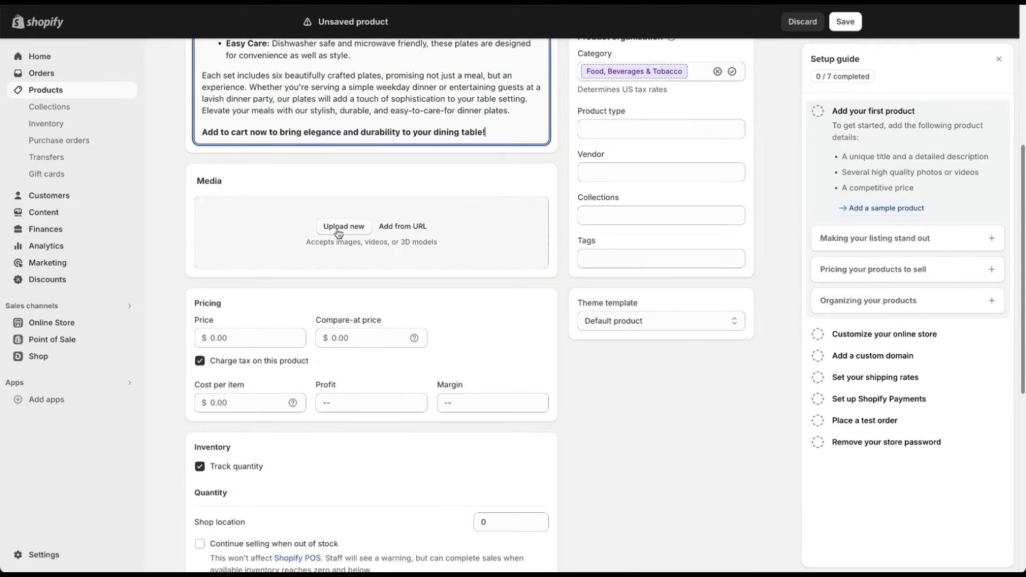
Upload the five dinner plate JPEGs and move the green plates photo into the first media slot.
click(342, 226)
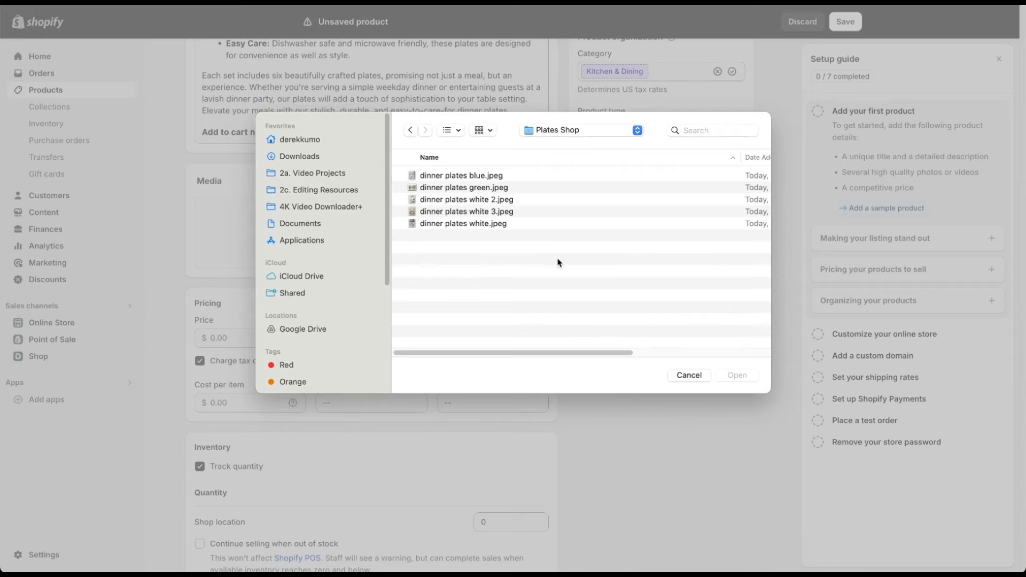
drag(485, 225, 447, 178)
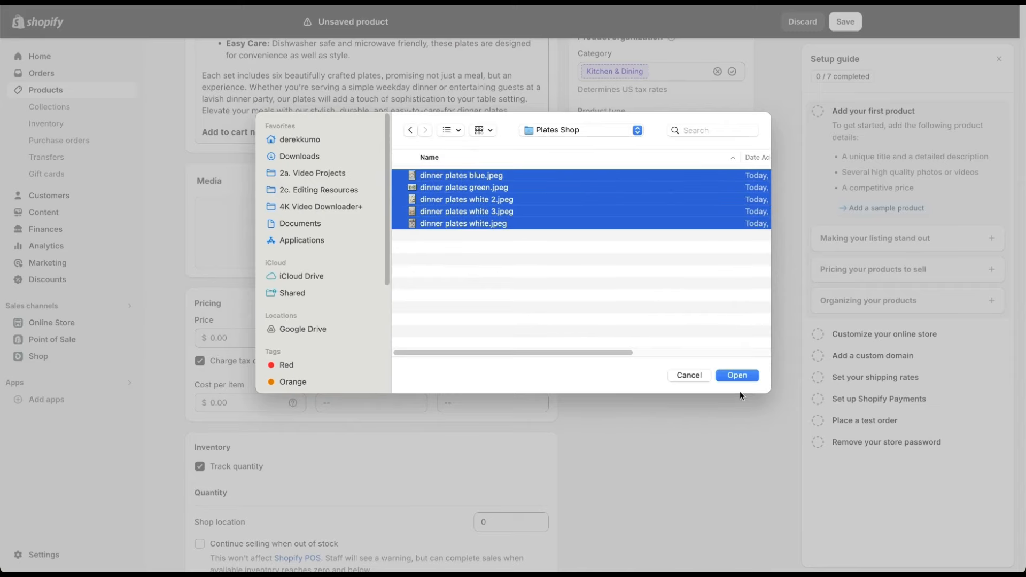
click(735, 374)
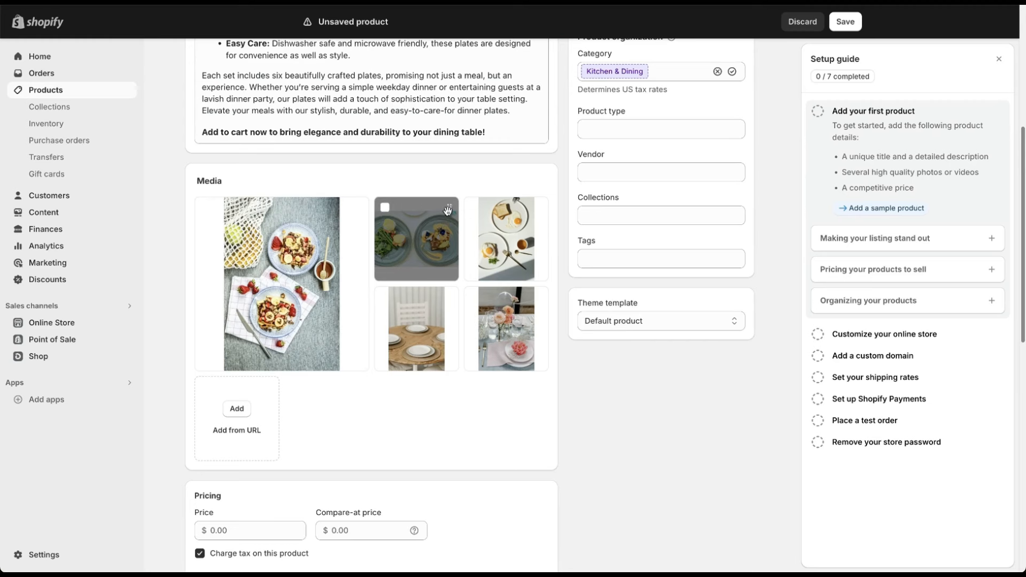
drag(448, 208, 334, 240)
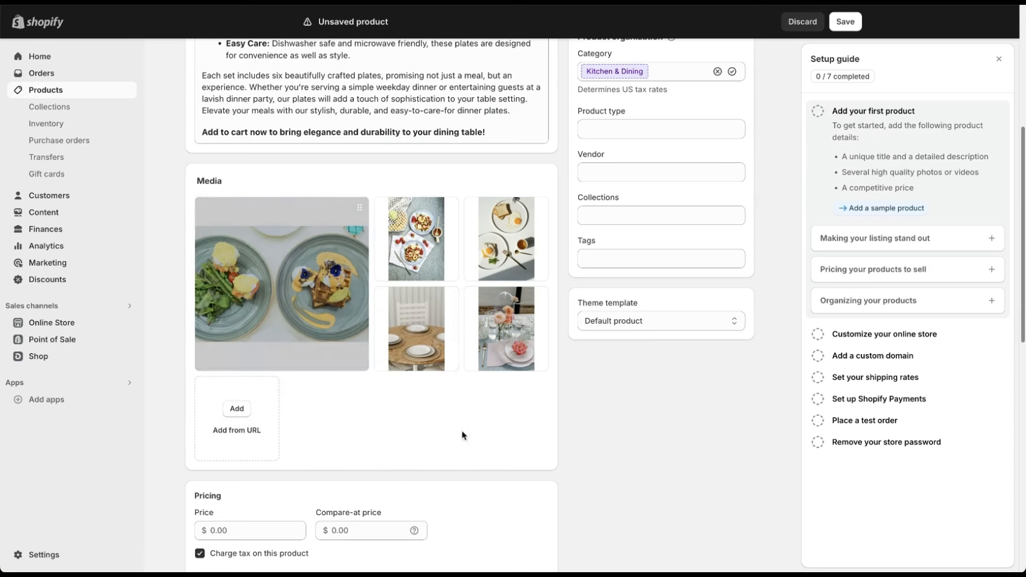
scroll(561, 435, down, 3)
Enter price 24.99, compare-at price 30.00 and cost per item 7.00, giving a 72% margin.
click(241, 380)
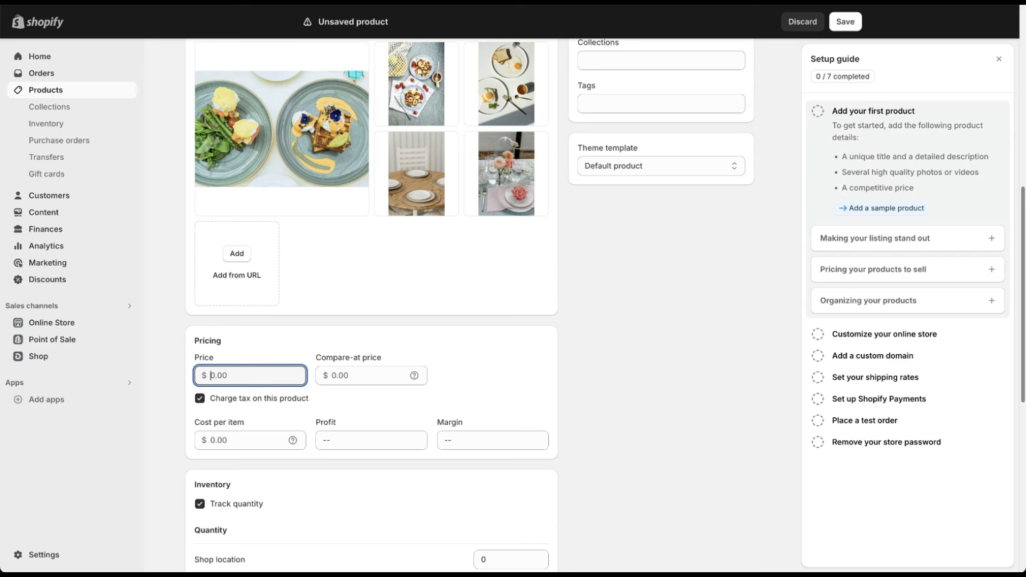
text(24.99)
click(386, 377)
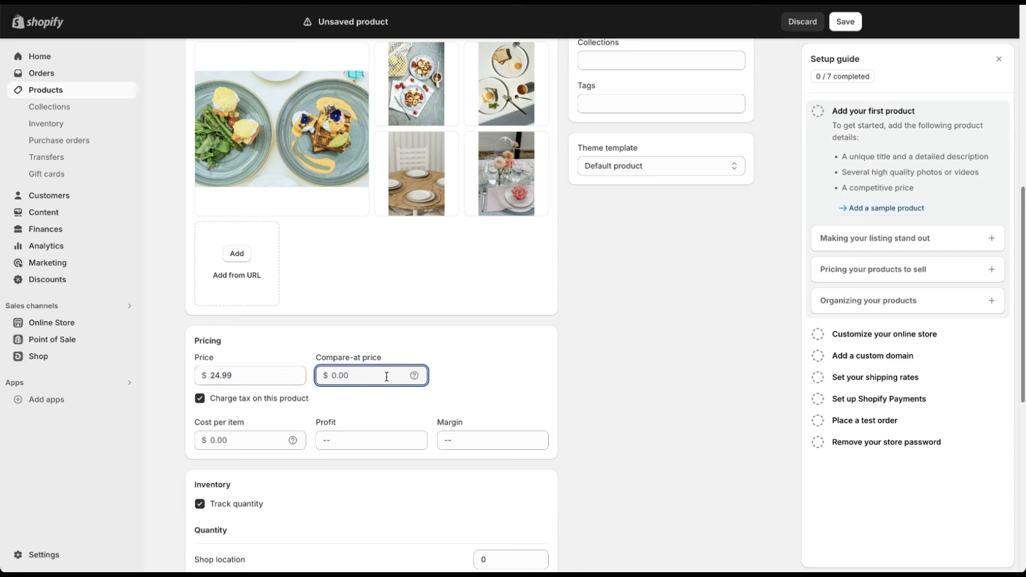
text(30.00)
scroll(259, 443, down, 2)
click(241, 353)
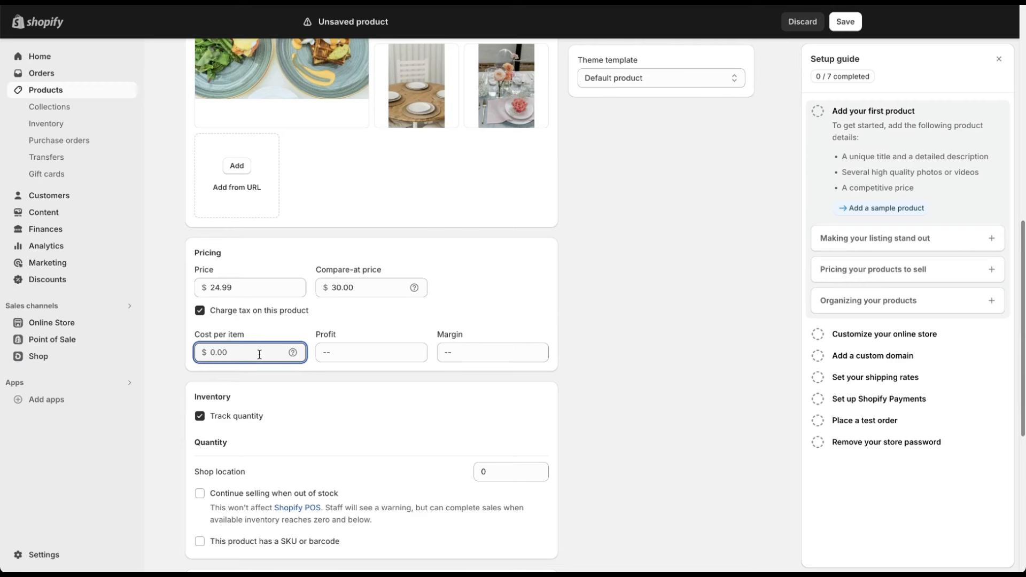
scroll(259, 354, down, 1)
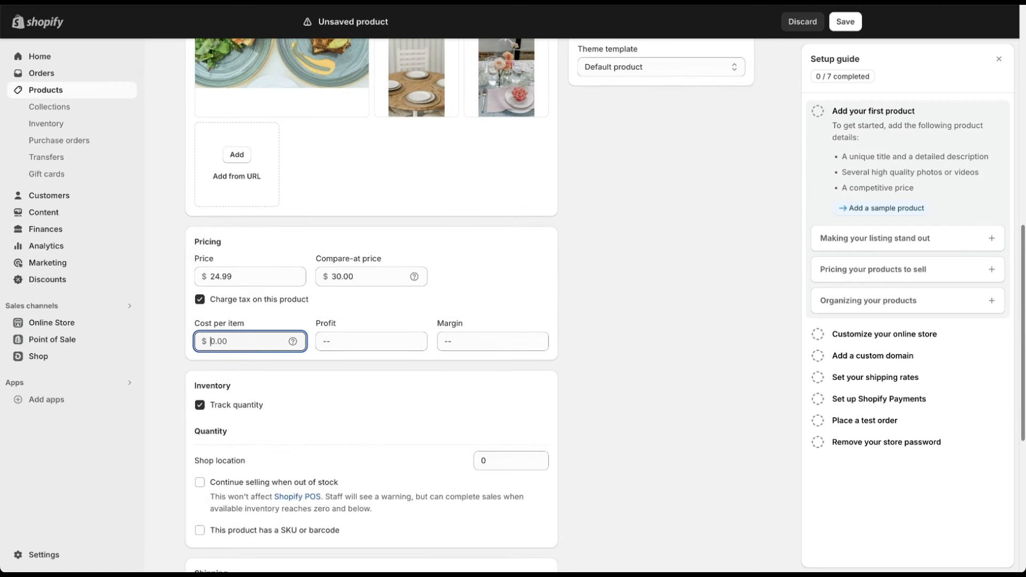
text(7)
Set the Shop location stock quantity to 100.
click(291, 362)
scroll(288, 358, down, 1)
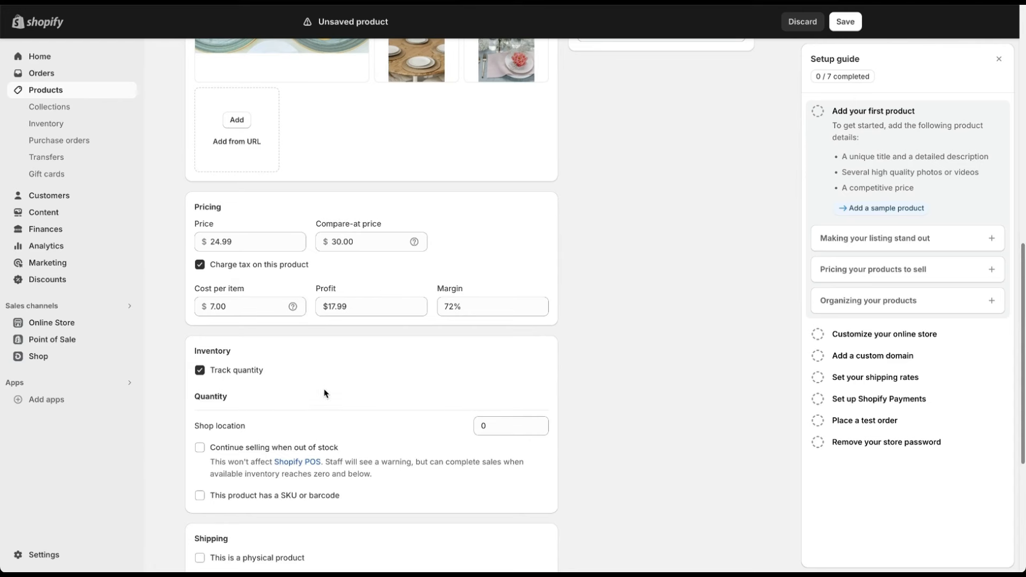
scroll(225, 398, down, 1)
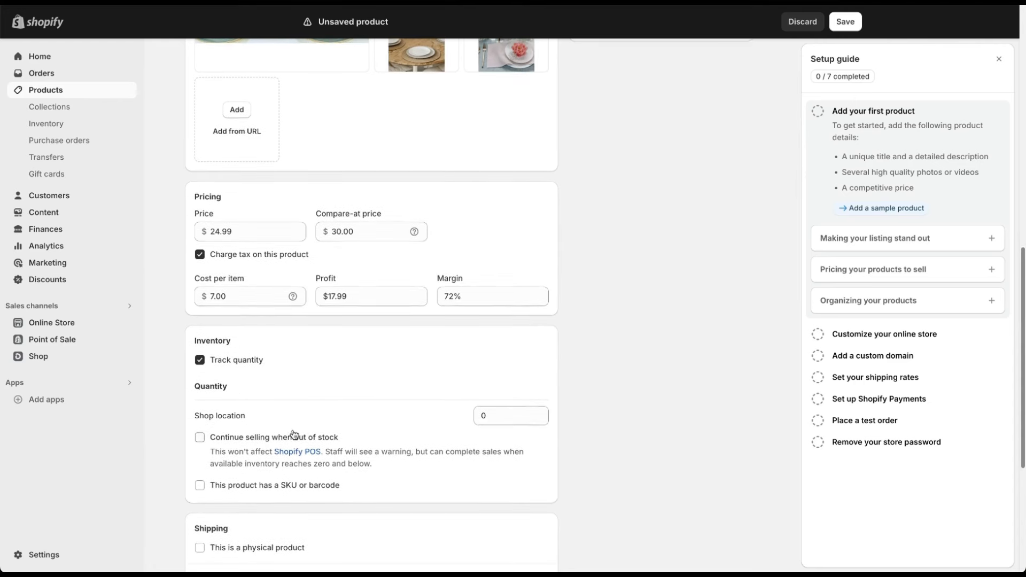
click(490, 403)
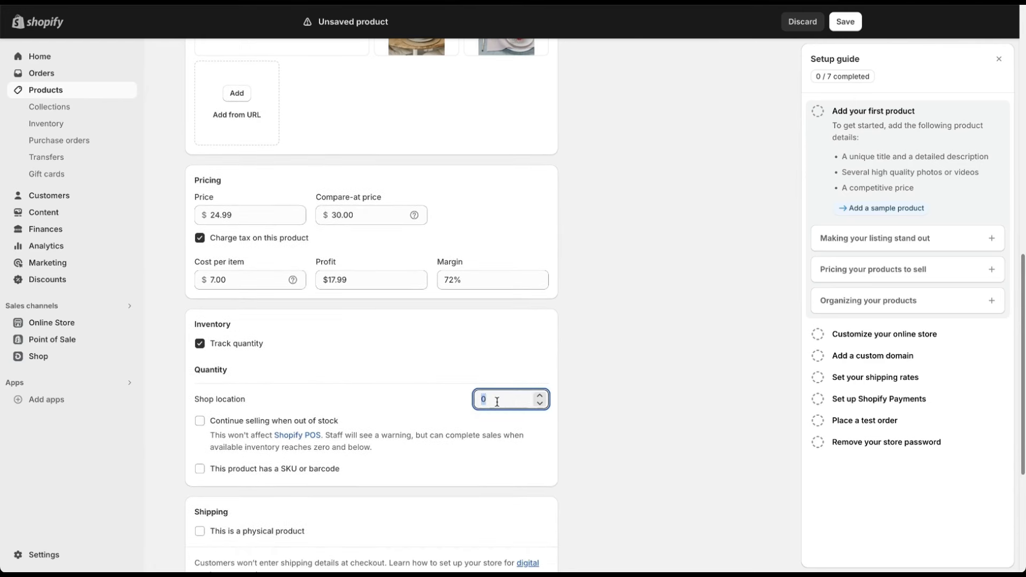
key(BackSpace)
text(100)
scroll(614, 374, down, 3)
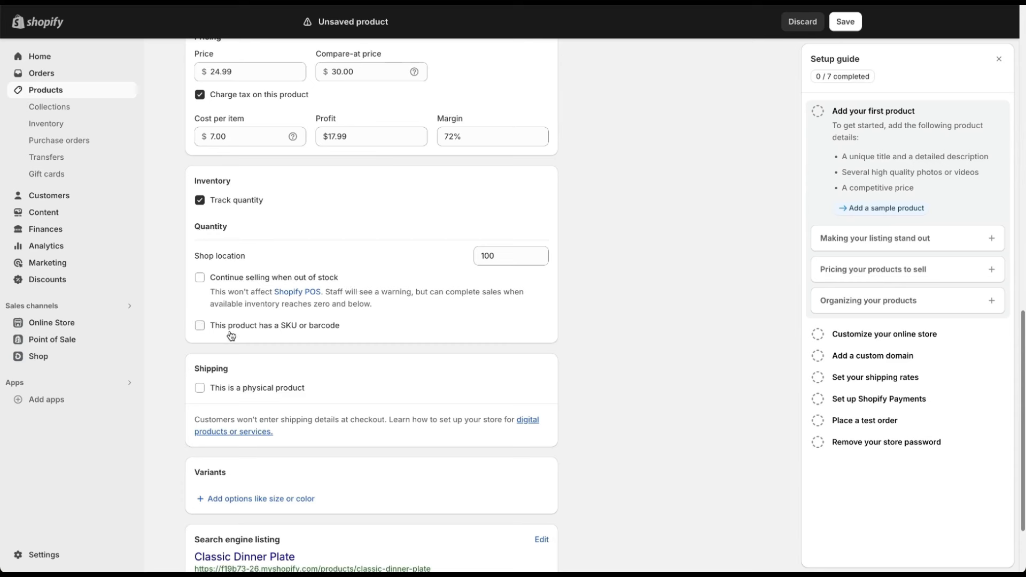
Enable SKU and barcode tracking and give the product SKU 1001.
click(202, 327)
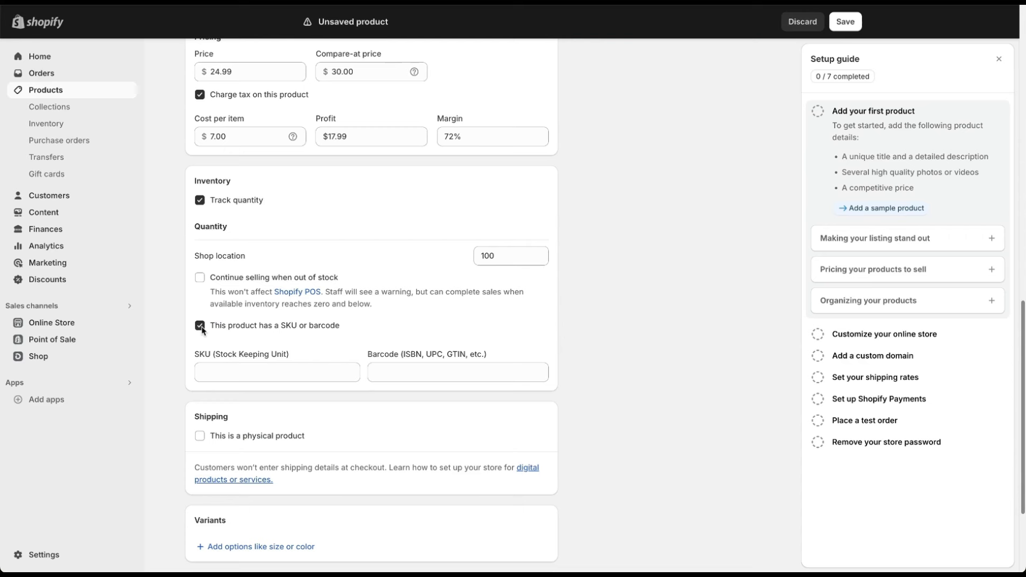
click(226, 368)
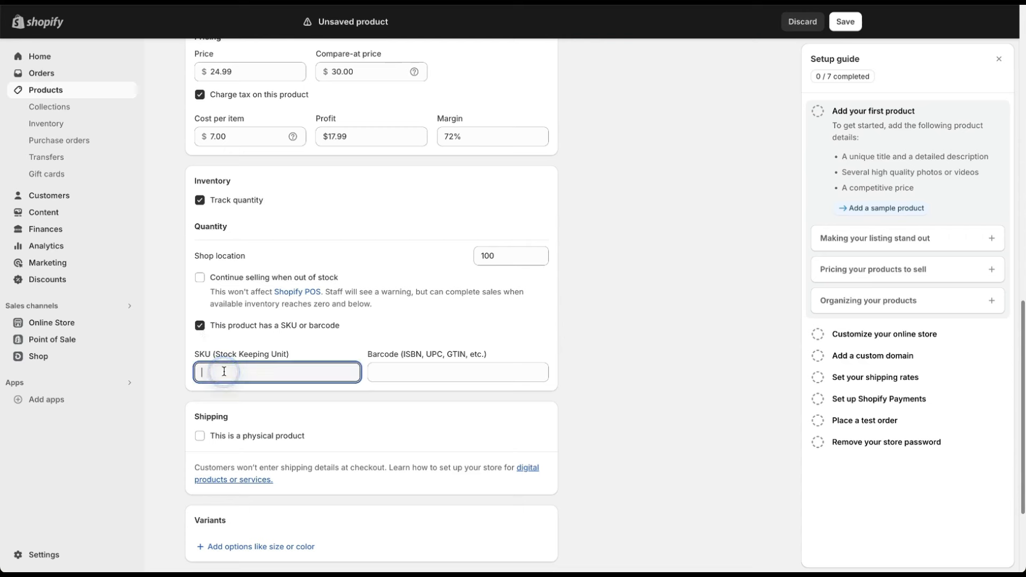
text(1)
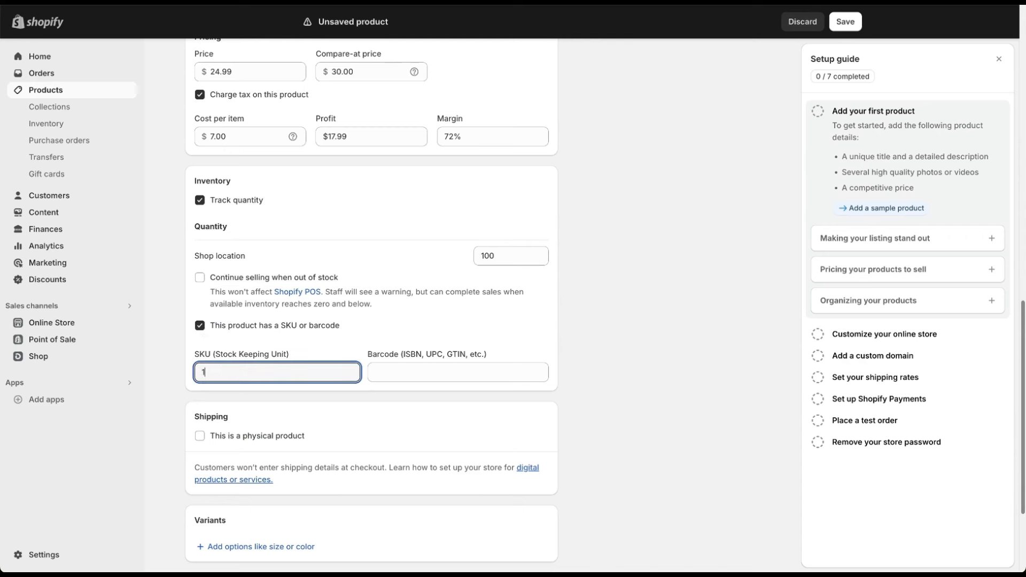
text(001)
click(167, 428)
scroll(181, 357, down, 2)
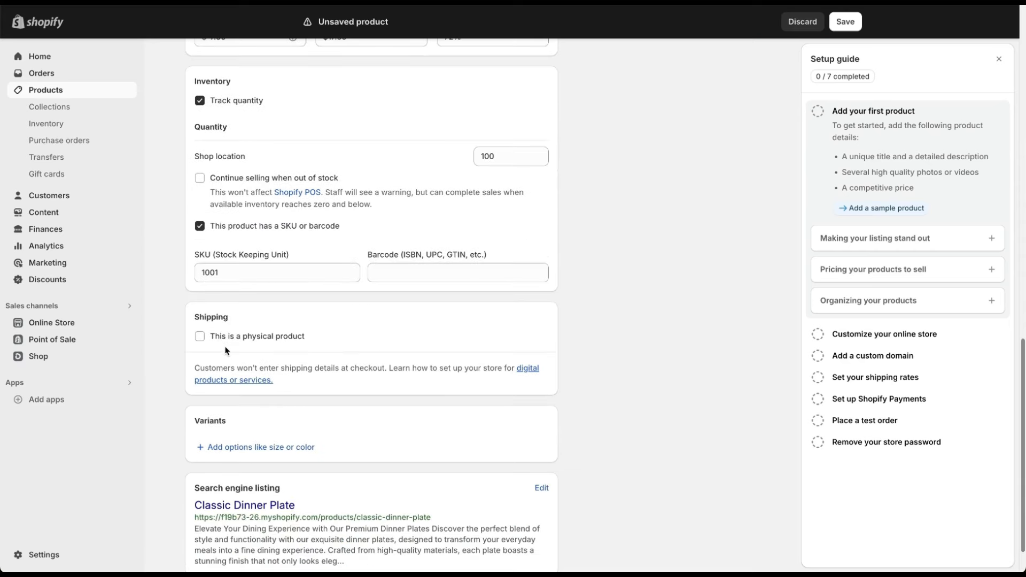
Mark it as a physical product with a shipping weight of 2.0 lb.
click(199, 335)
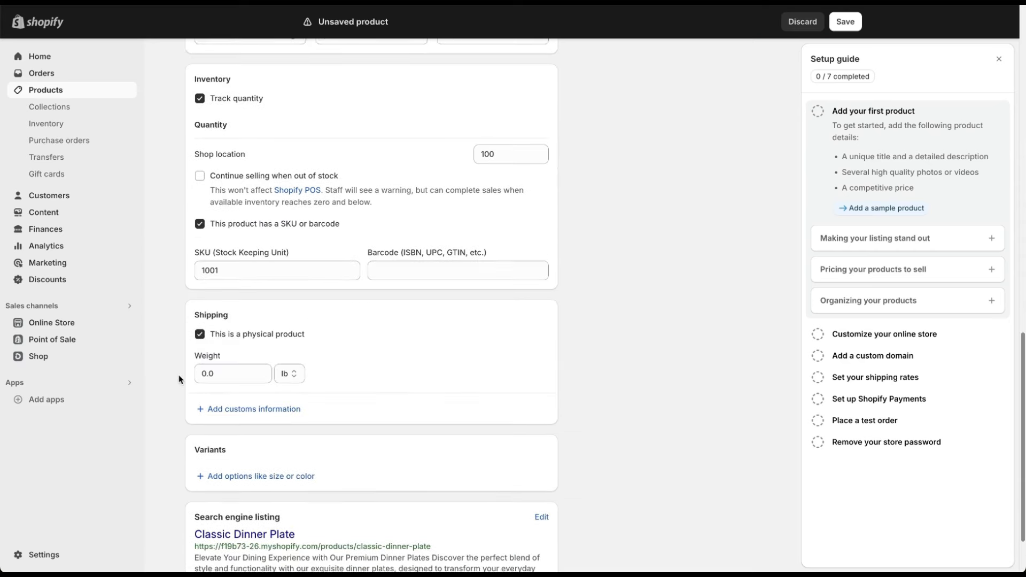
scroll(178, 374, down, 1)
click(230, 357)
key(BackSpace)
key(BackSpace)
key(BackSpace)
scroll(230, 357, down, 1)
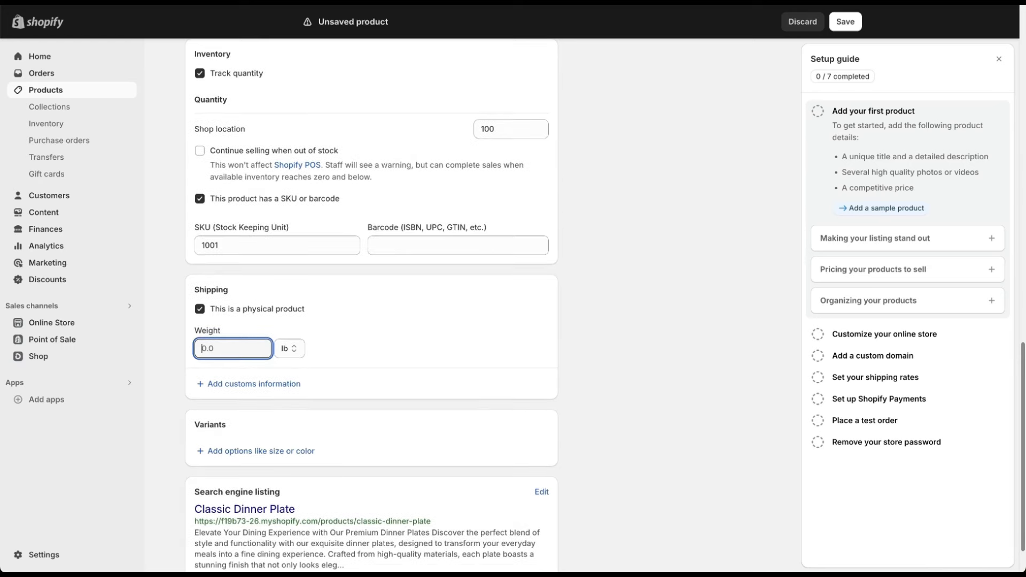
text(2.)
click(474, 322)
scroll(534, 337, down, 1)
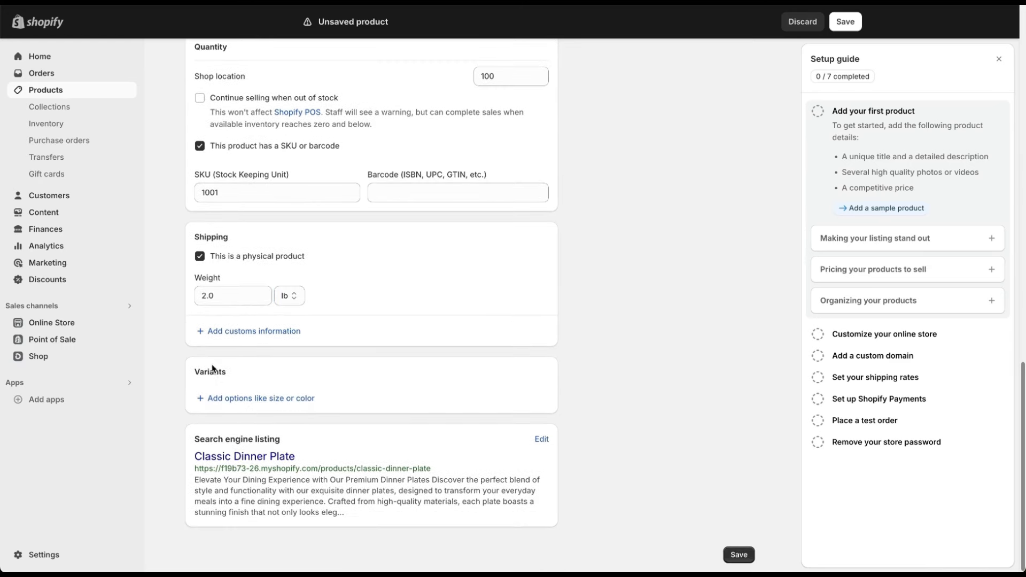
Add a Color variant option with values White, Blue and Green.
click(222, 400)
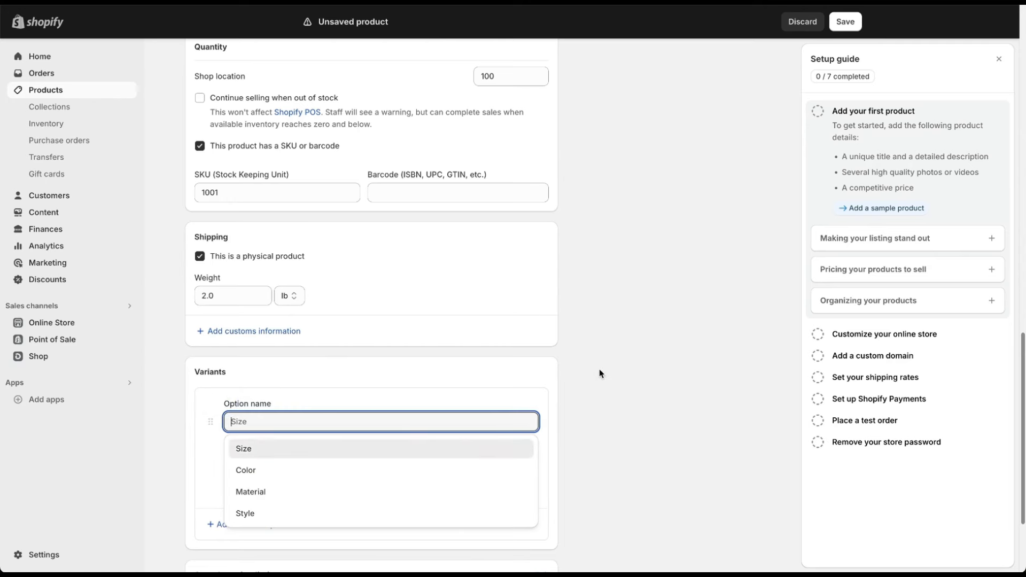
click(299, 472)
scroll(642, 374, down, 2)
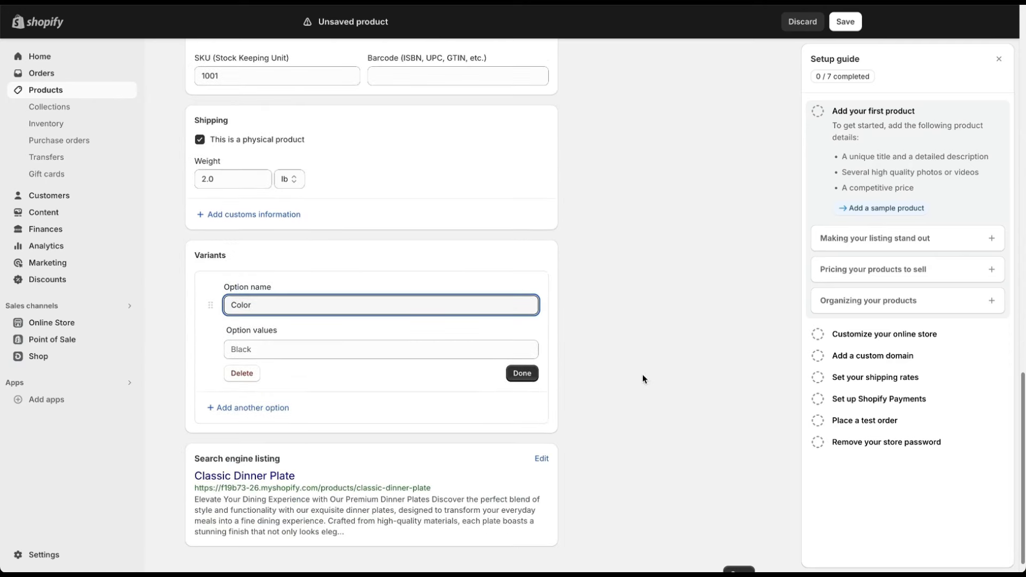
click(244, 333)
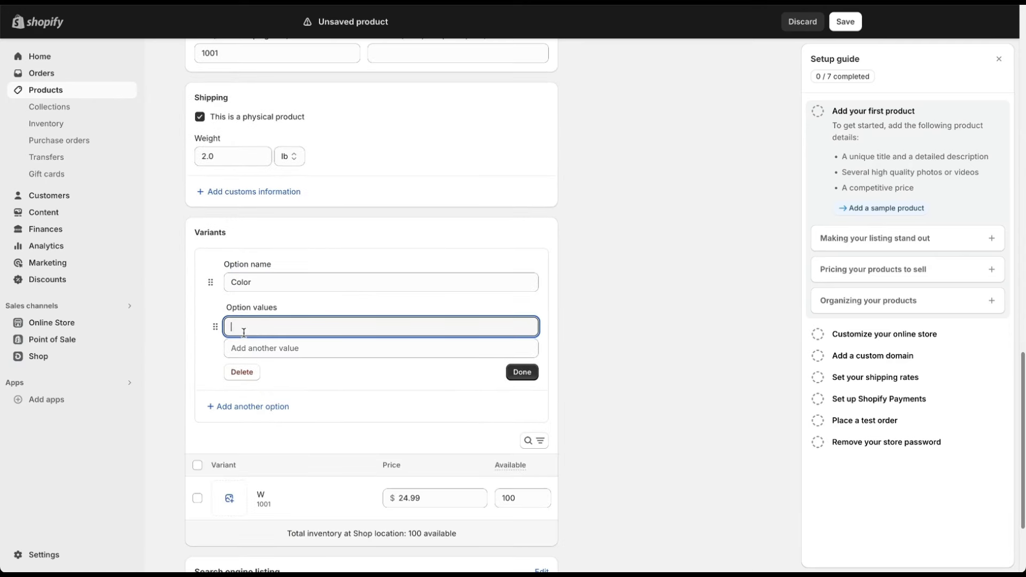
text(White)
key(Return)
text(Blue)
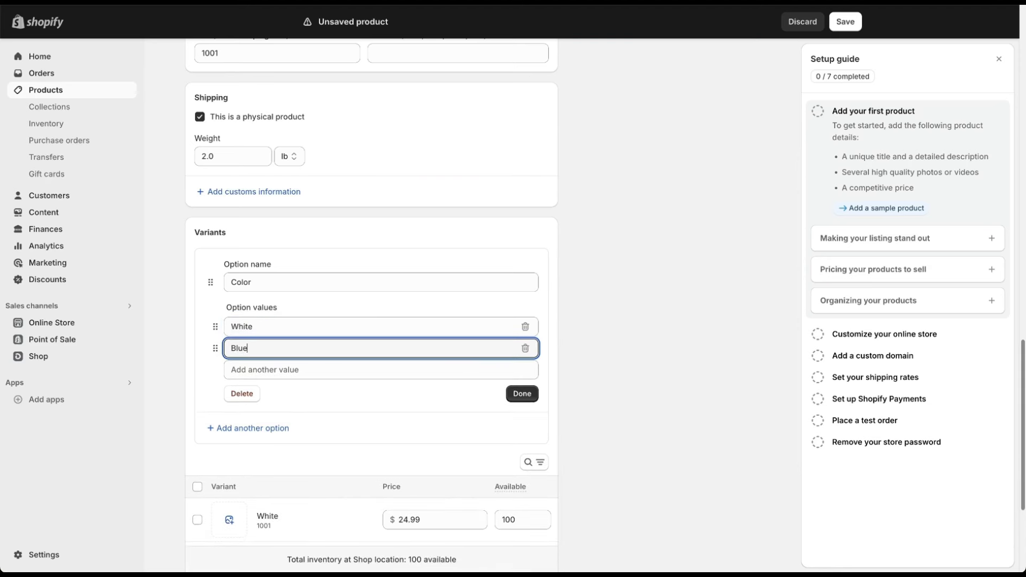
key(Return)
text(Green)
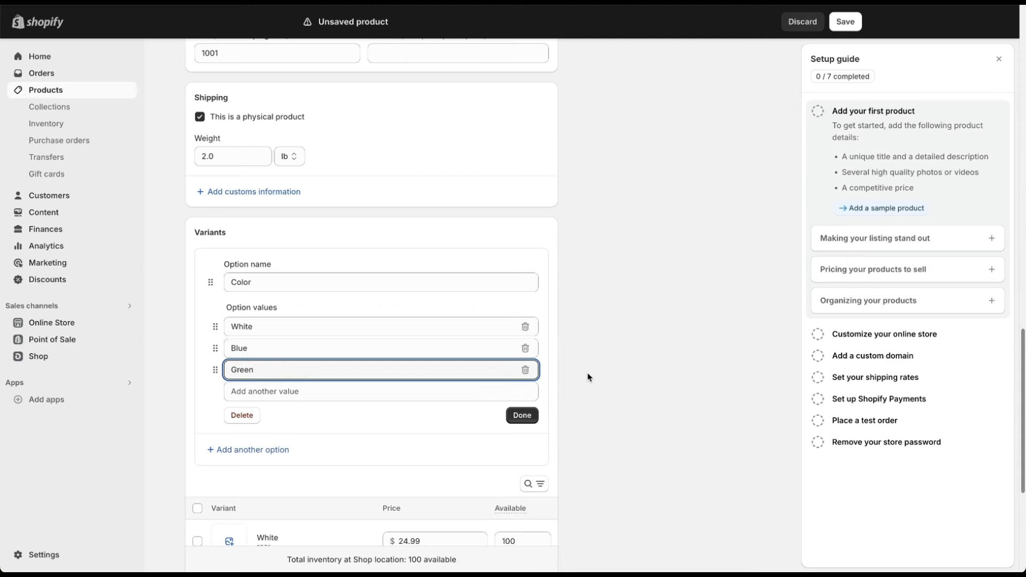
click(529, 420)
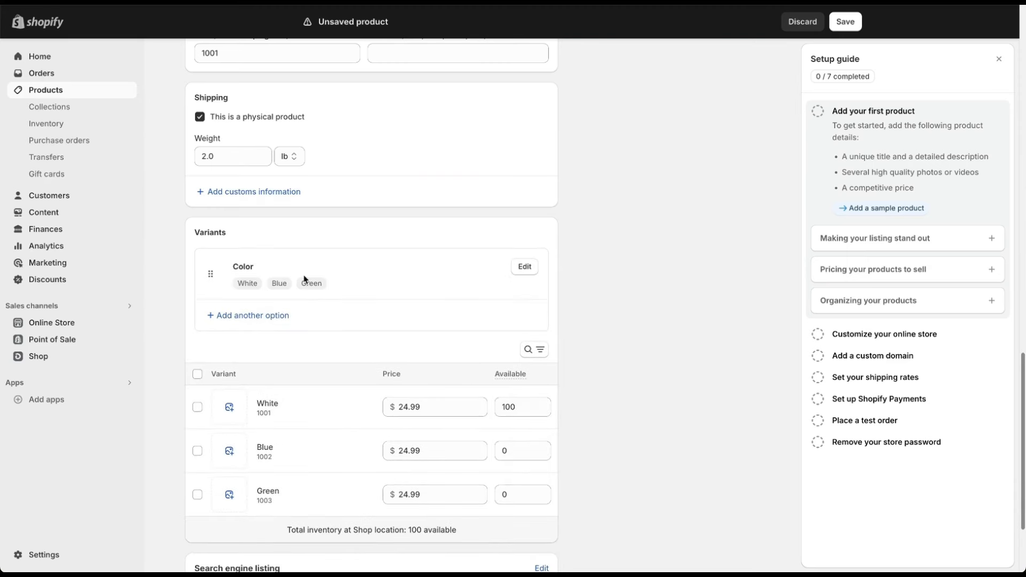
Set the available quantity of the Blue and Green variants to 30 each.
scroll(583, 457, down, 1)
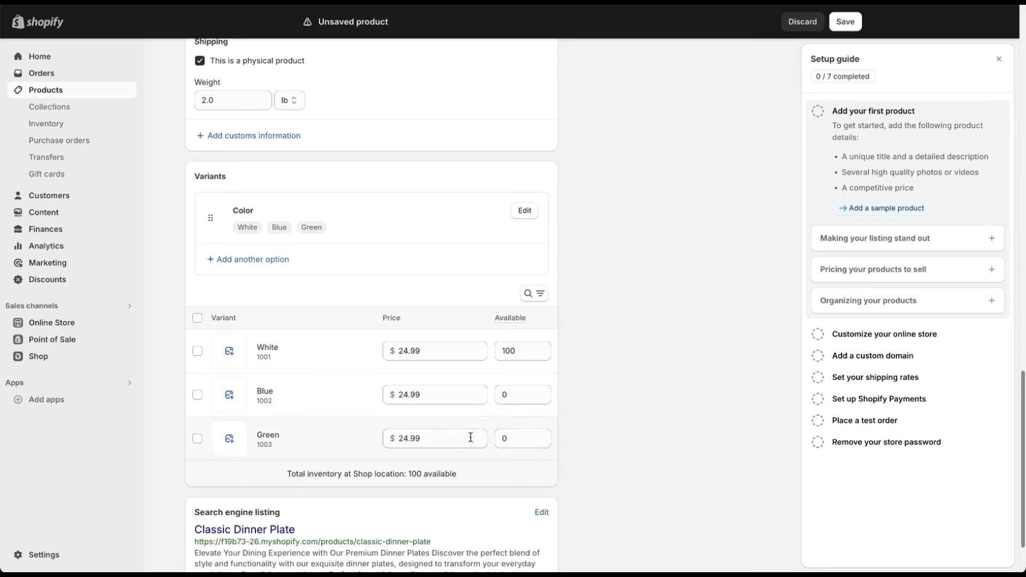
click(512, 396)
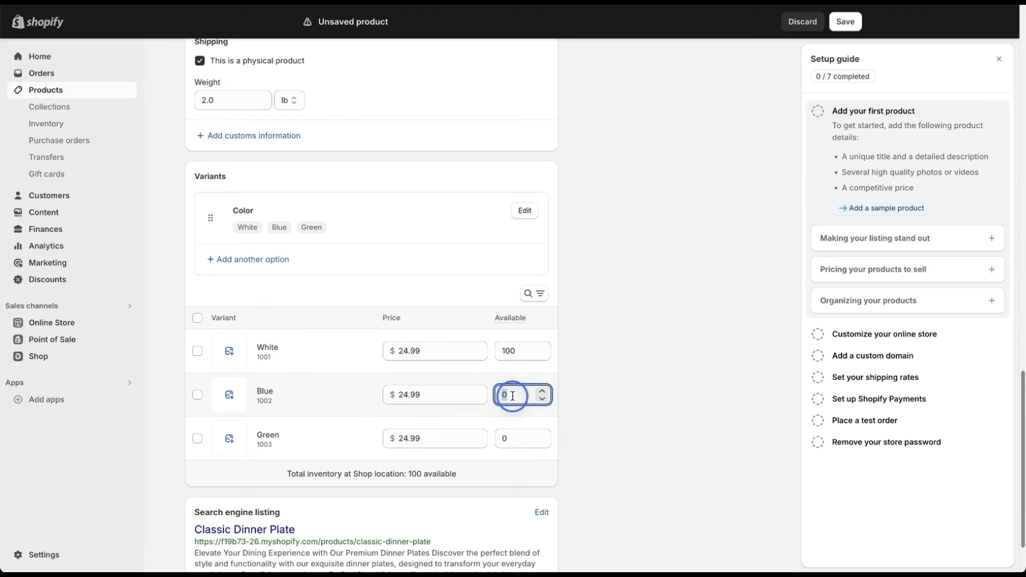
text(30)
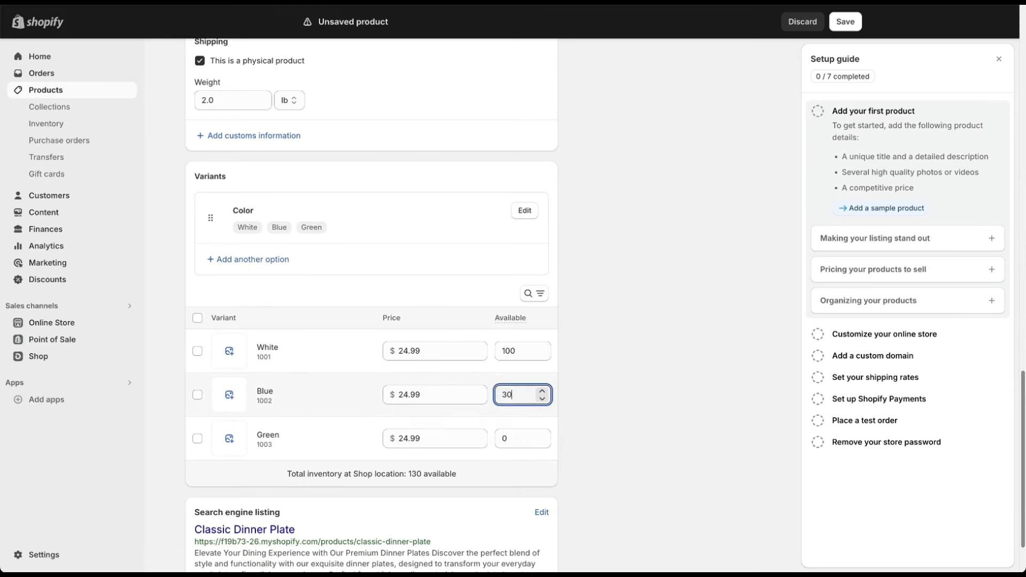
click(519, 447)
text(30)
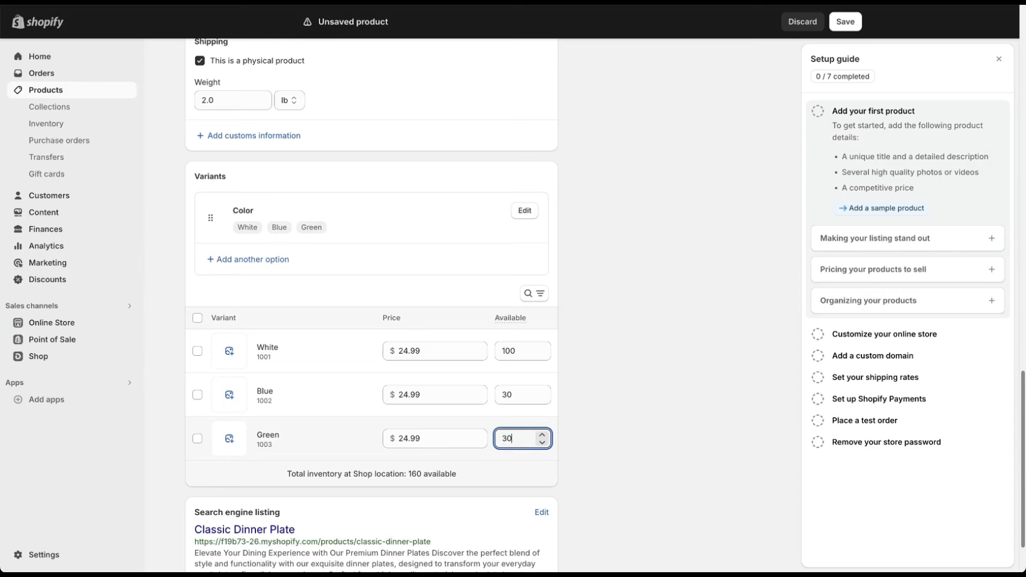
click(306, 478)
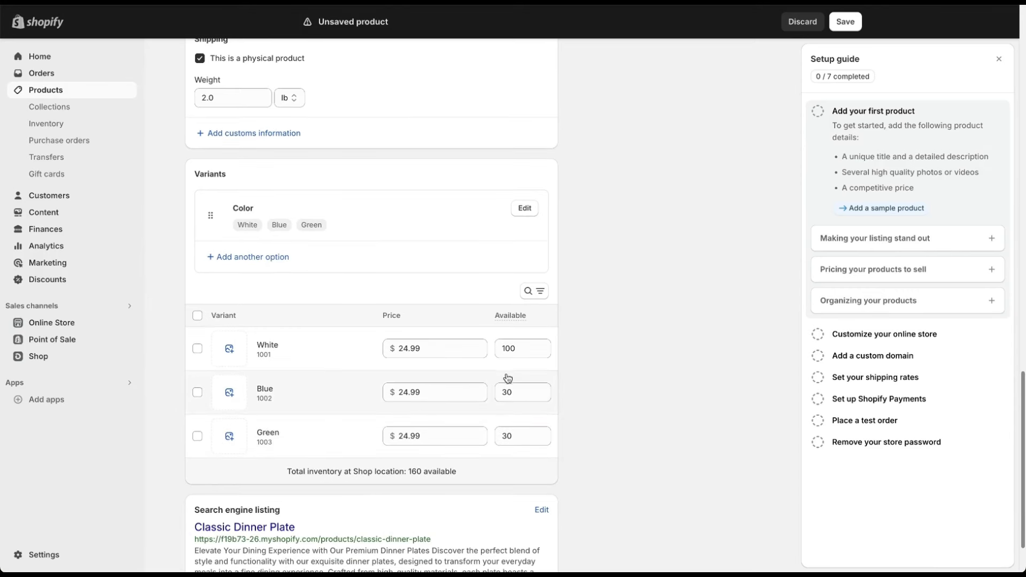
Save the Classic Dinner Plate so it becomes an Active product on Online Store and Shop.
scroll(647, 453, down, 2)
scroll(623, 460, up, 20)
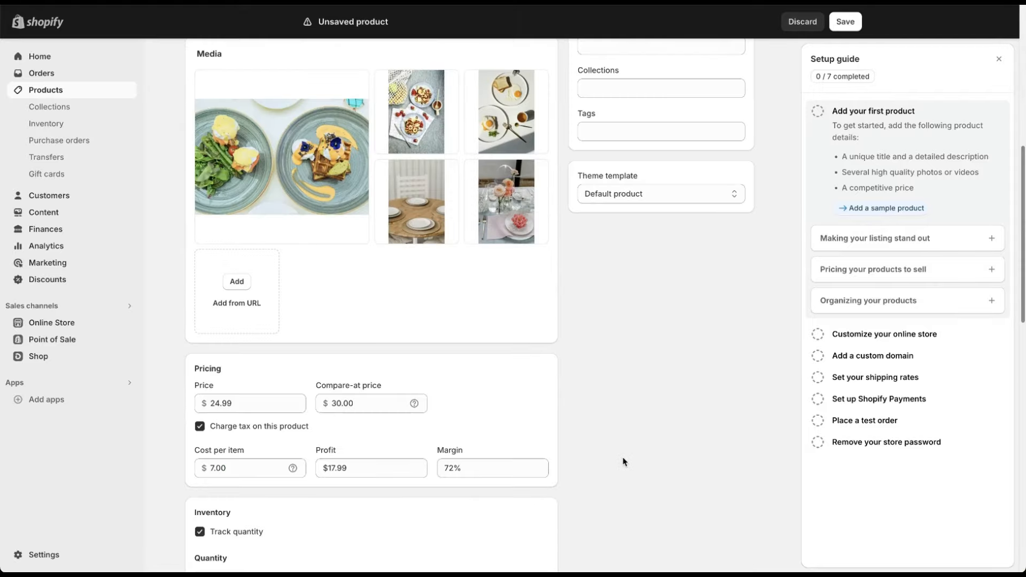
scroll(608, 380, down, 3)
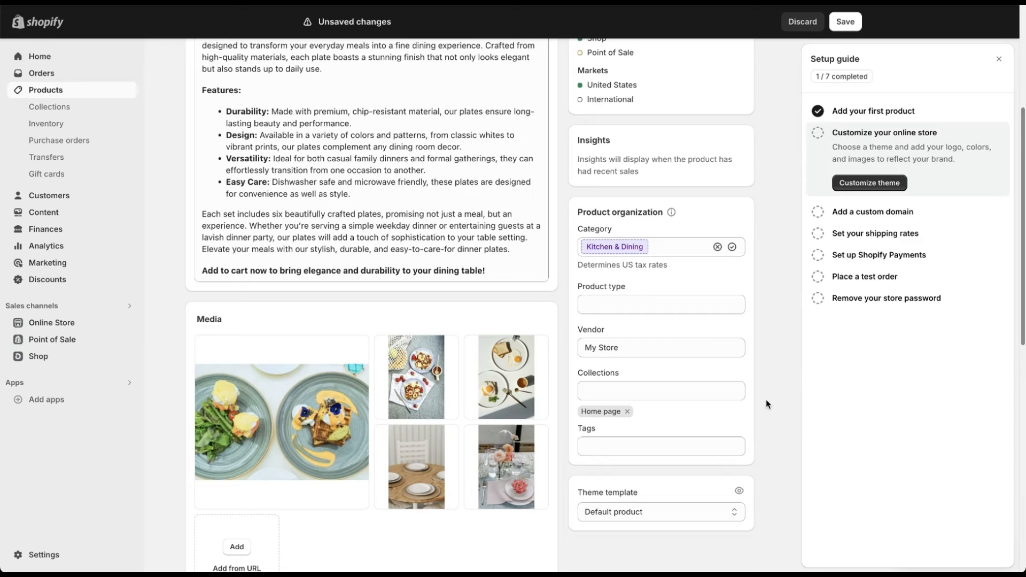
scroll(765, 399, down, 10)
click(737, 555)
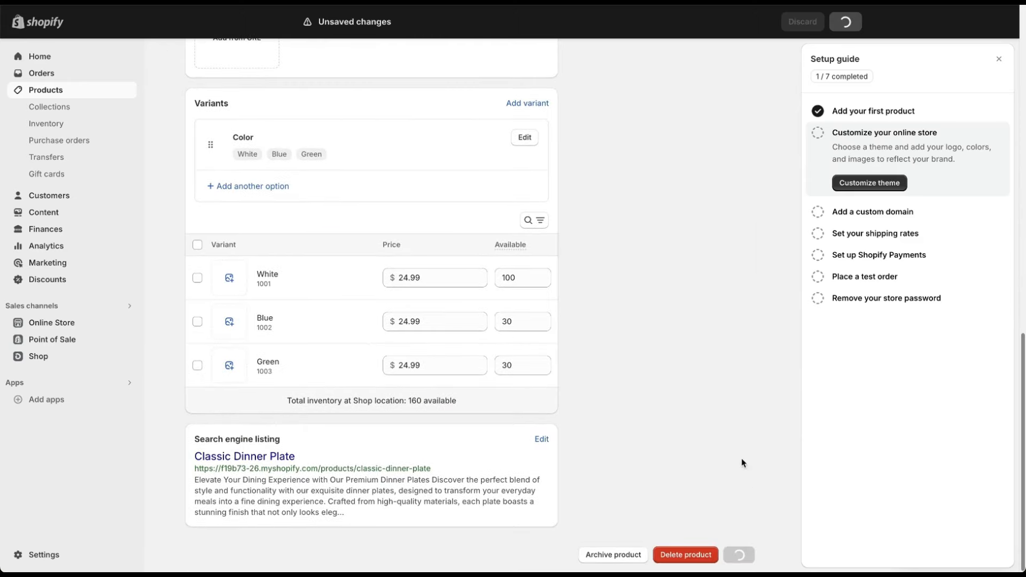
scroll(721, 390, up, 2)
scroll(630, 504, down, 2)
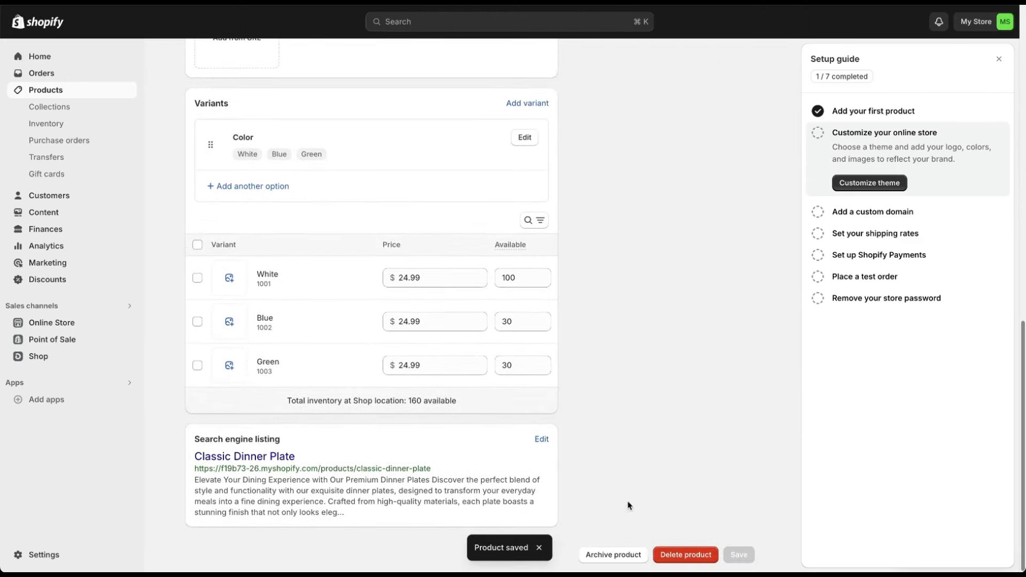
scroll(728, 481, up, 12)
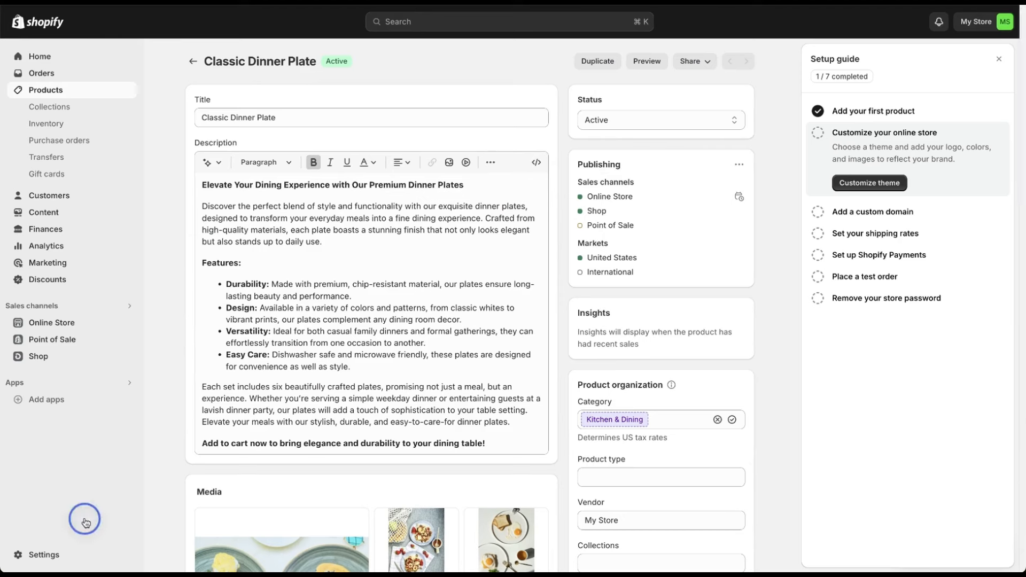
In Settings, change the store profile name to 'D Kumo Shop', paste the store email, and save.
click(46, 556)
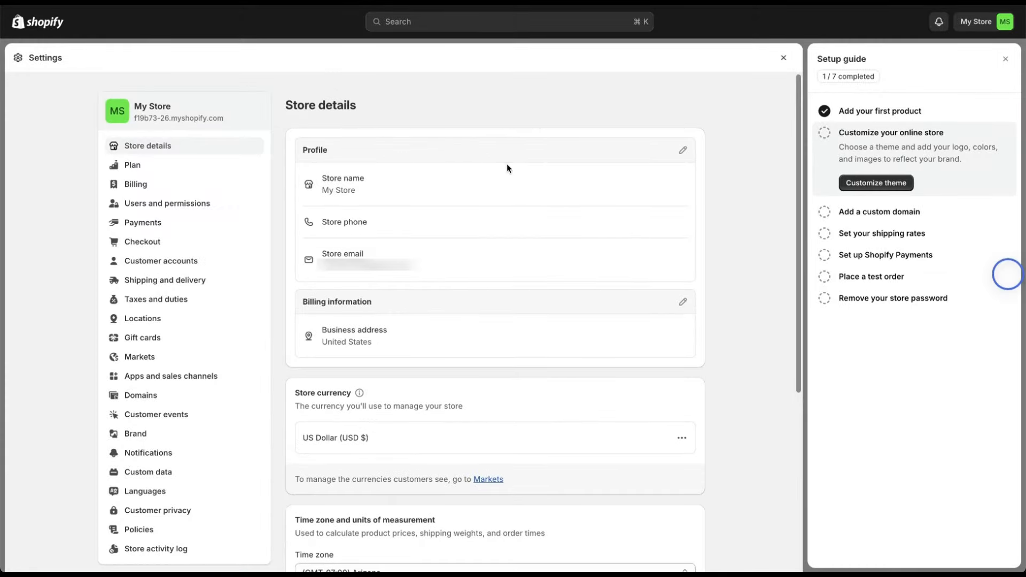
click(681, 150)
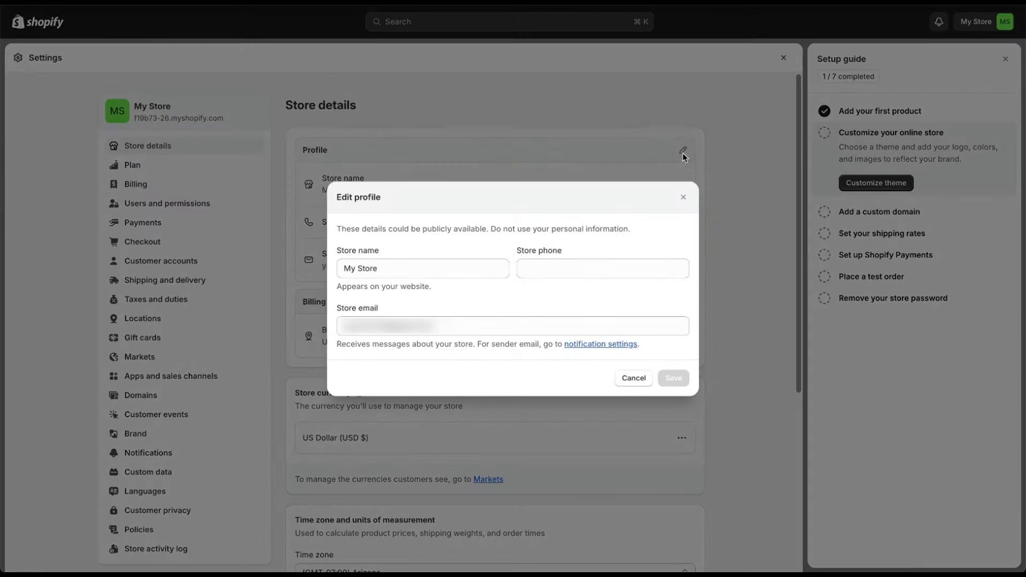
click(399, 260)
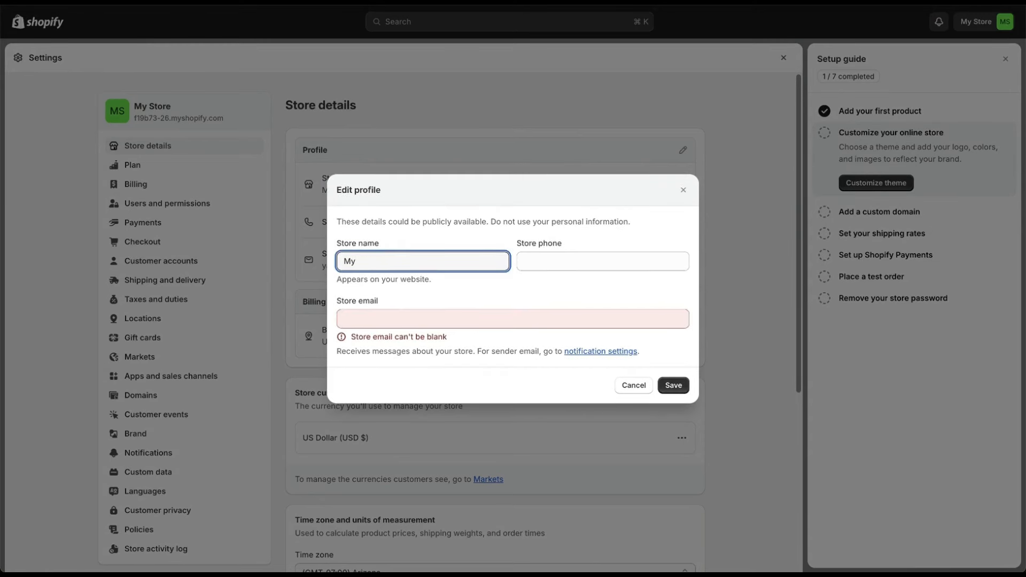
key(BackSpace)
key(BackSpace)
text(D Kumo Shop)
click(374, 320)
key(super+v)
click(533, 269)
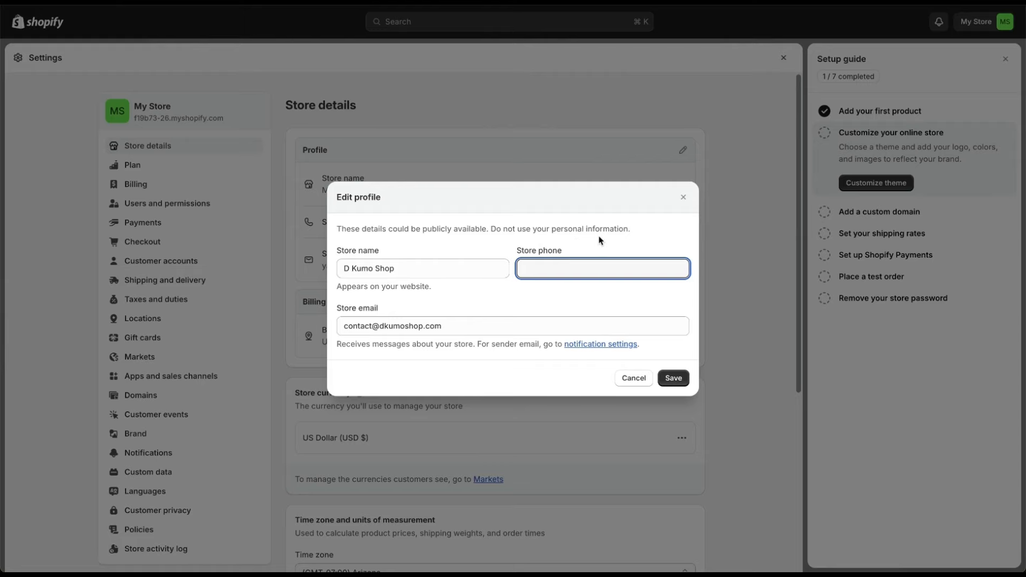
click(675, 378)
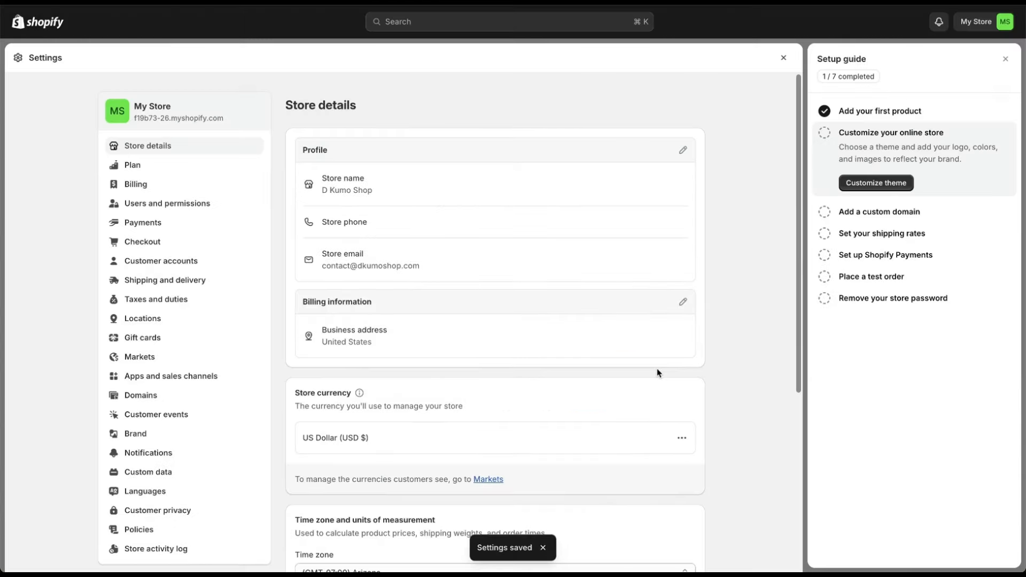
Create shipping profile 'Shipping Info 1' containing all Classic Dinner Plate variants.
click(173, 281)
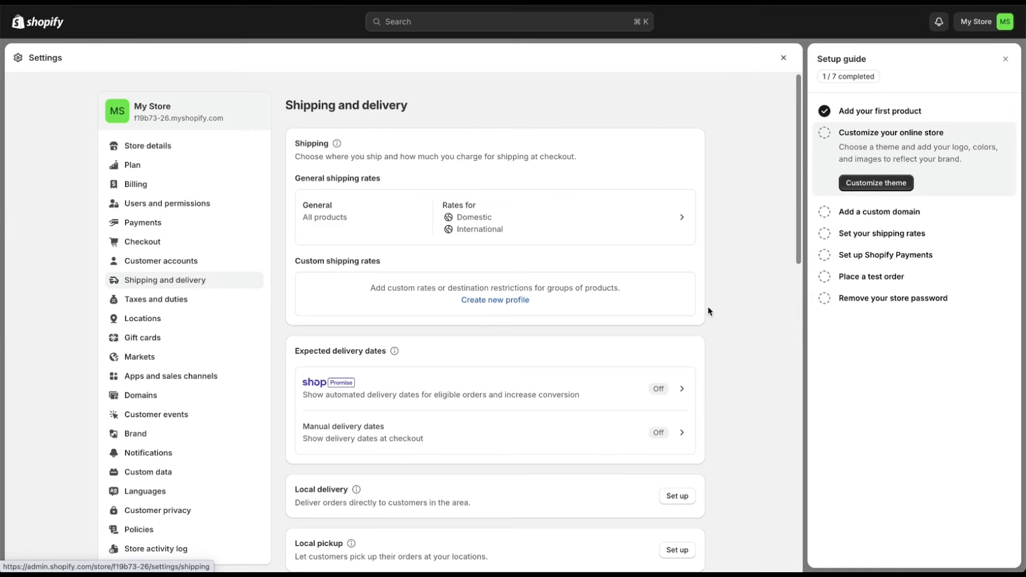
click(515, 300)
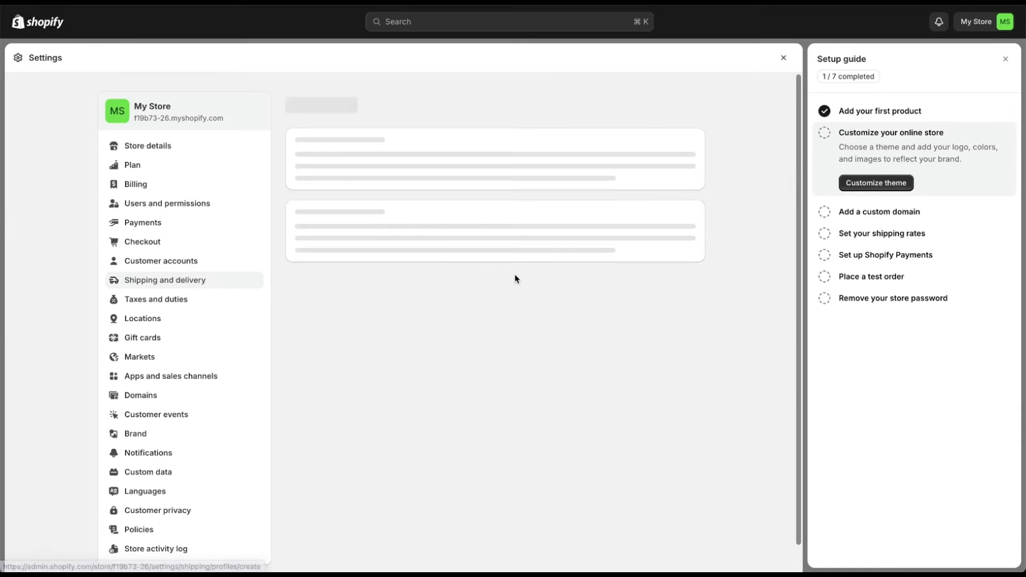
click(404, 175)
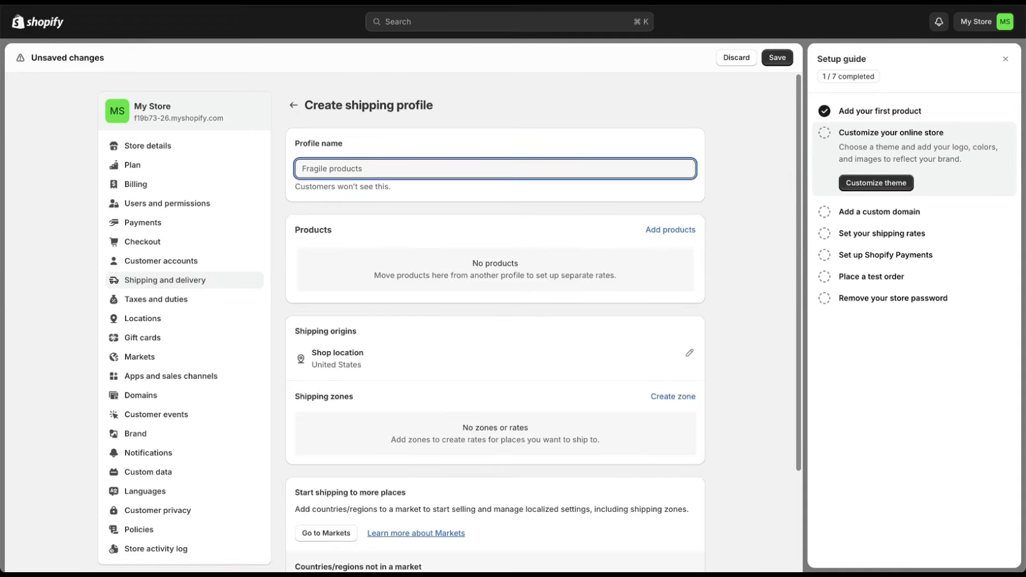
text(Shipping Info 1)
click(679, 230)
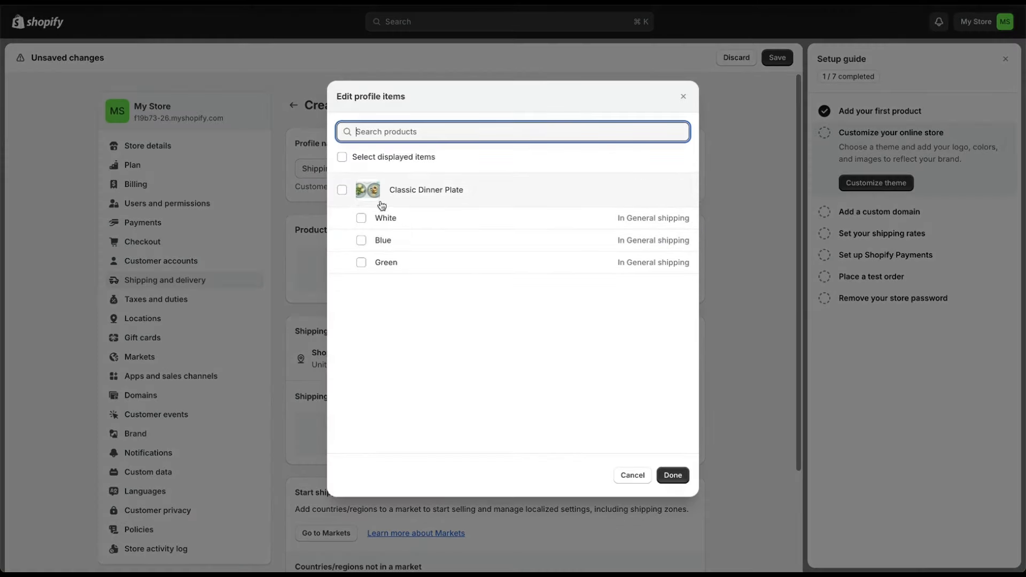
click(342, 190)
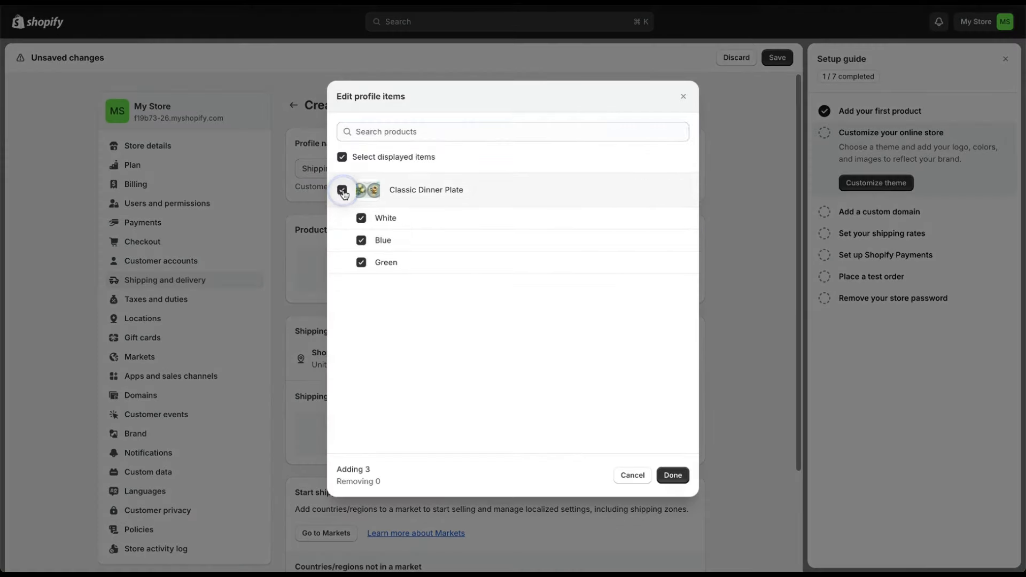
click(672, 476)
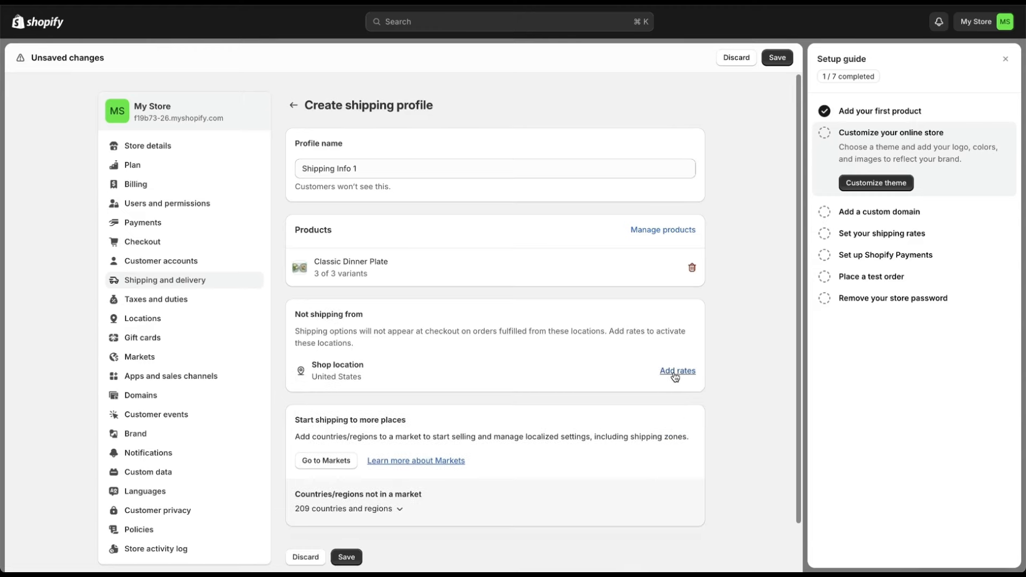
Add new shipping rates for the Shop location.
click(676, 371)
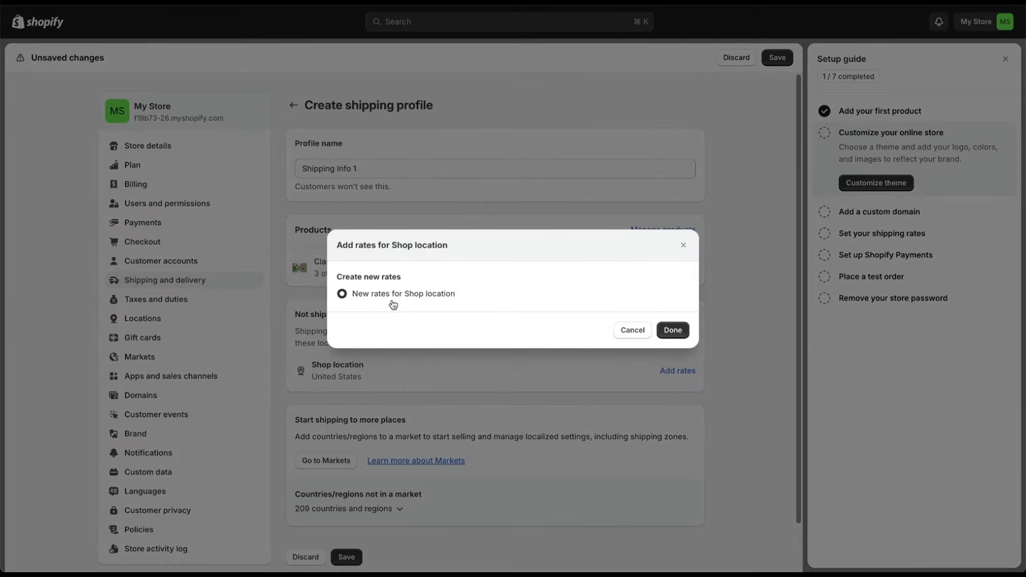
click(663, 329)
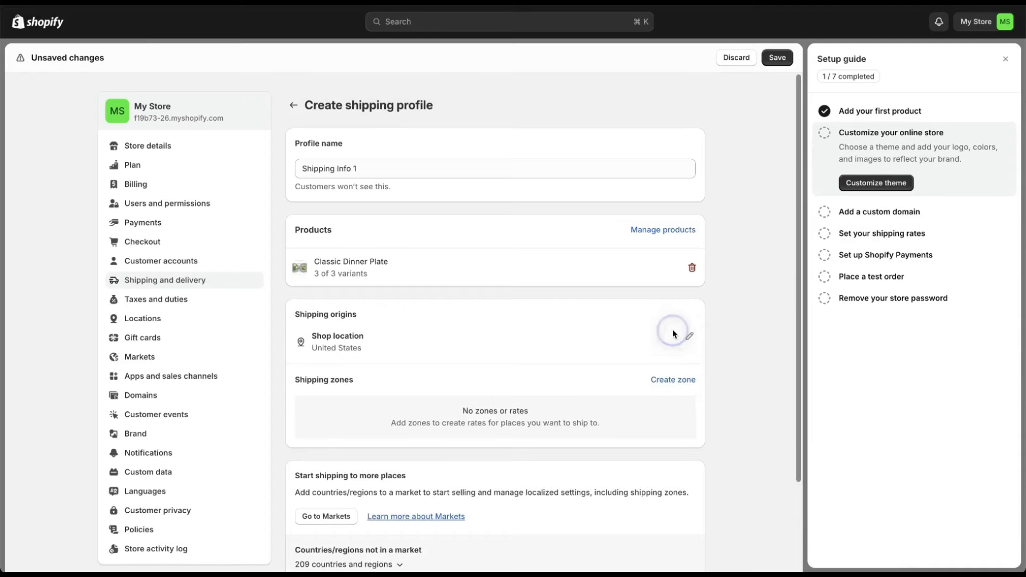
scroll(761, 371, down, 3)
Start a new shipping zone named 'United' that includes the United States, expanding its state list.
click(668, 299)
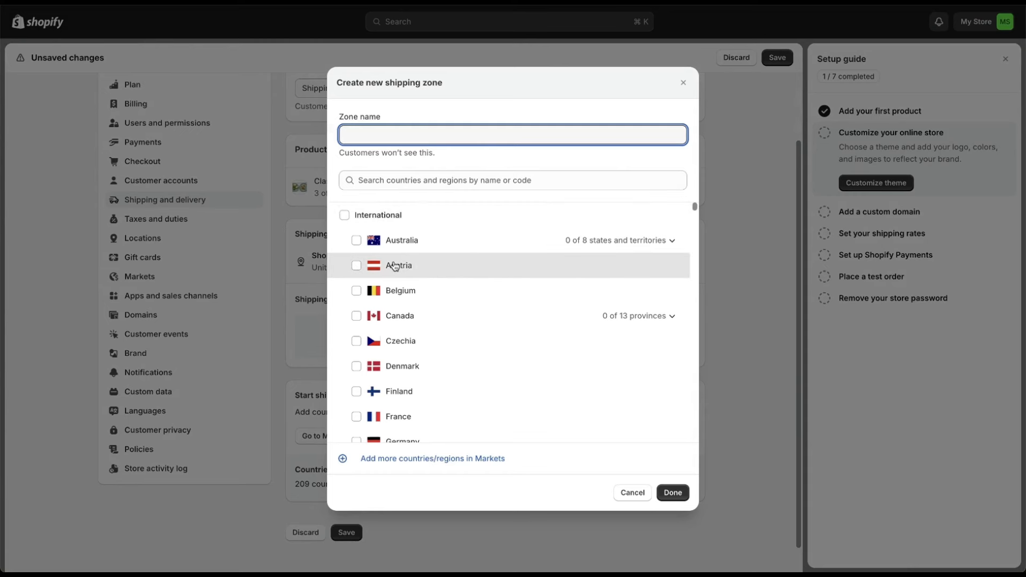
click(390, 180)
click(410, 137)
text(United States)
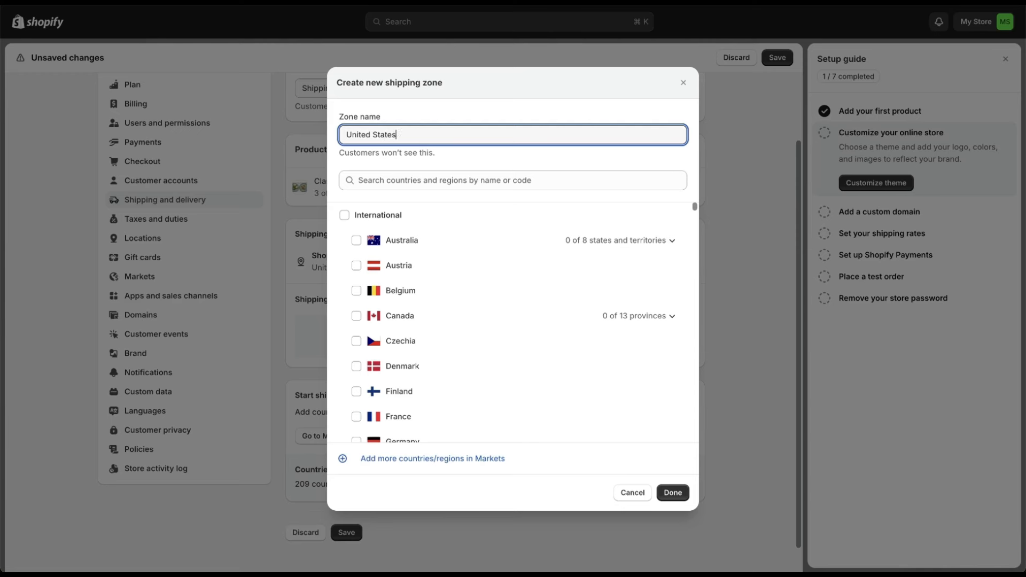
key(Tab)
text(united)
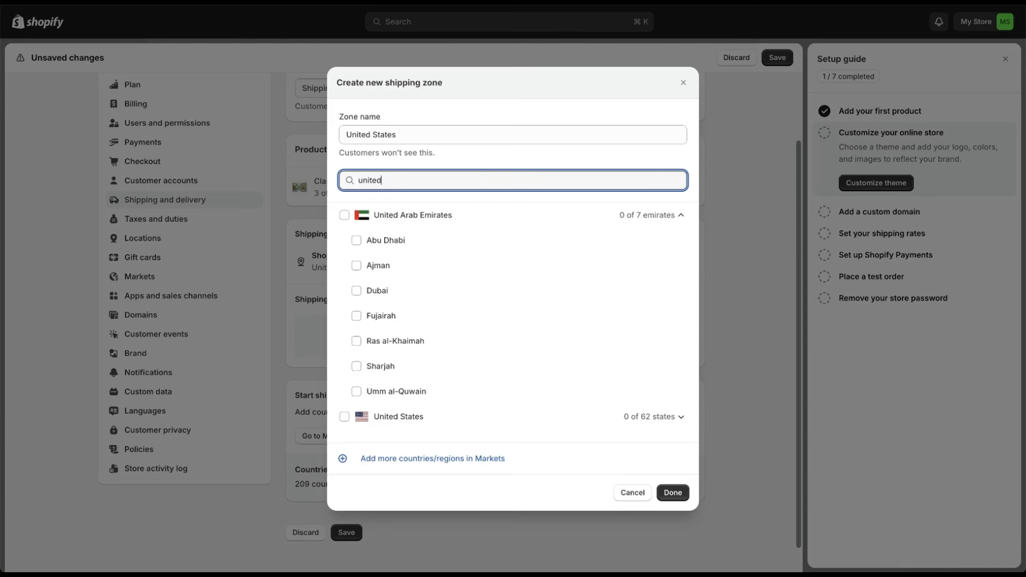
click(344, 417)
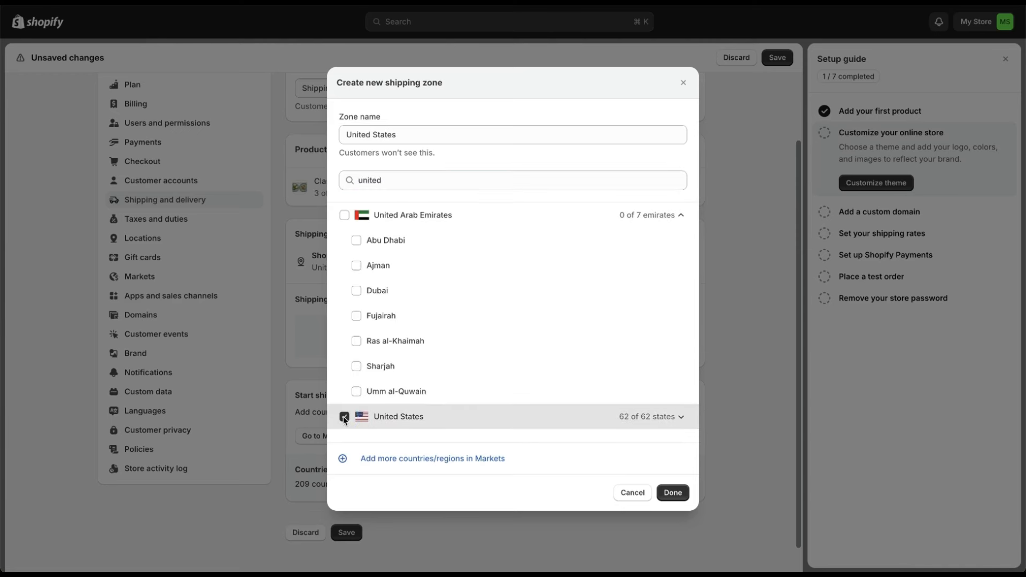
click(679, 422)
Exclude American Samoa, Guam, Northern Mariana Islands, U.S. Virgin Islands and the three Armed Forces regions, then confirm.
scroll(679, 424, down, 4)
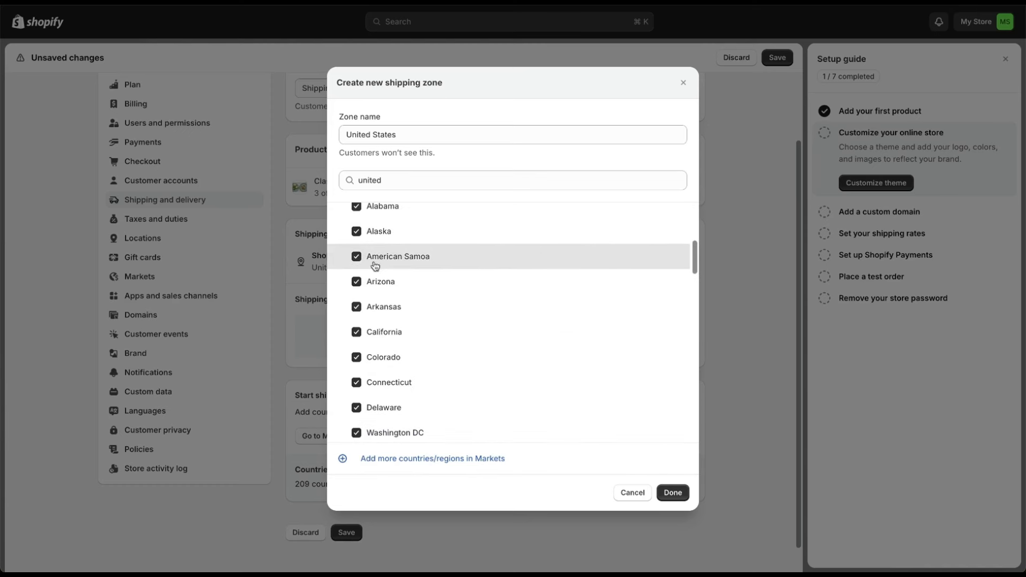
click(356, 257)
click(356, 271)
scroll(509, 320, down, 3)
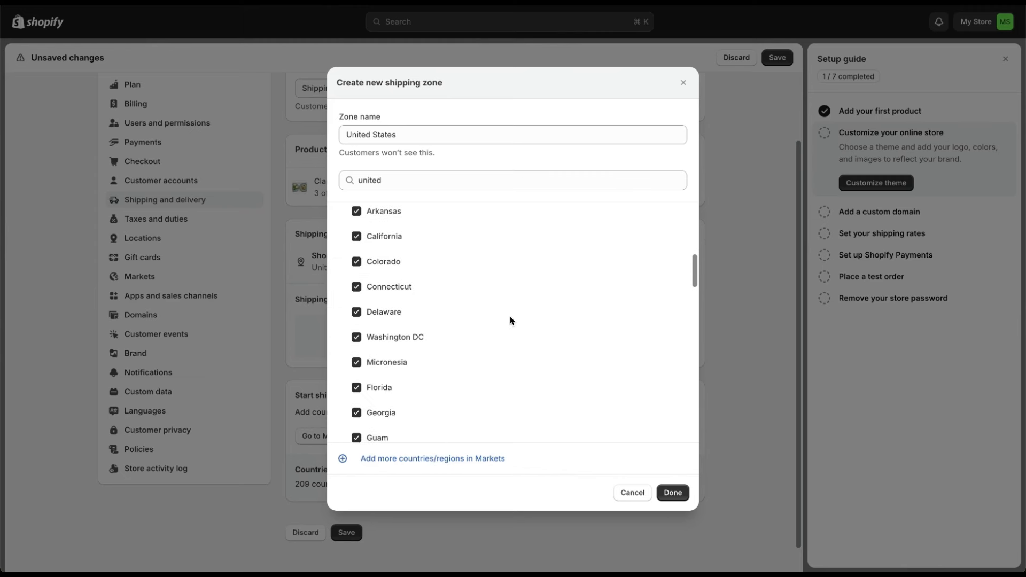
click(357, 420)
scroll(526, 396, down, 15)
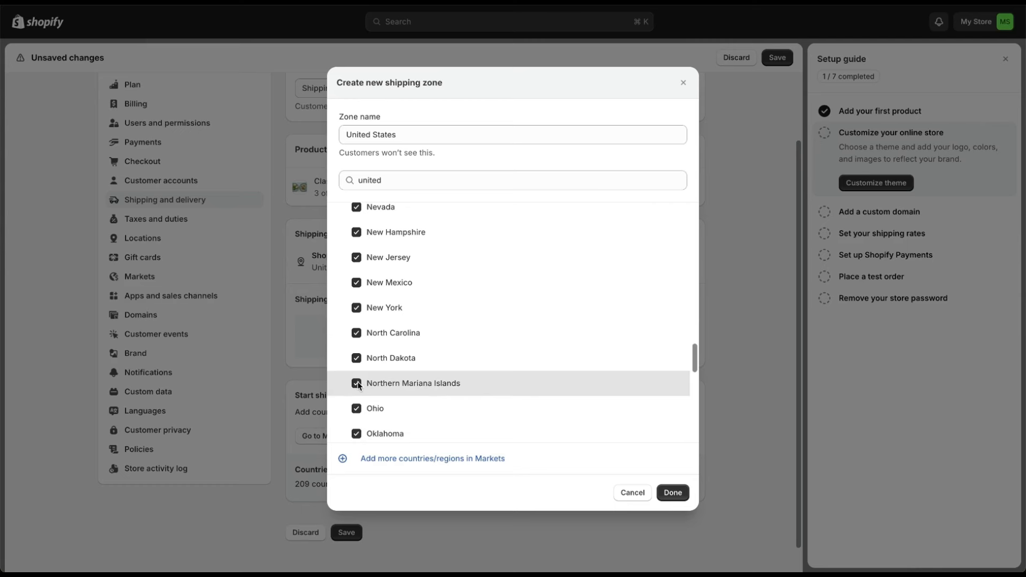
click(356, 383)
scroll(540, 389, down, 6)
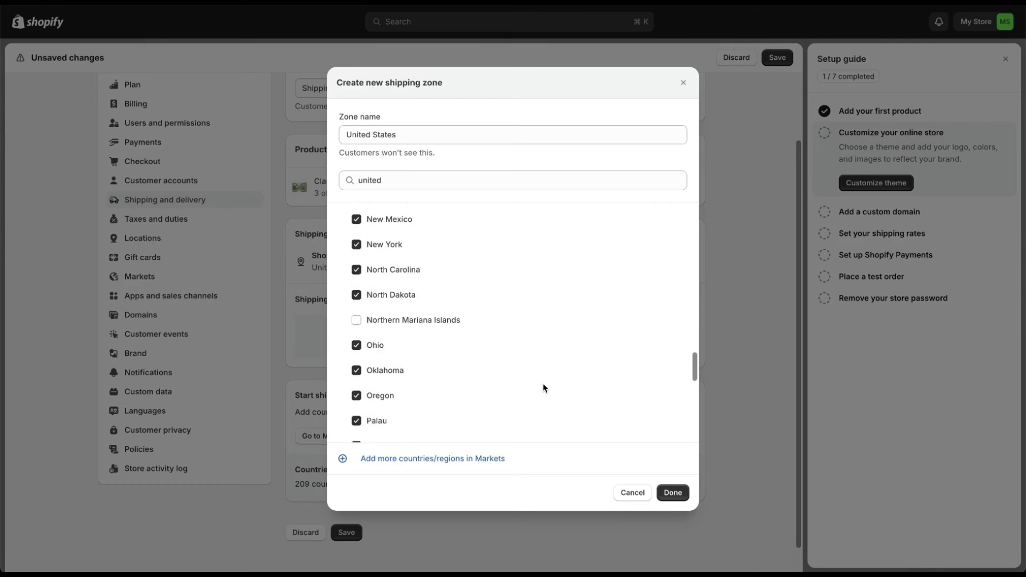
click(356, 404)
scroll(374, 396, down, 4)
click(356, 379)
click(357, 405)
click(357, 429)
click(672, 492)
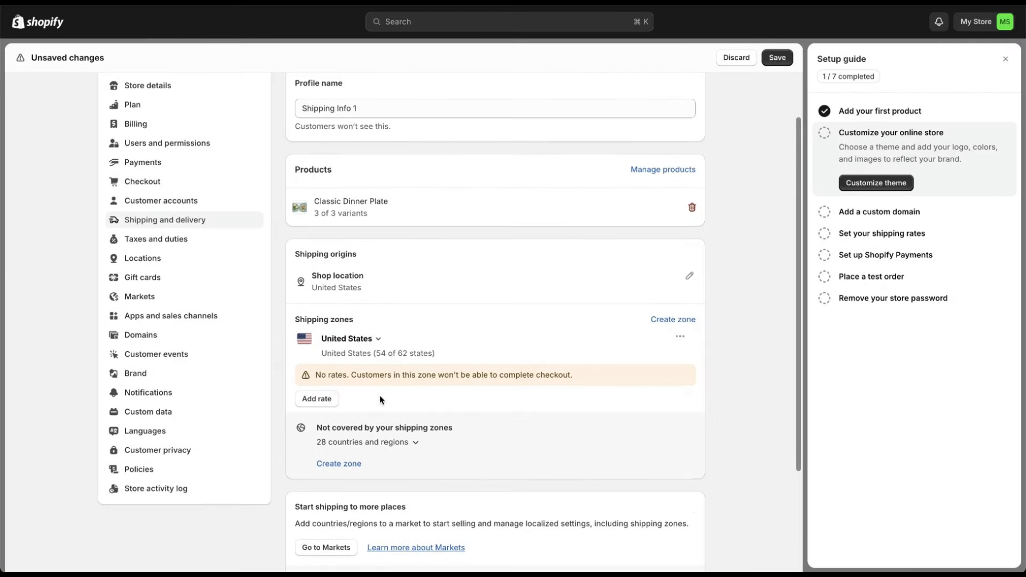
Add a $3.00 flat Standard (3 to 4 business days) United States rate and save the profile.
click(327, 398)
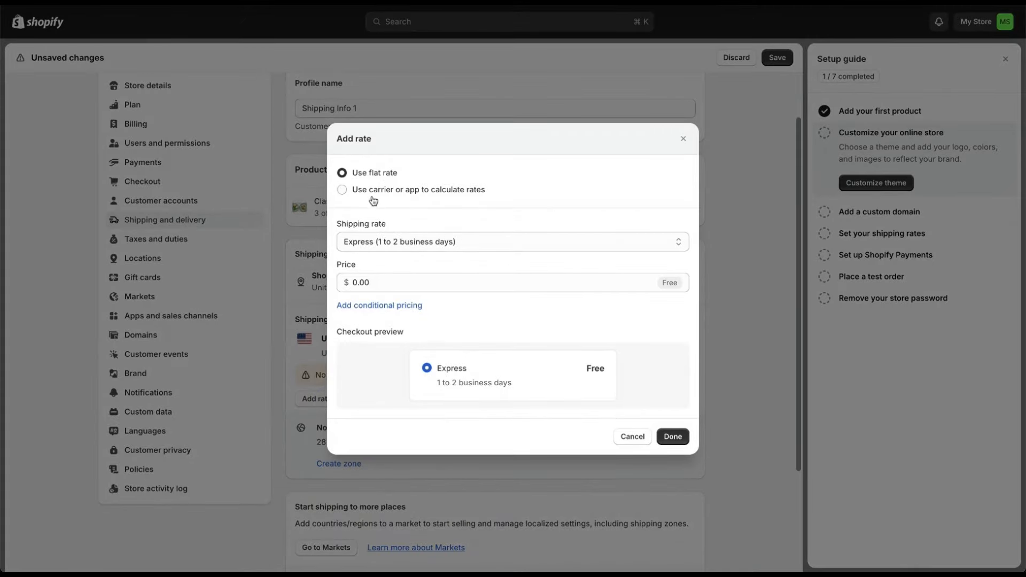
click(343, 192)
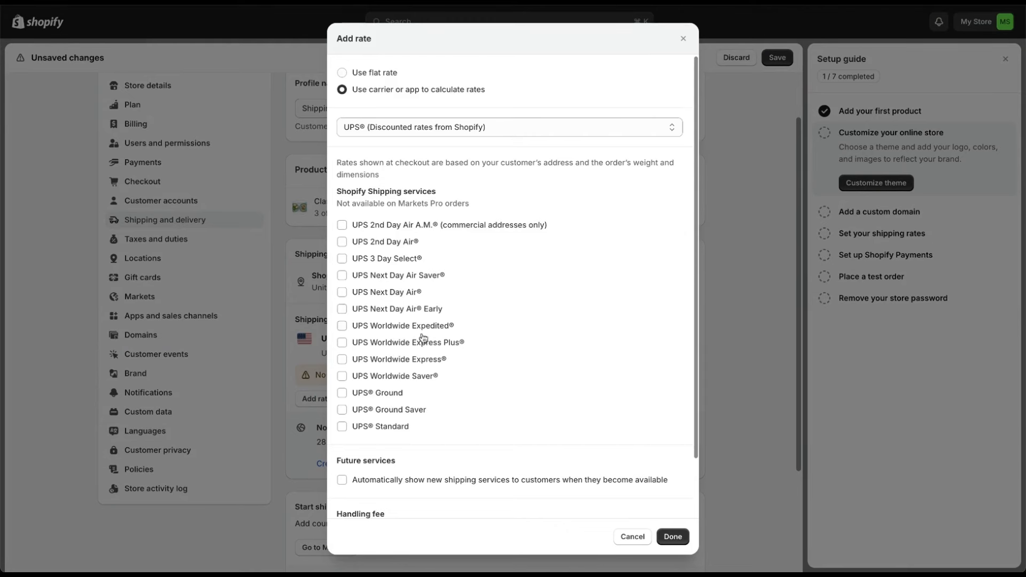
click(365, 74)
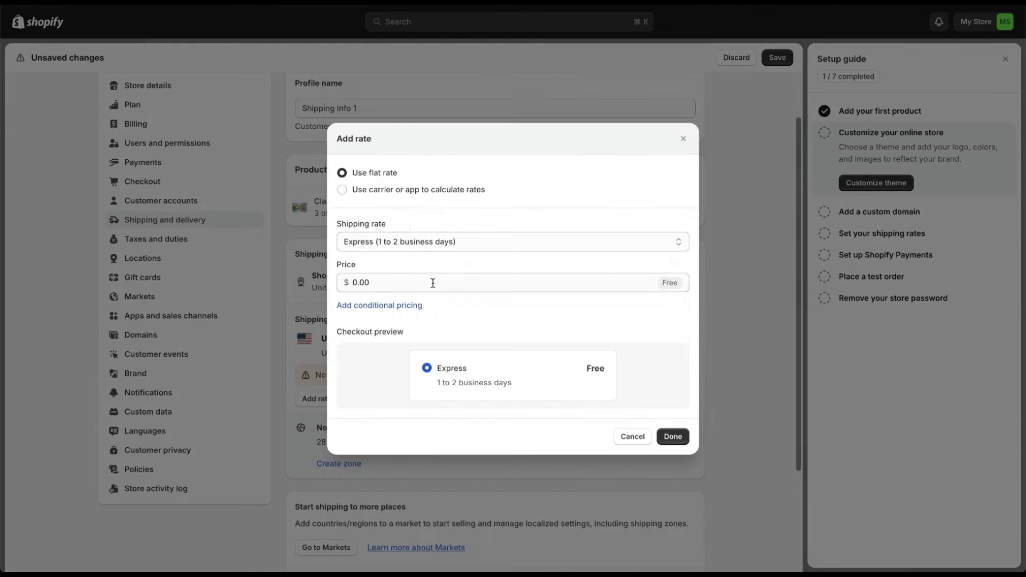
click(370, 172)
click(387, 243)
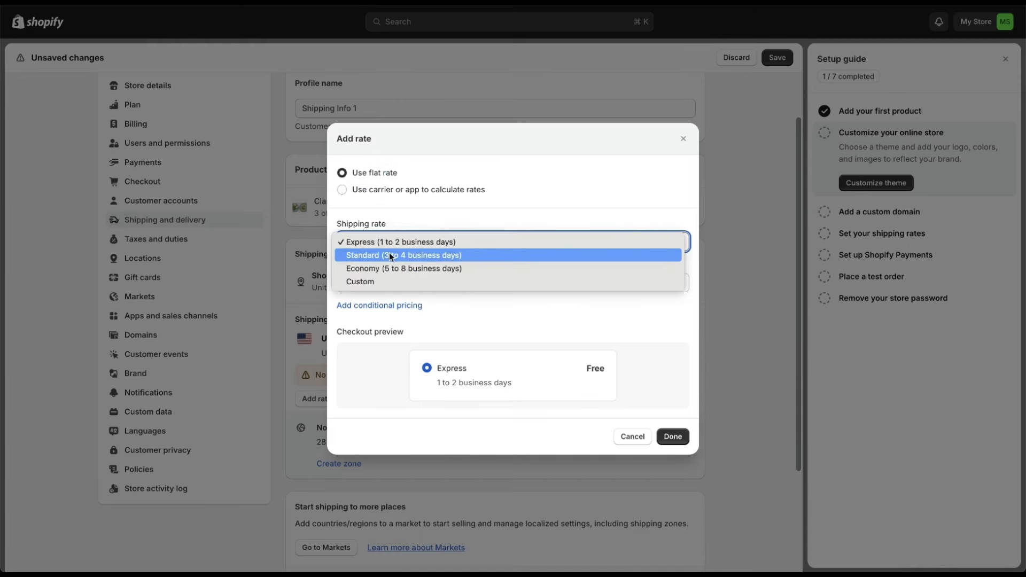
click(389, 252)
click(381, 287)
text(3.00)
click(1013, 260)
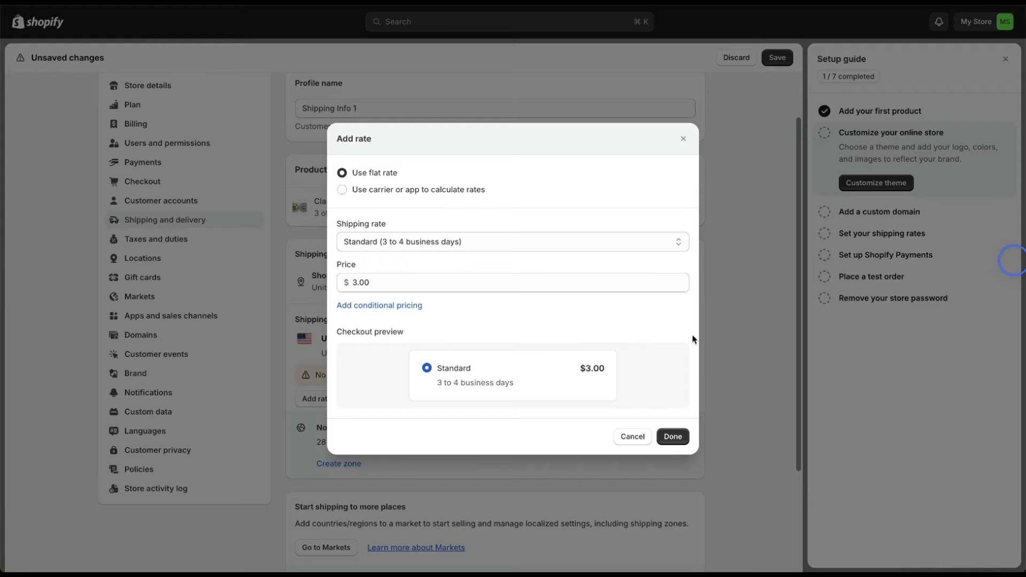
click(672, 435)
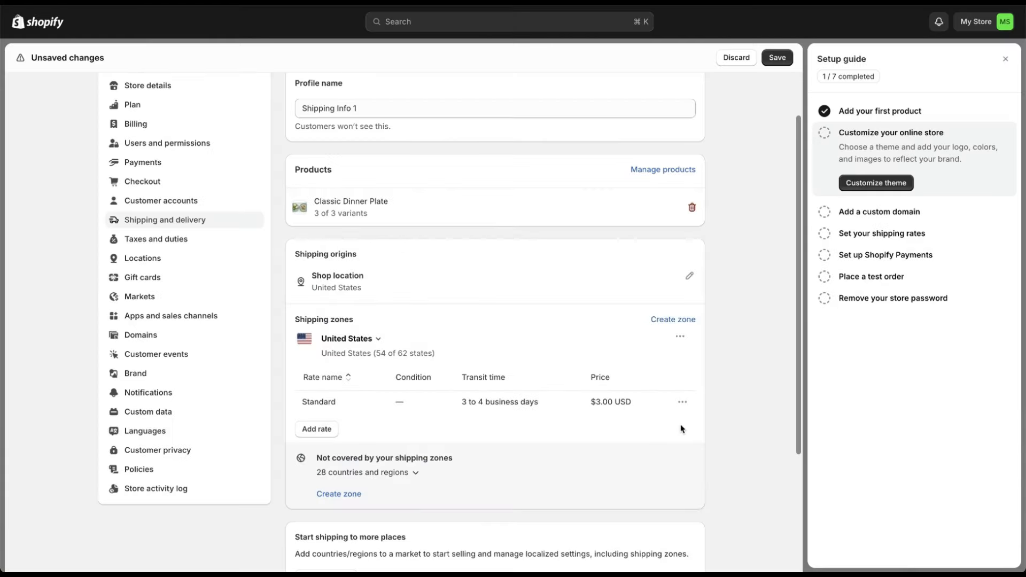
scroll(562, 351, down, 3)
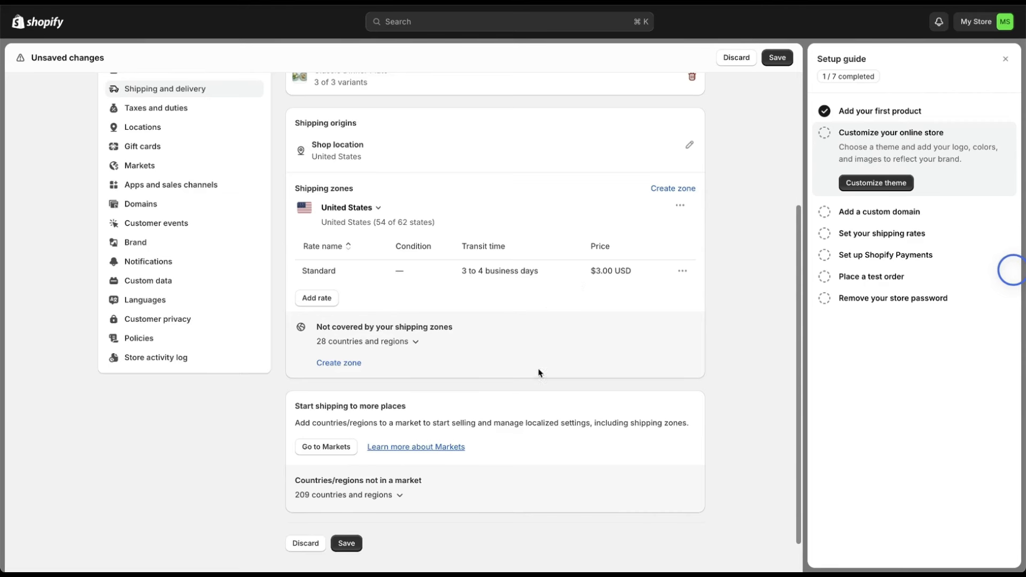
click(347, 544)
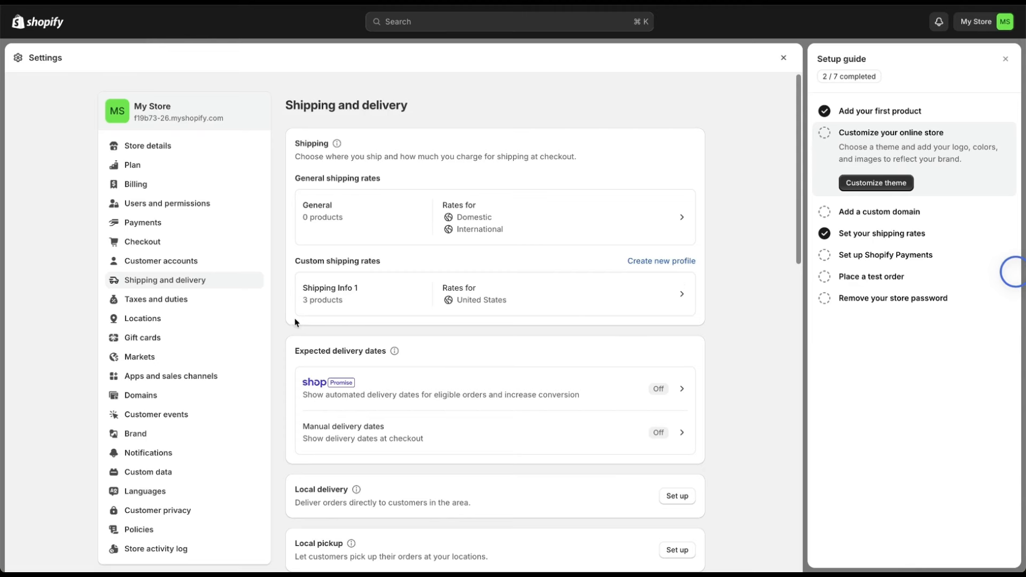
Move through Taxes and duties to the Payments settings page.
click(166, 306)
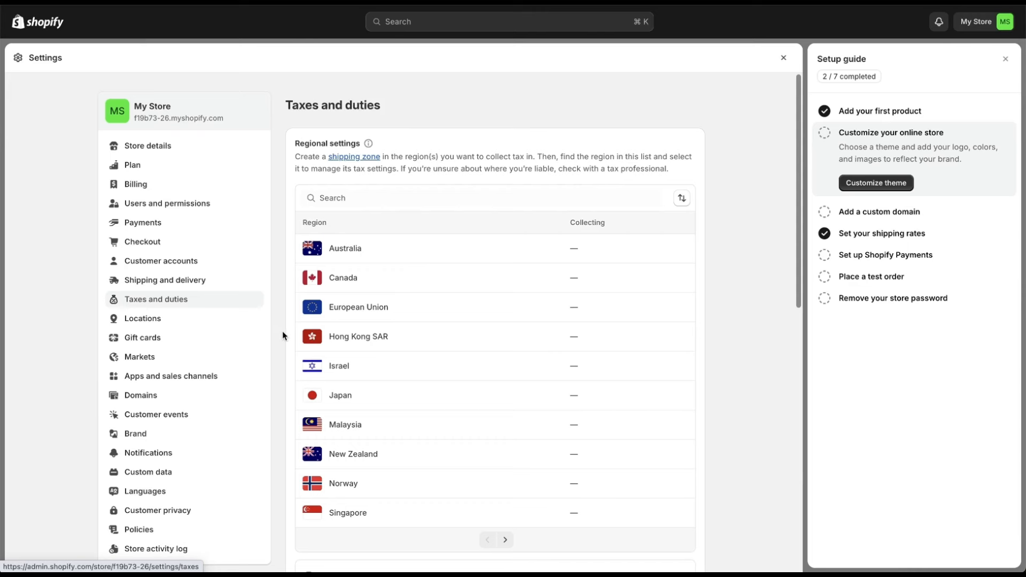
click(158, 227)
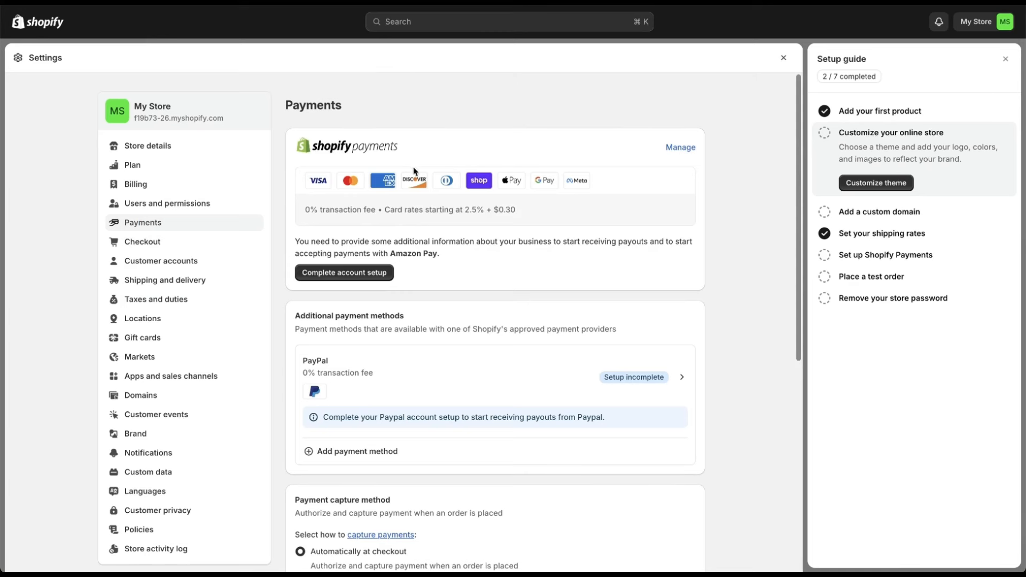
click(438, 269)
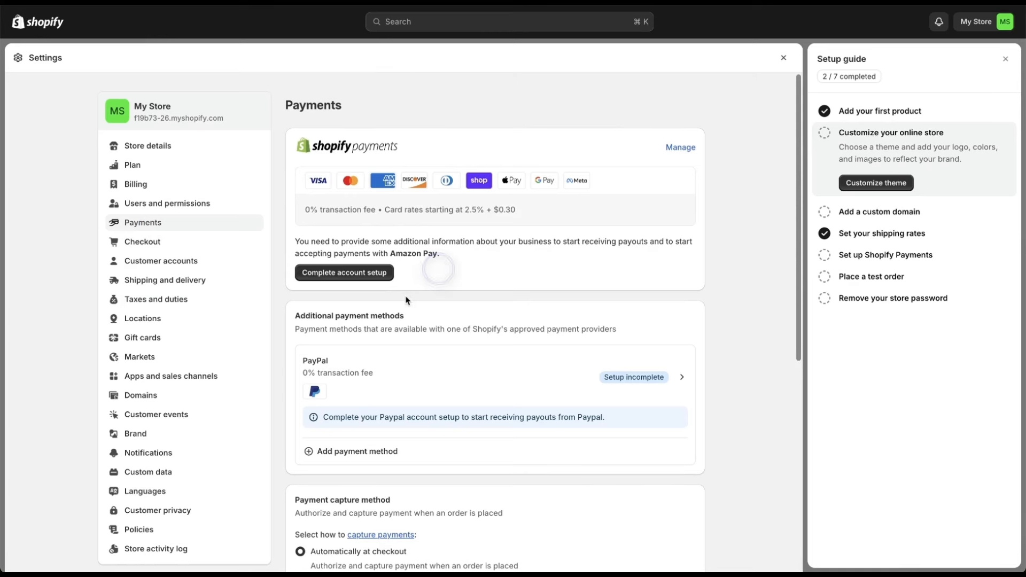
Begin the Shopify Payments setup with Individual/sole proprietor as the business type.
click(353, 273)
click(667, 357)
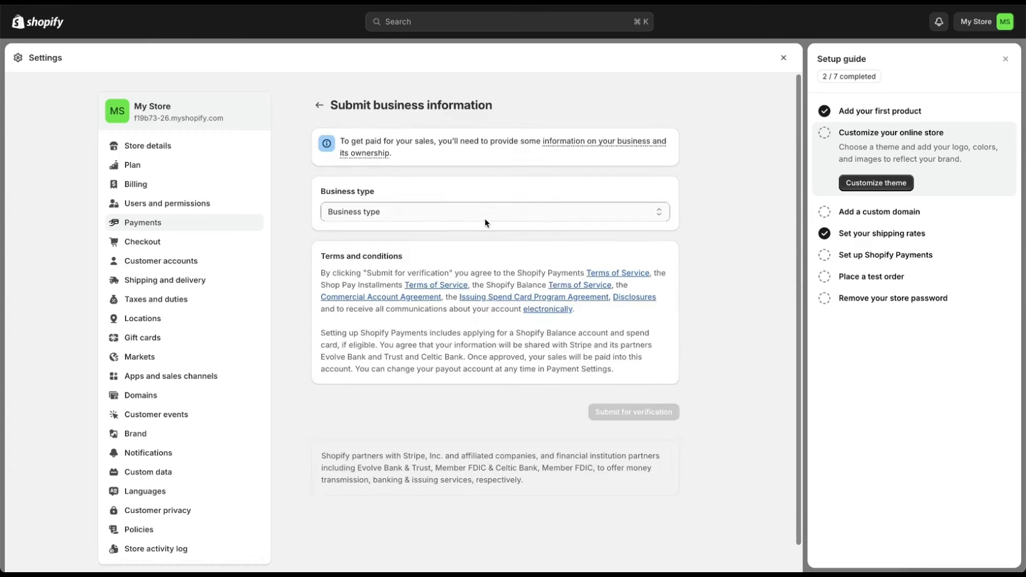
click(411, 219)
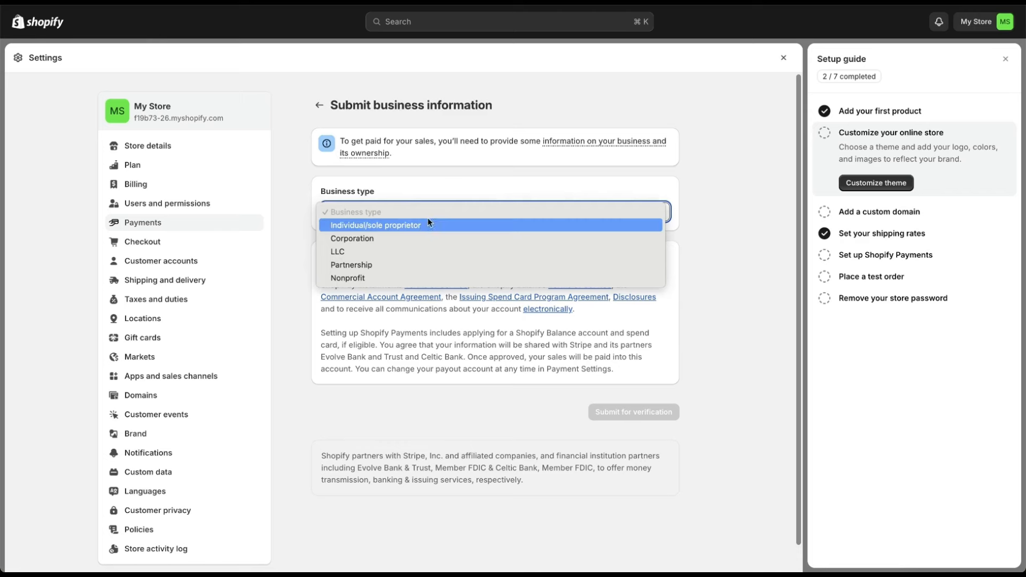
click(422, 226)
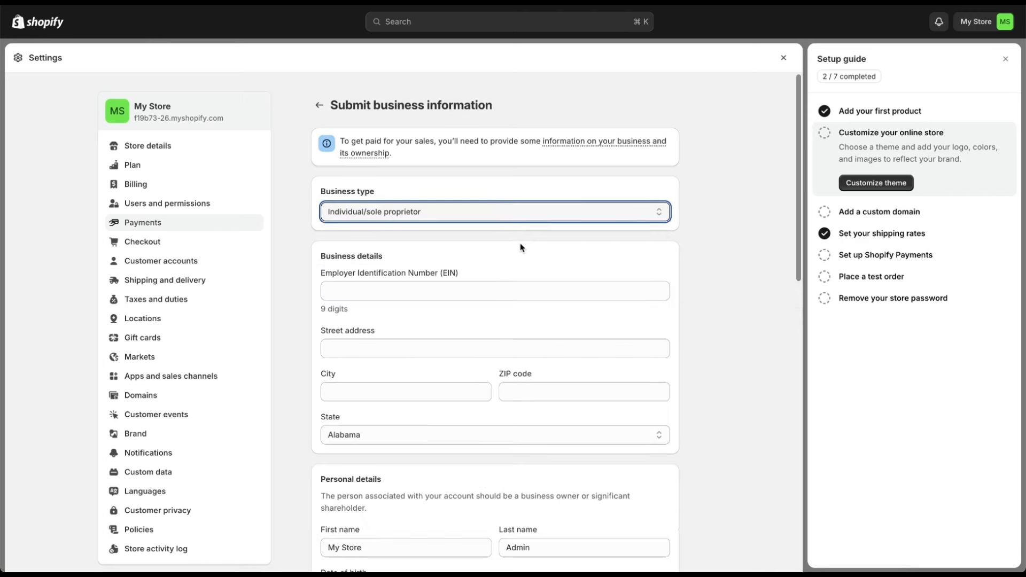
Work through the business details form, leaving the industry unselected.
scroll(390, 199, down, 2)
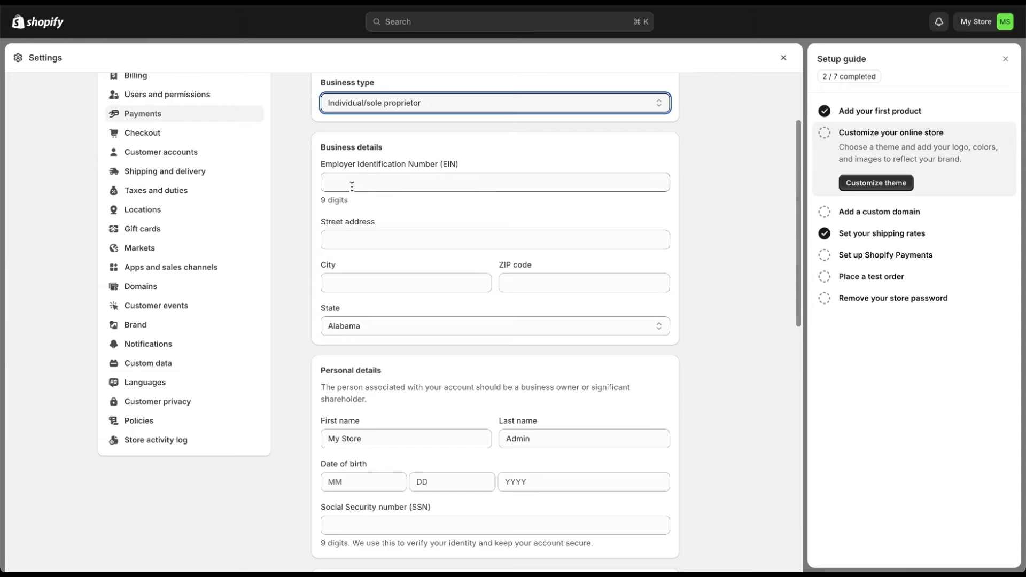
drag(459, 161, 321, 162)
drag(375, 219, 321, 218)
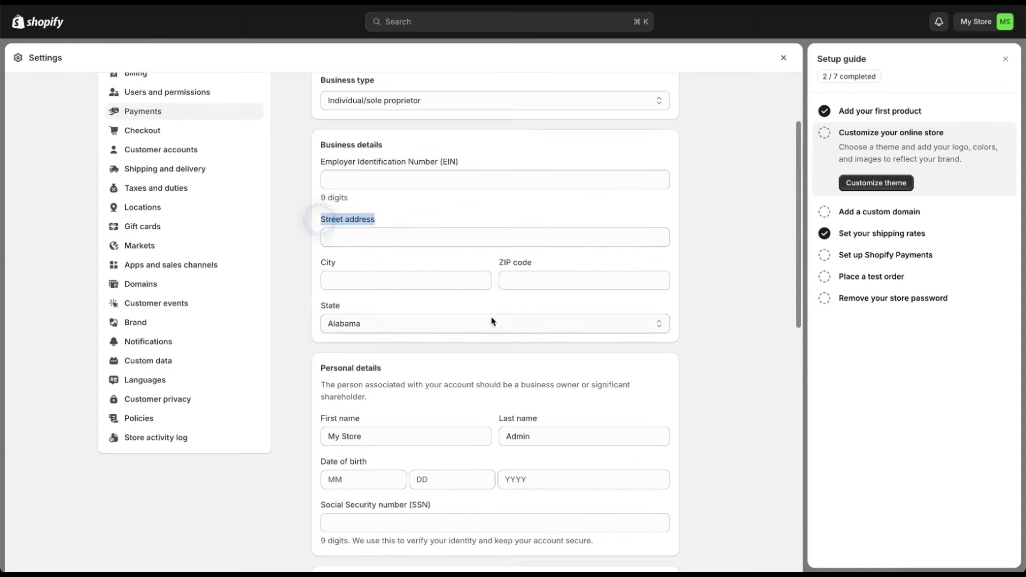
scroll(407, 209, down, 4)
drag(381, 184, 321, 184)
click(323, 183)
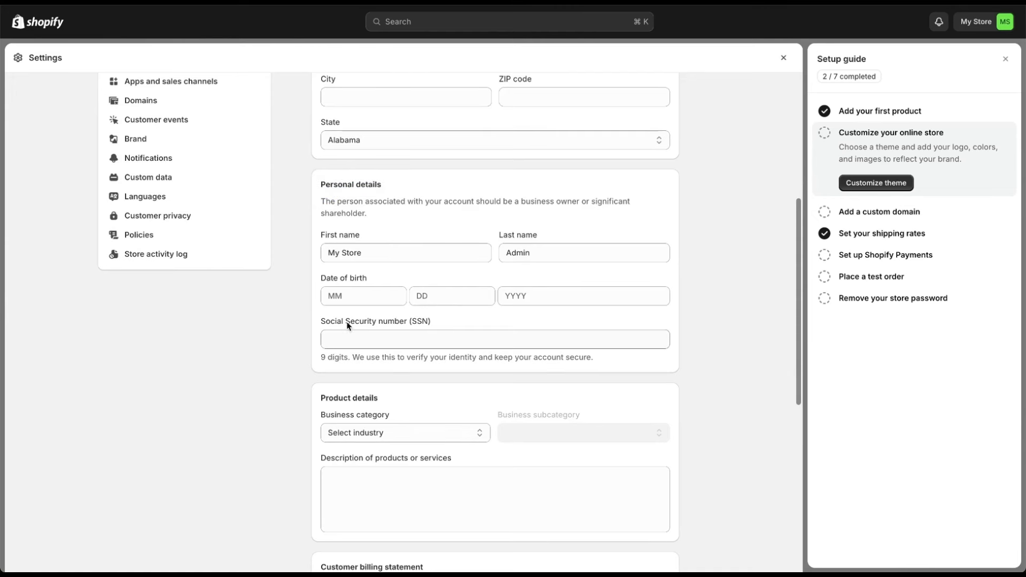
scroll(375, 325, down, 3)
click(345, 280)
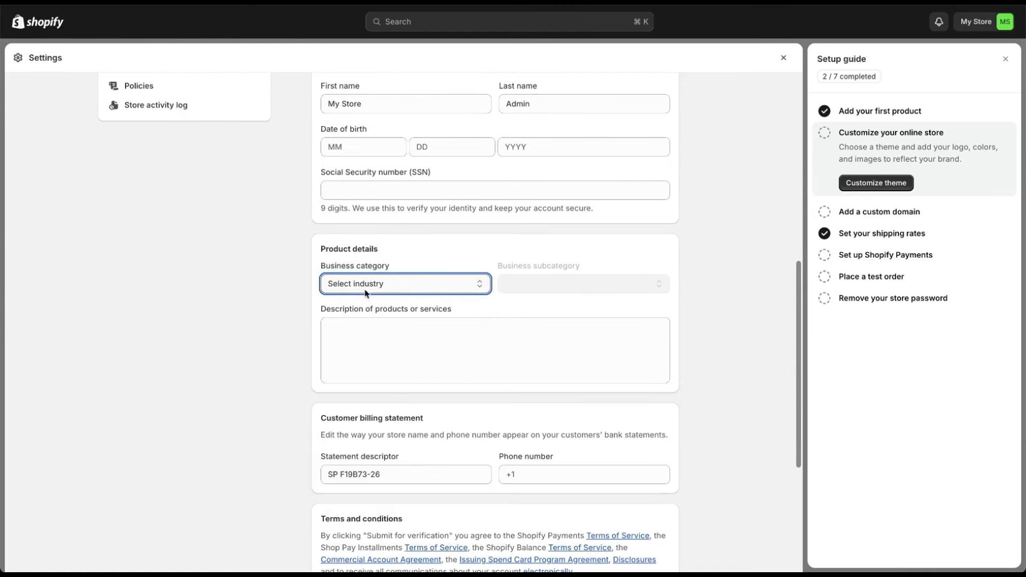
click(365, 284)
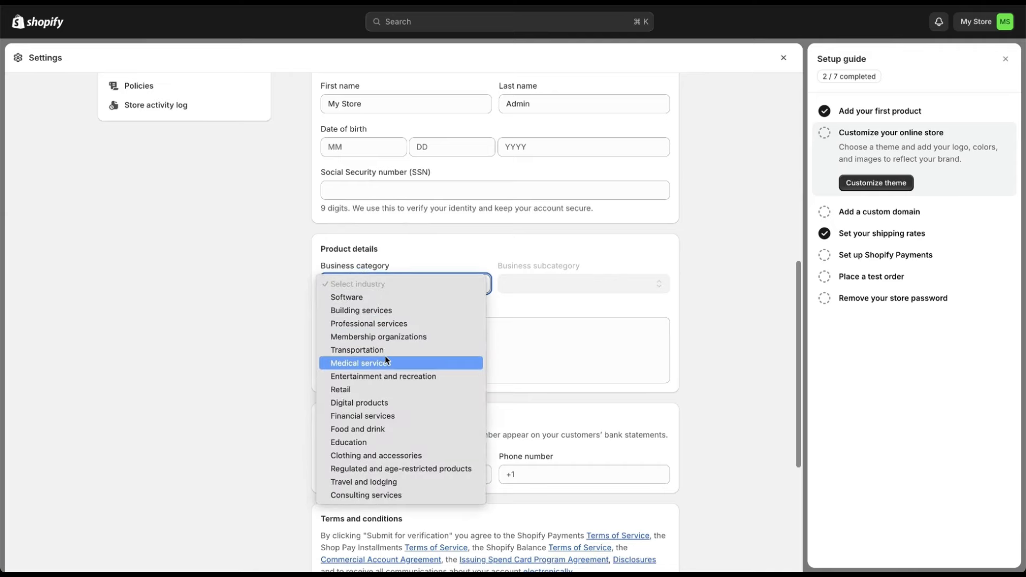
key(Escape)
scroll(735, 340, down, 5)
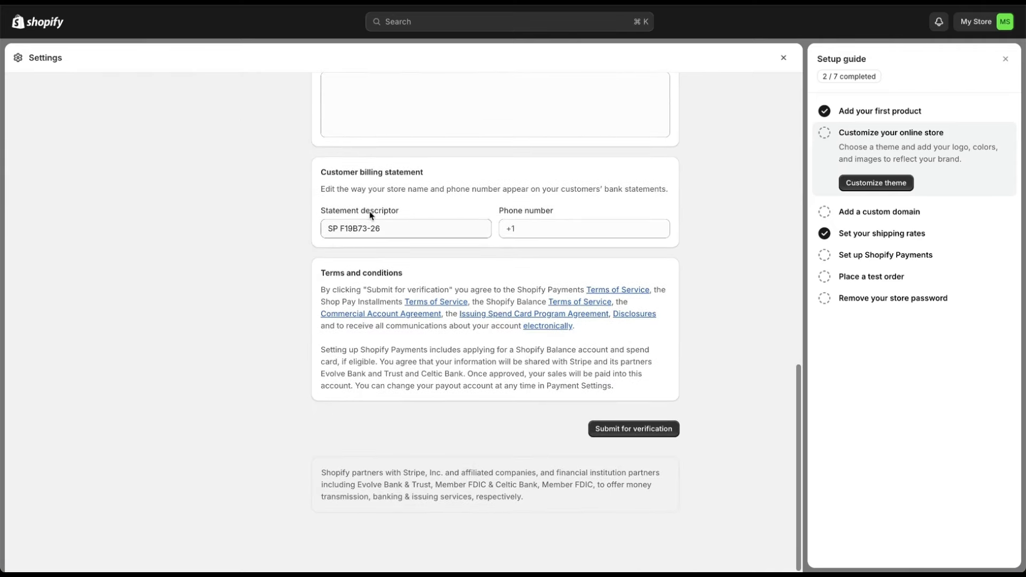
Change the statement descriptor to 'D Kumo Store', then go to Domains settings.
click(386, 228)
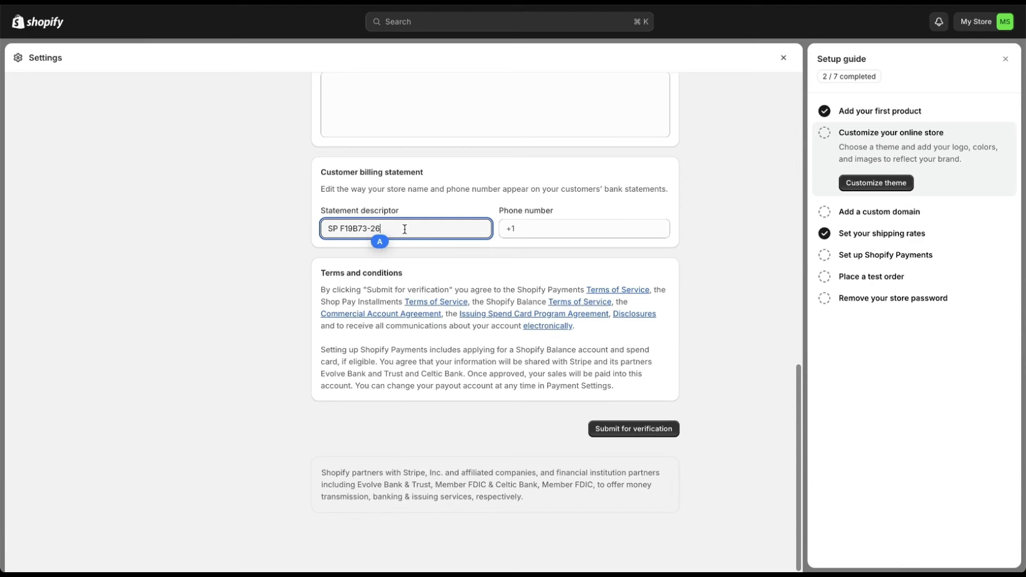
key(BackSpace)
key(BackSpace)
key(BackSpace)
key(BackSpace)
key(BackSpace)
key(BackSpace)
key(BackSpace)
key(BackSpace)
key(BackSpace)
key(BackSpace)
key(BackSpace)
key(BackSpace)
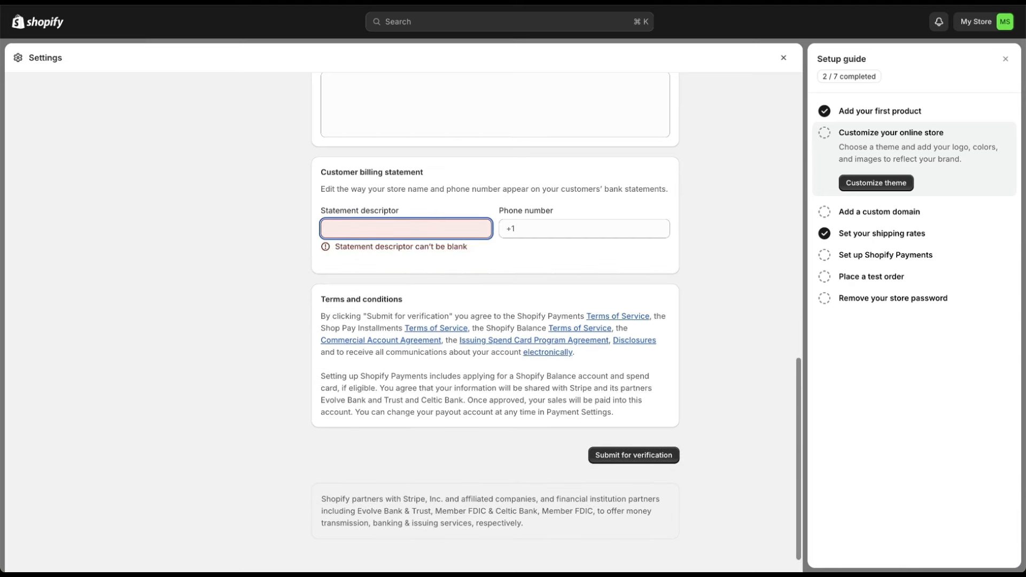
text(D Kumo Store)
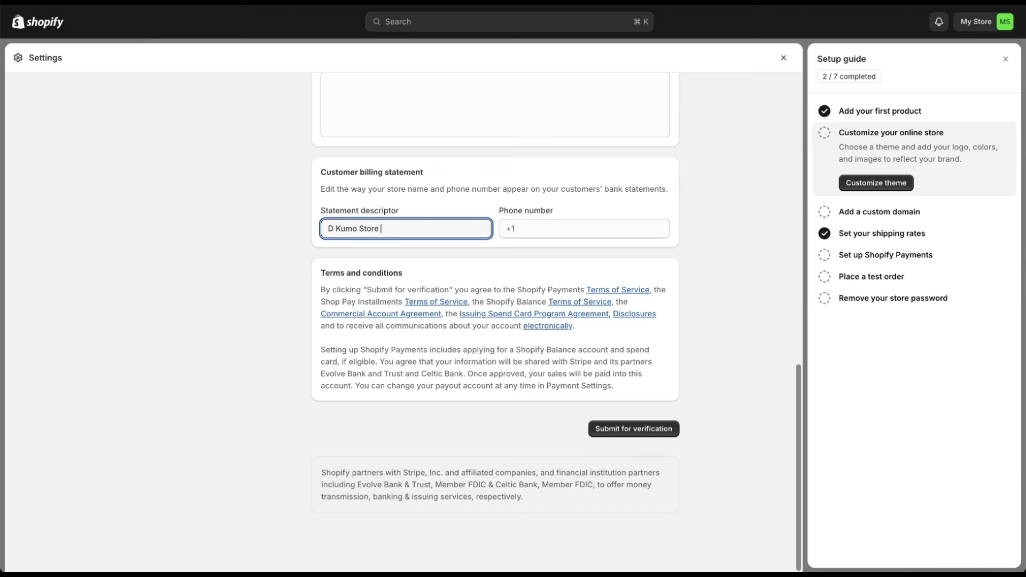
click(545, 227)
click(435, 229)
click(584, 228)
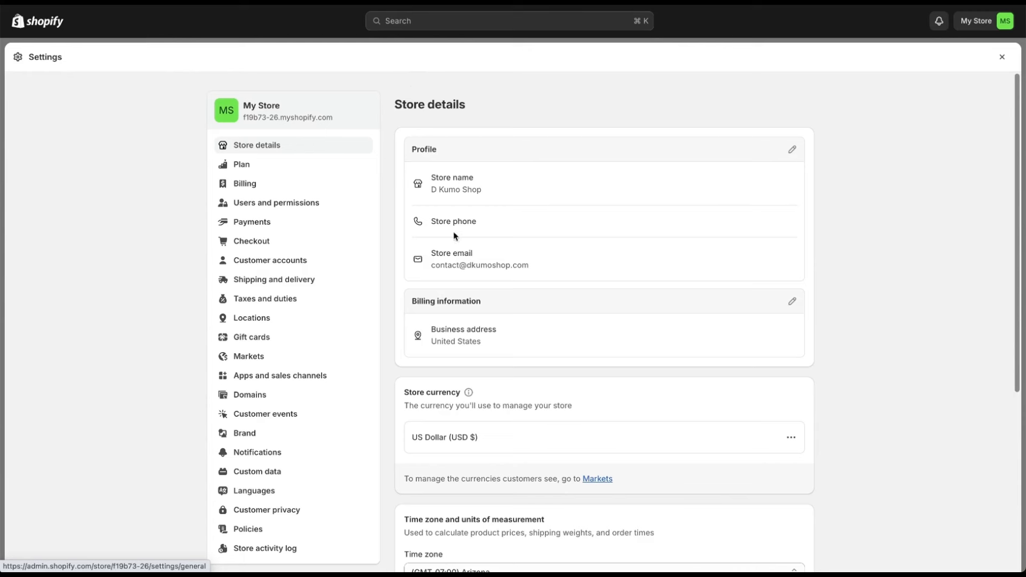
click(276, 396)
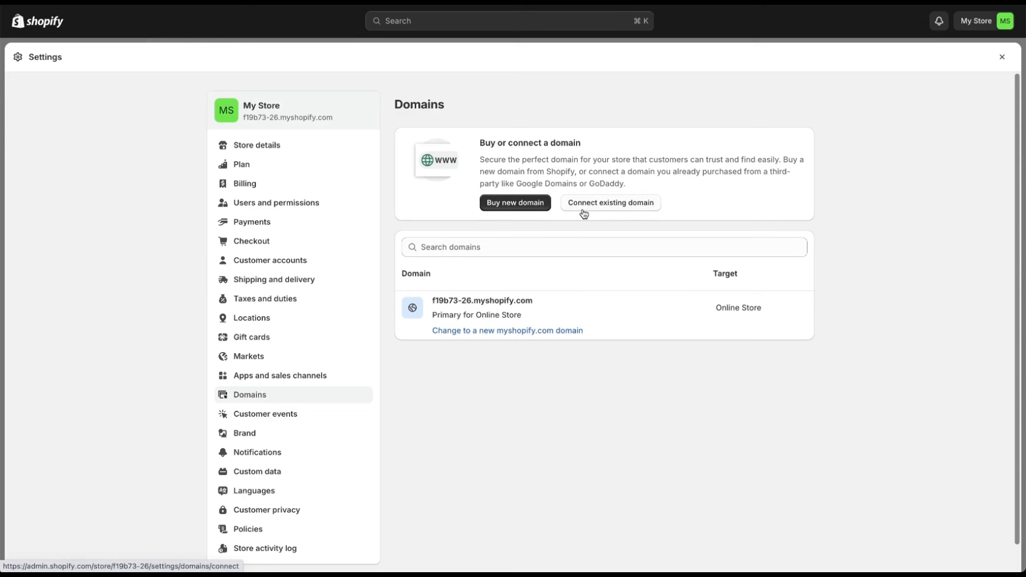
Search for 'dkumostore' under Buy new domain.
click(515, 206)
click(483, 183)
text(d)
key(BackSpace)
text(dkumostore)
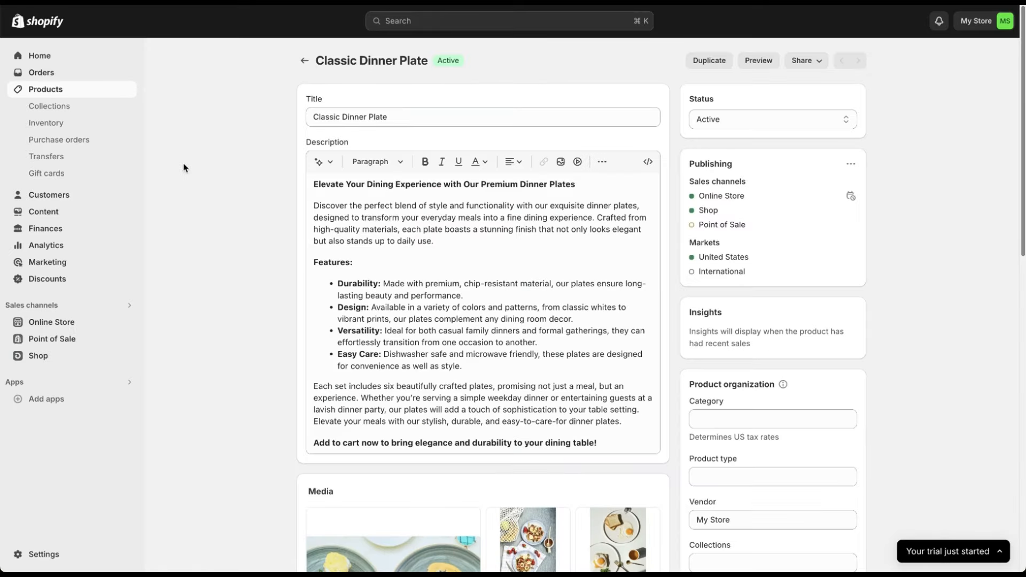
Browse the Online Store Themes page down to the popular free themes.
click(79, 328)
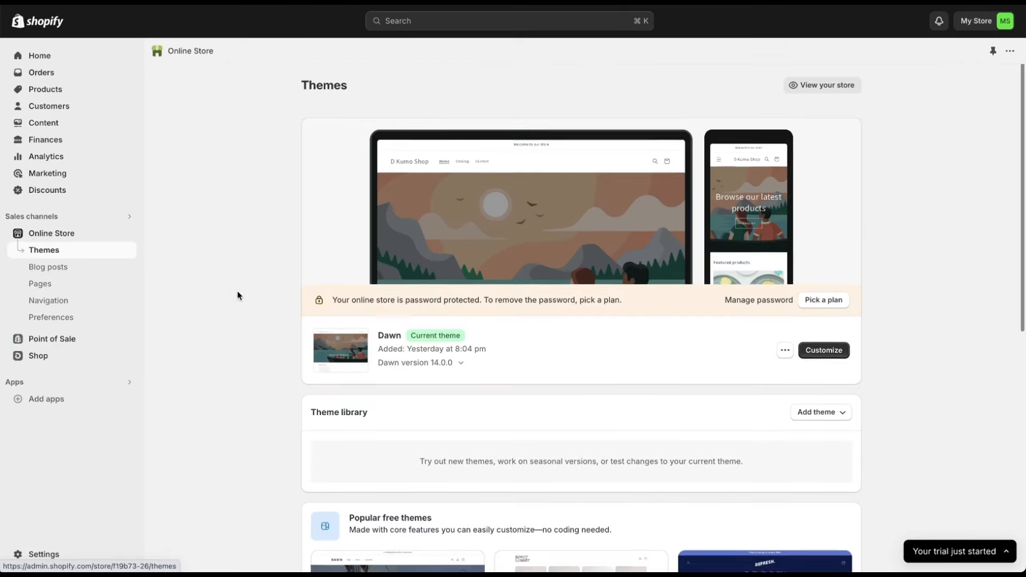
scroll(237, 295, down, 5)
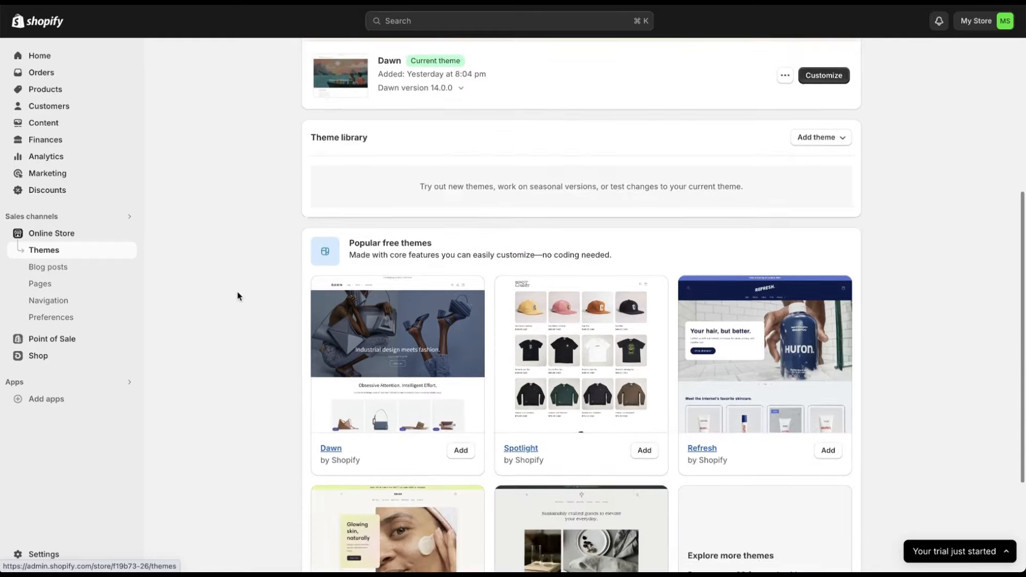
scroll(241, 261, down, 2)
scroll(245, 231, up, 5)
scroll(245, 232, down, 5)
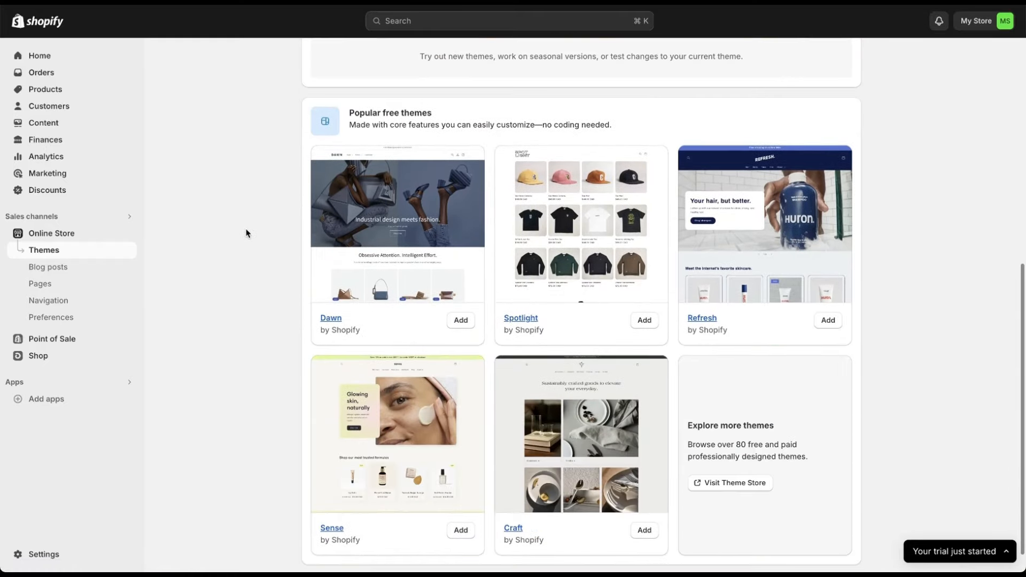
scroll(231, 248, up, 1)
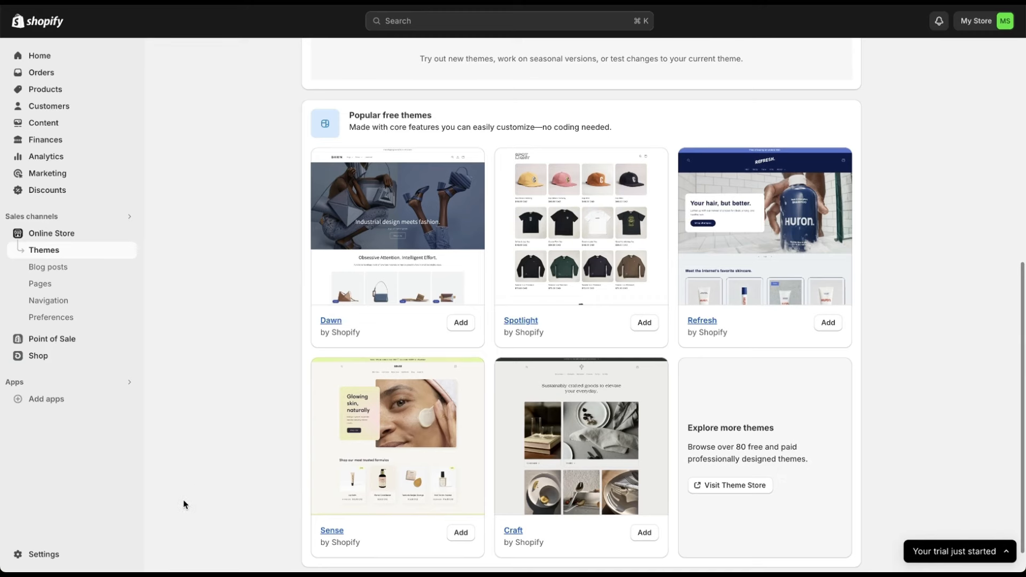
Bring up the available plans from Settings > Plan.
click(51, 558)
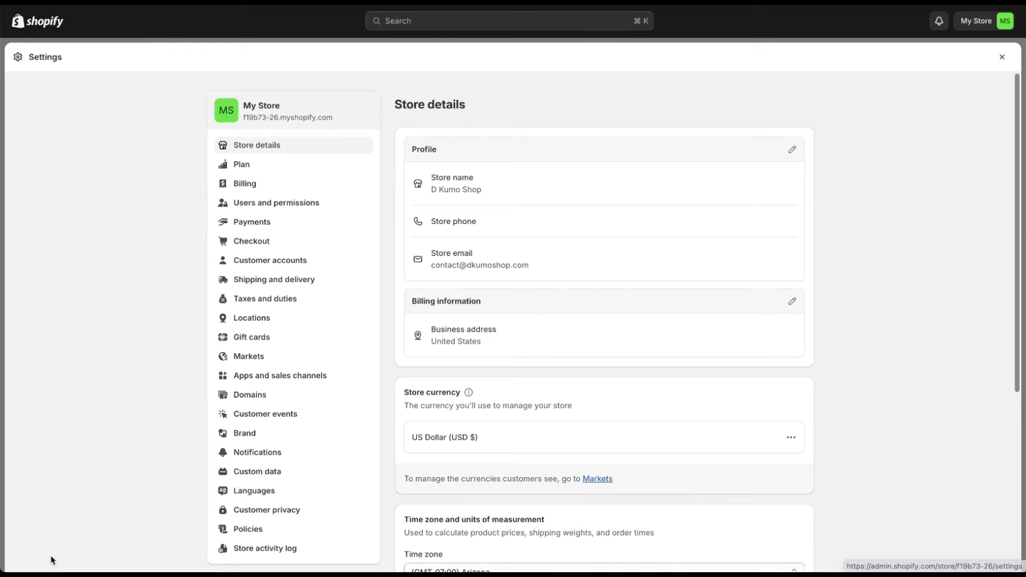
click(248, 166)
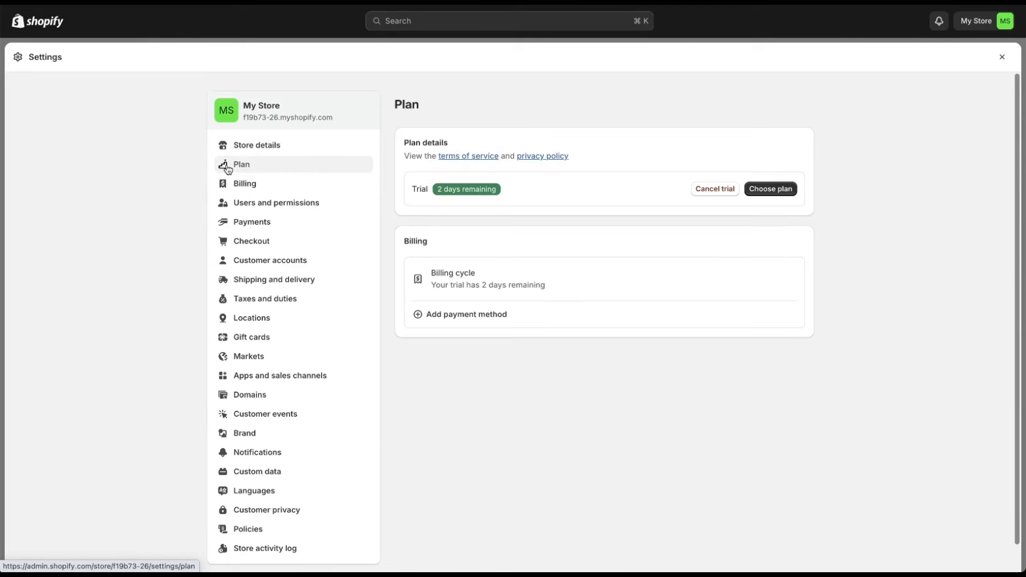
click(767, 189)
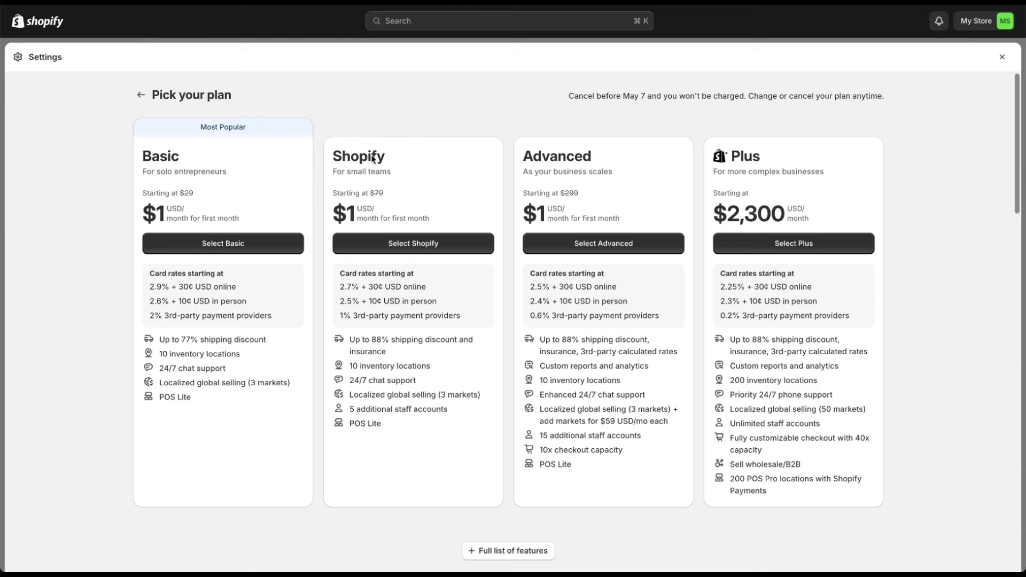
Highlight the Shopify plan's 2.7% and Advanced plan's 2.5% online card rates.
click(340, 292)
drag(341, 292, 345, 290)
click(532, 295)
drag(532, 294, 541, 293)
Select Basic, try yearly billing, then return to monthly at $39.00.
click(215, 245)
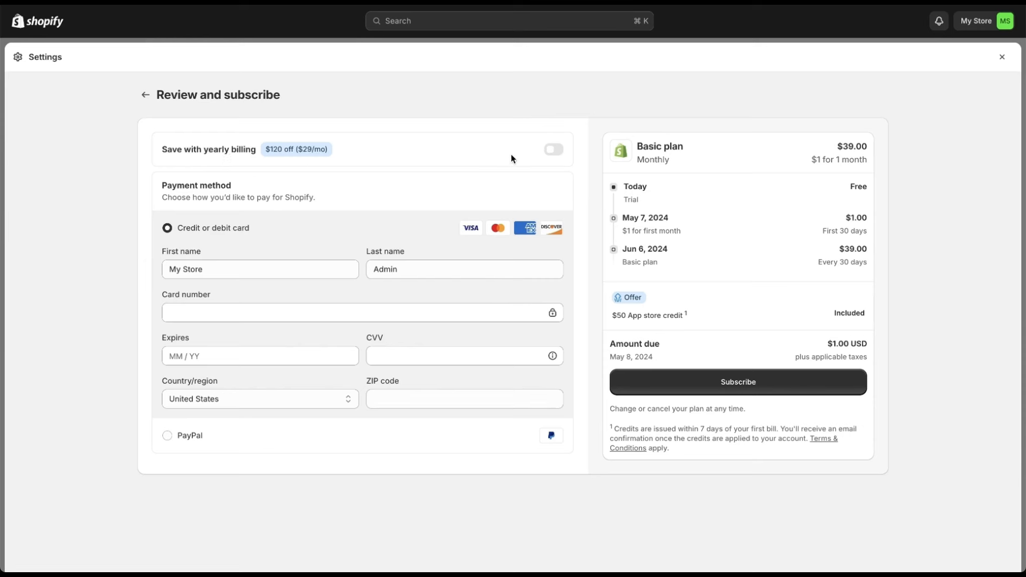
click(554, 150)
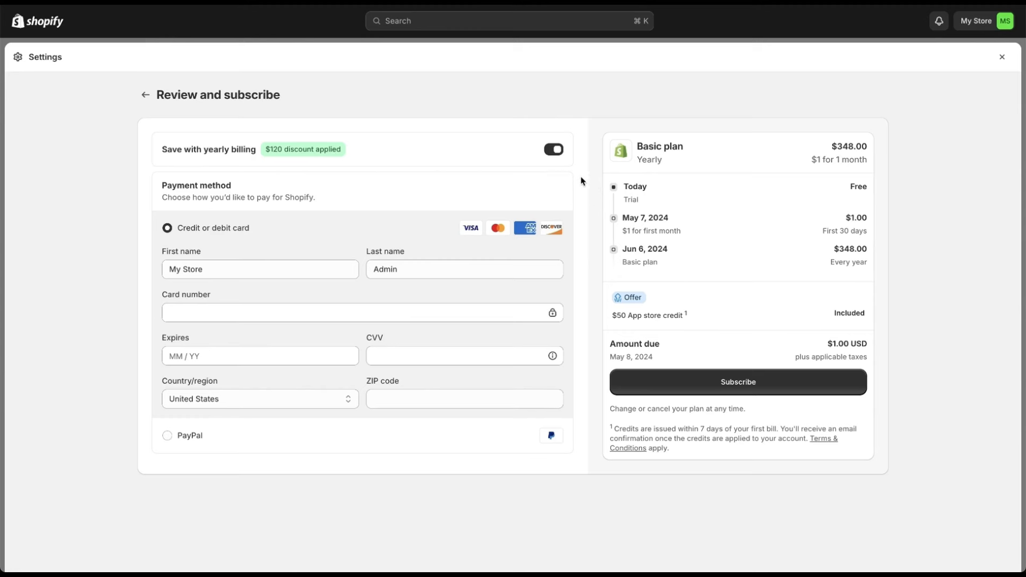
click(556, 152)
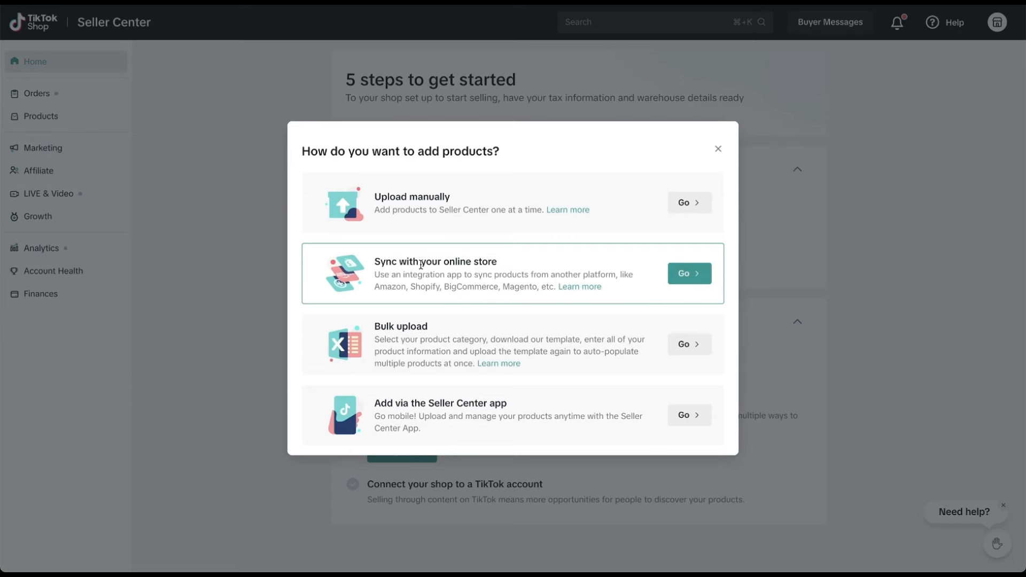
Choose Sync with your online store and dismiss the installed apps tip.
click(682, 274)
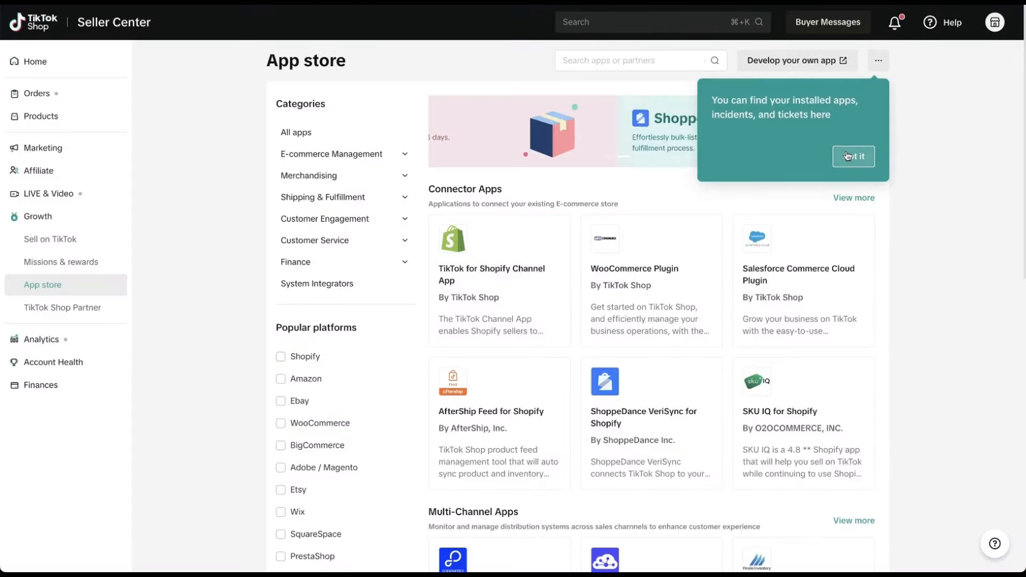
click(853, 156)
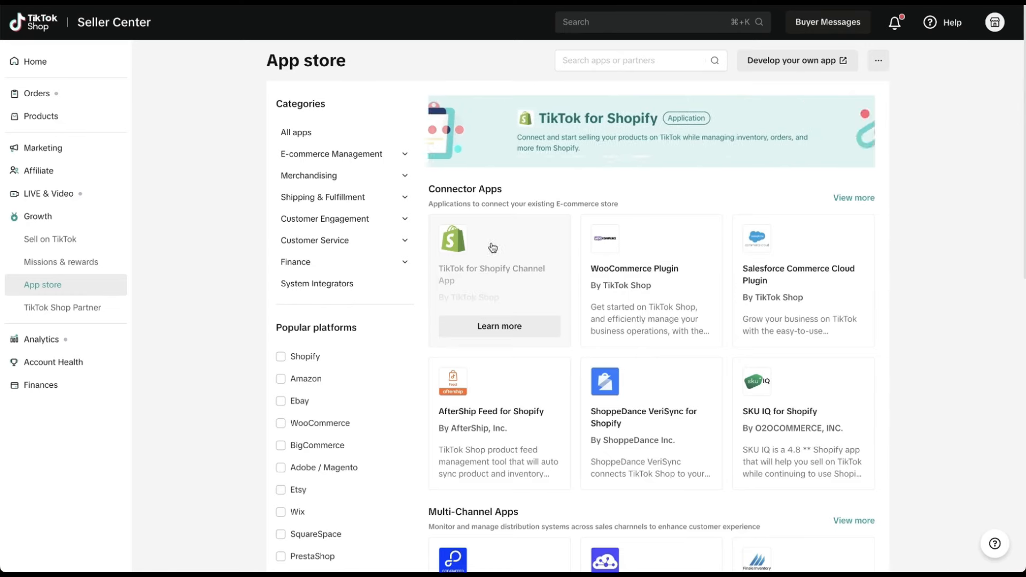
Go to the TikTok for Shopify App Store listing and start installing it.
click(503, 289)
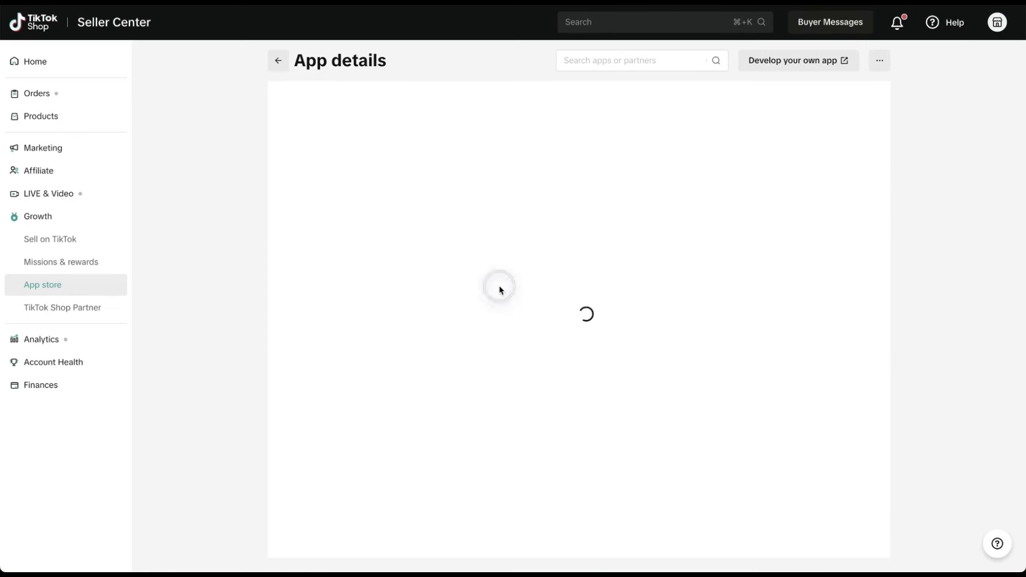
click(826, 119)
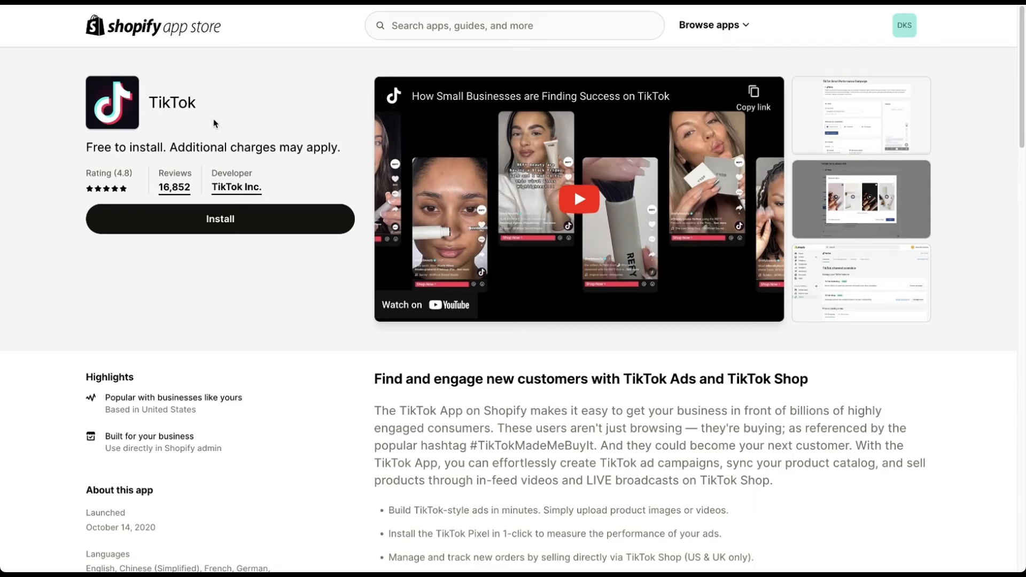
click(240, 227)
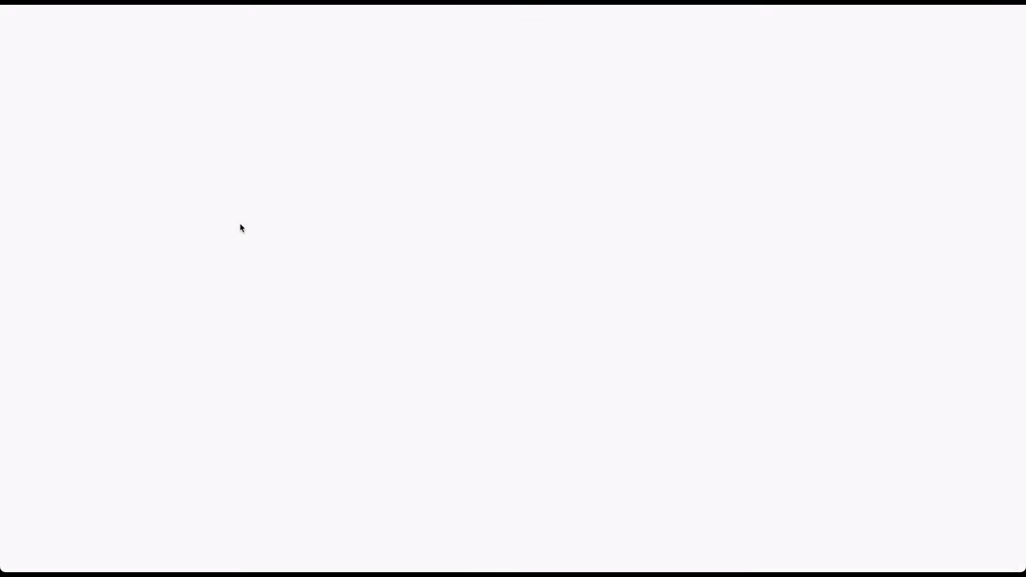
Confirm the TikTok channel installation and begin TikTok Shop setup.
click(735, 286)
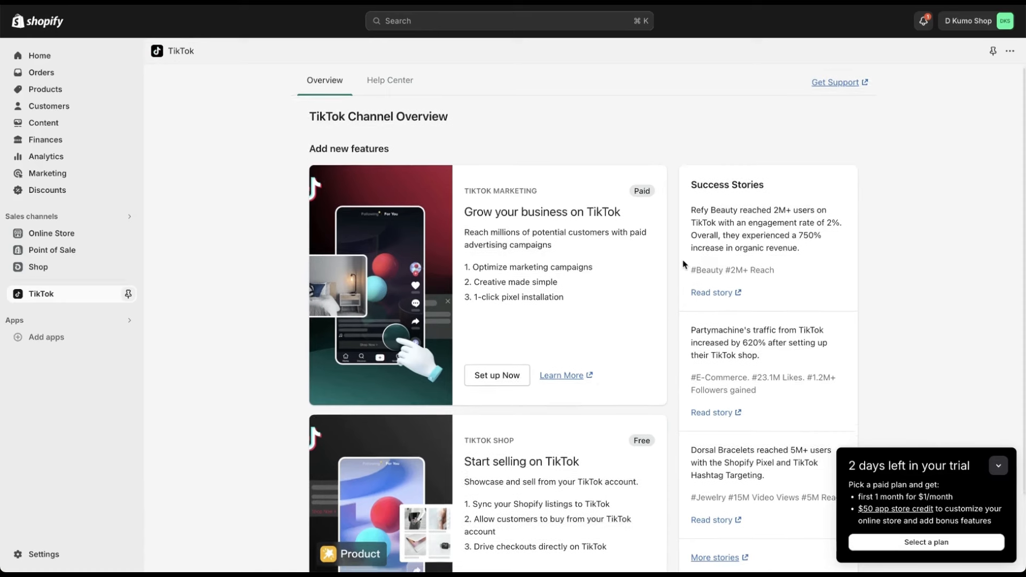
scroll(683, 264, down, 3)
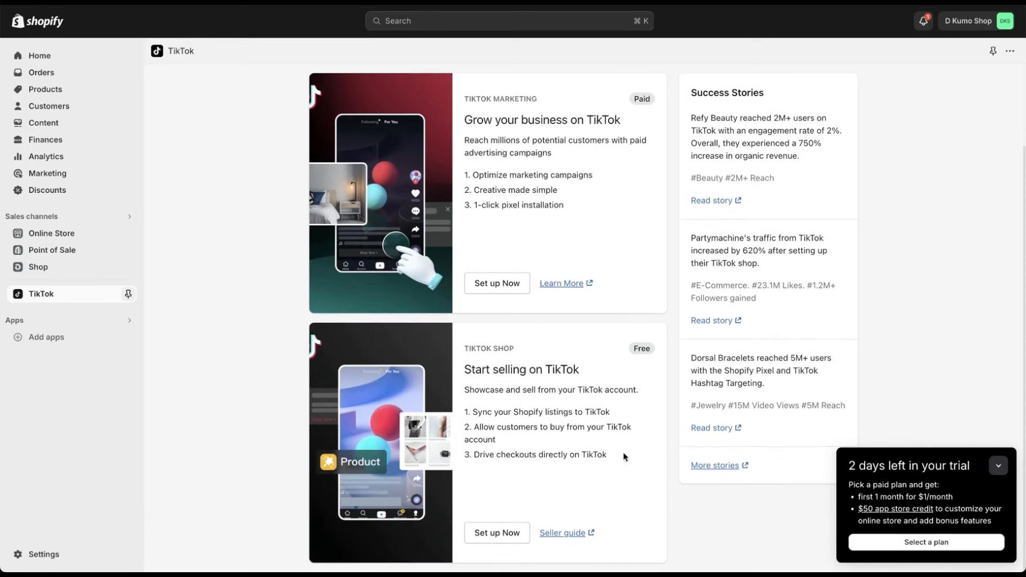
click(487, 534)
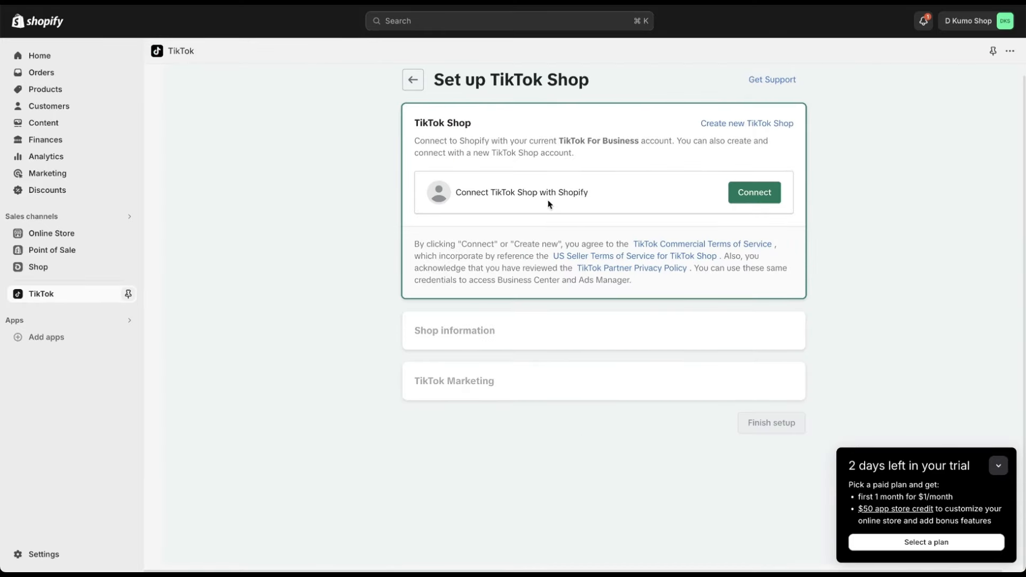
Start linking a TikTok Shop account and log in with the email option and account credentials.
click(753, 202)
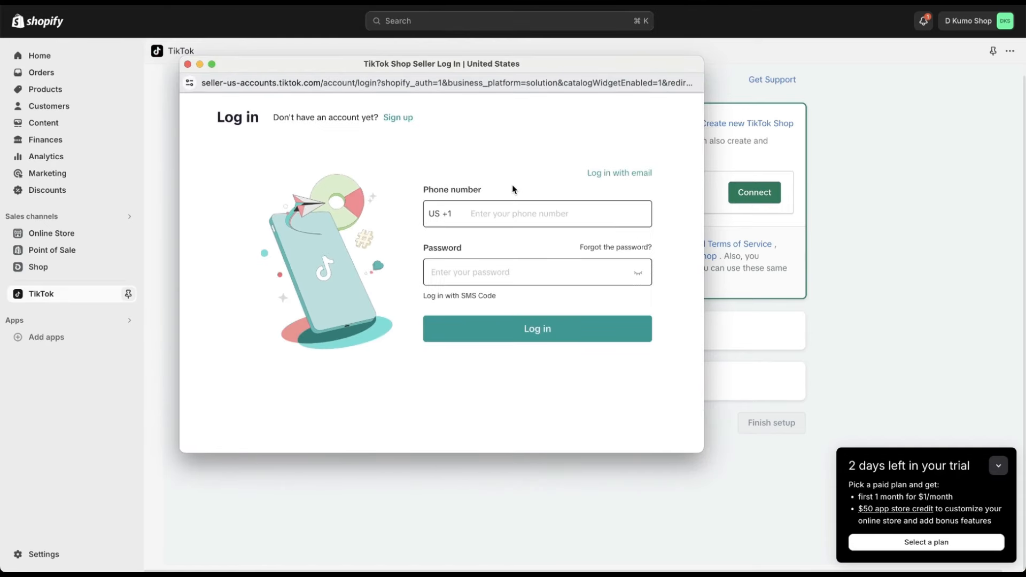
click(604, 173)
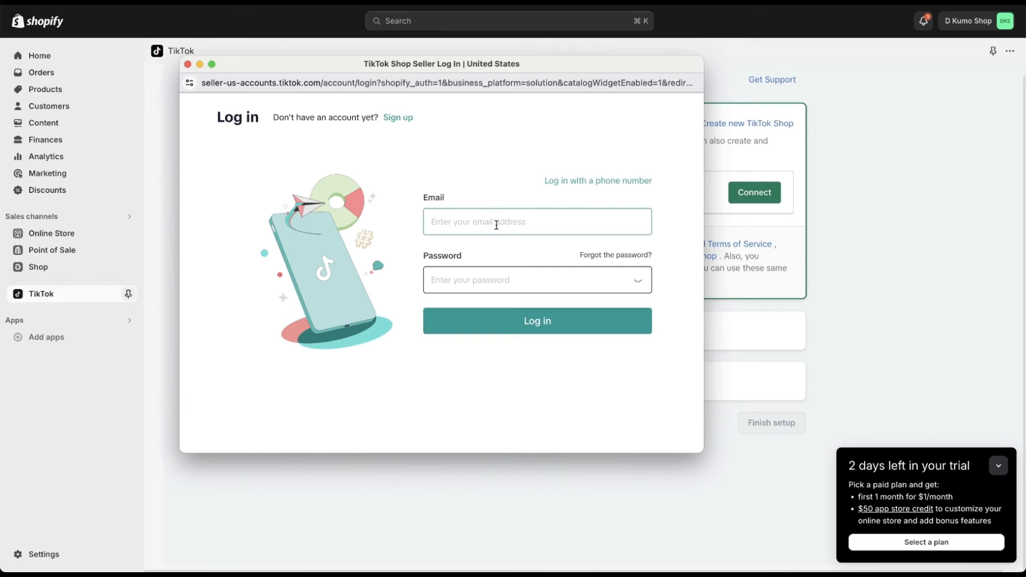
click(599, 325)
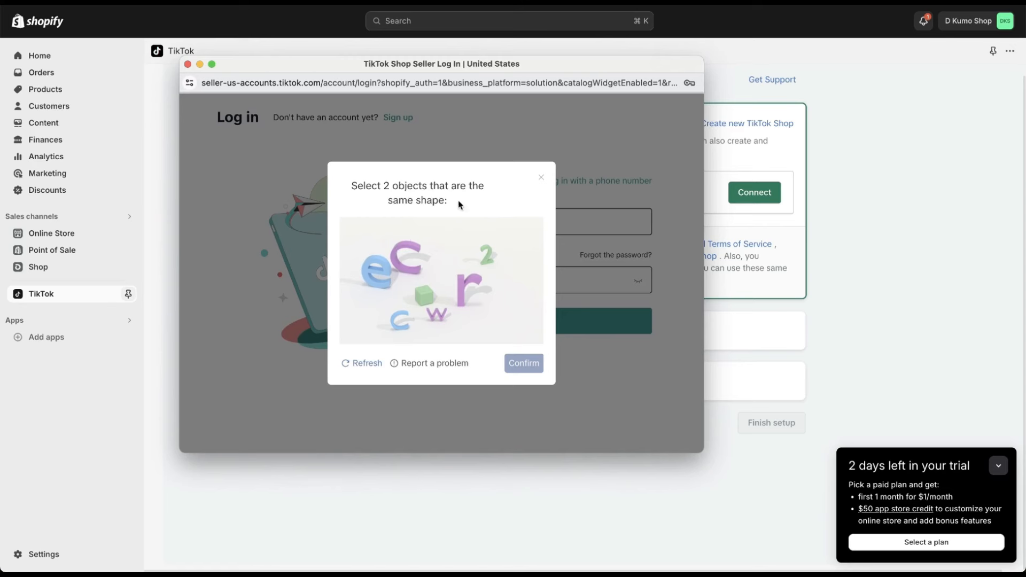
Solve the letter-shape captcha, then confirm and authorize connecting the existing TikTok Shop to Shopify.
click(402, 323)
click(414, 260)
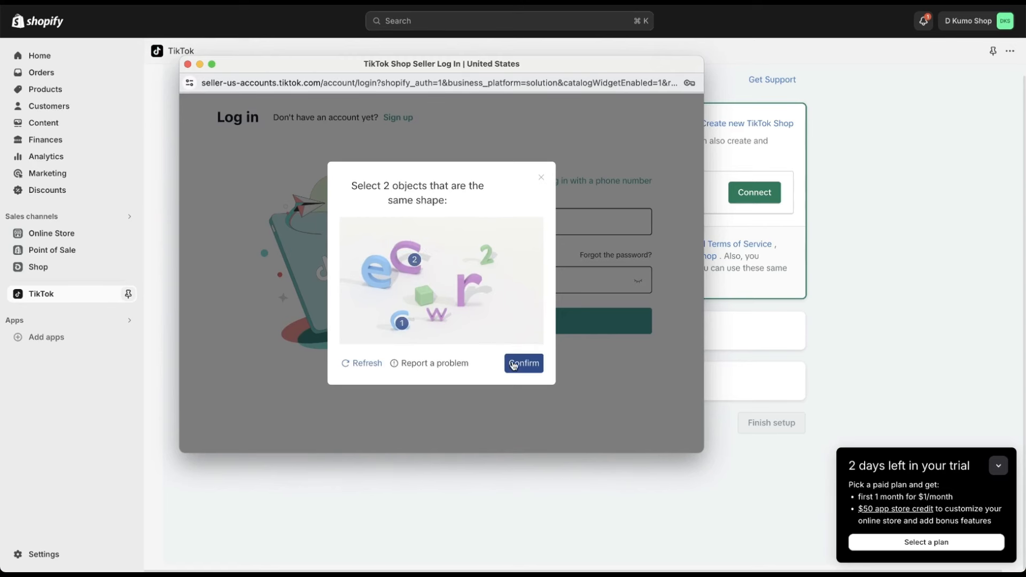
click(523, 363)
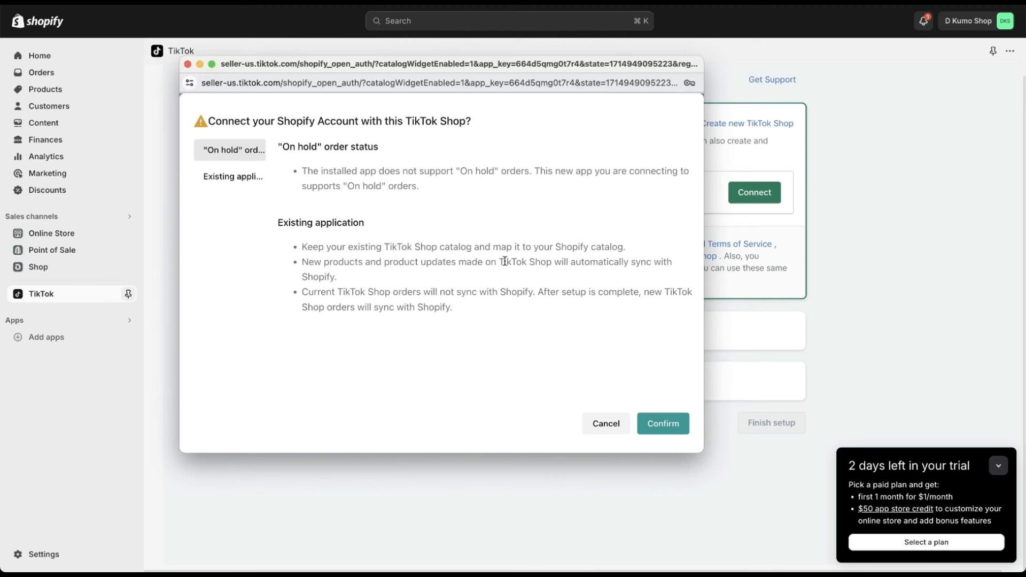
click(658, 418)
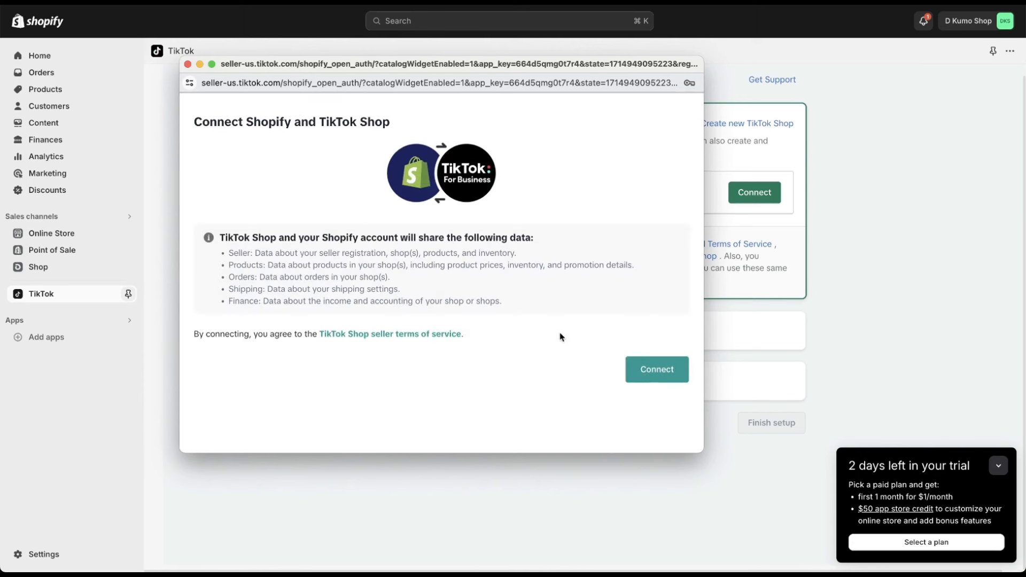
click(651, 372)
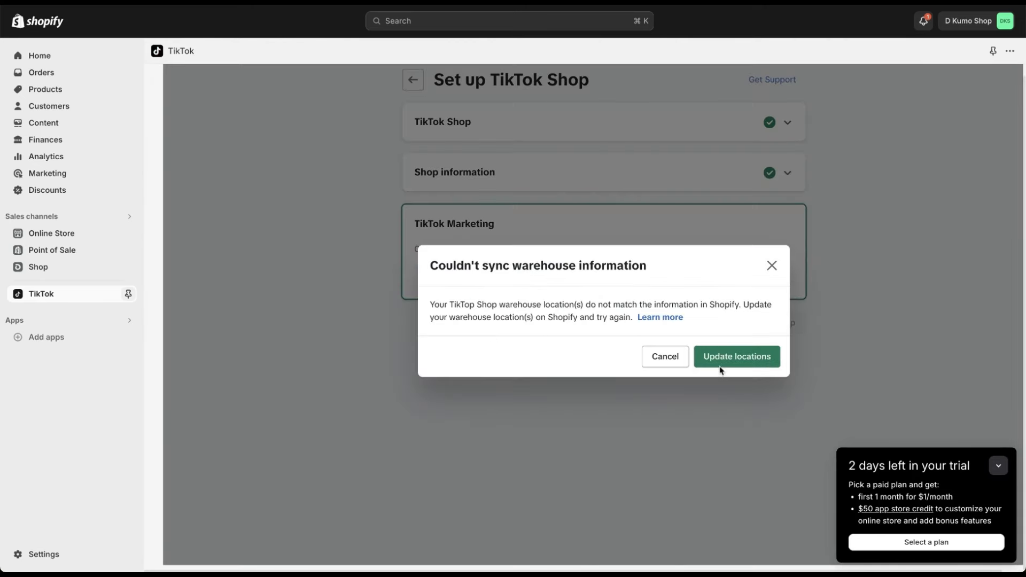
Fill in the shop location's address, city, state, ZIP and phone, and save it.
click(719, 360)
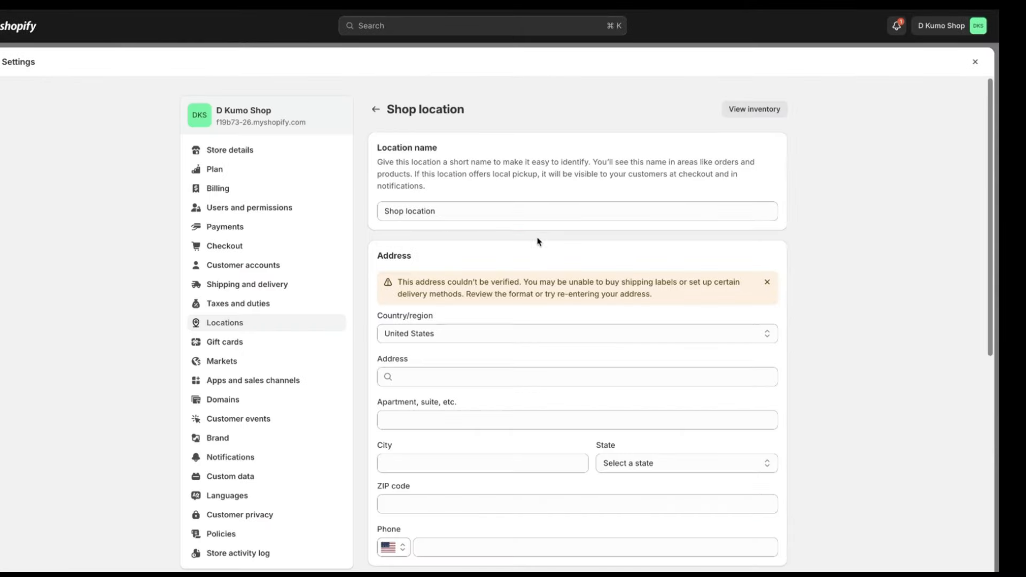
scroll(527, 315, down, 2)
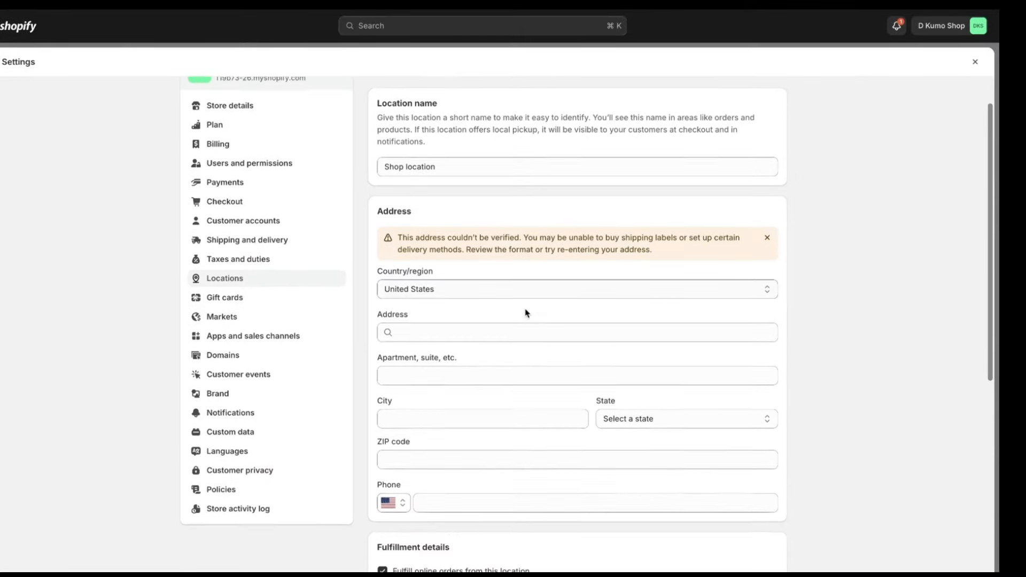
scroll(454, 326, down, 1)
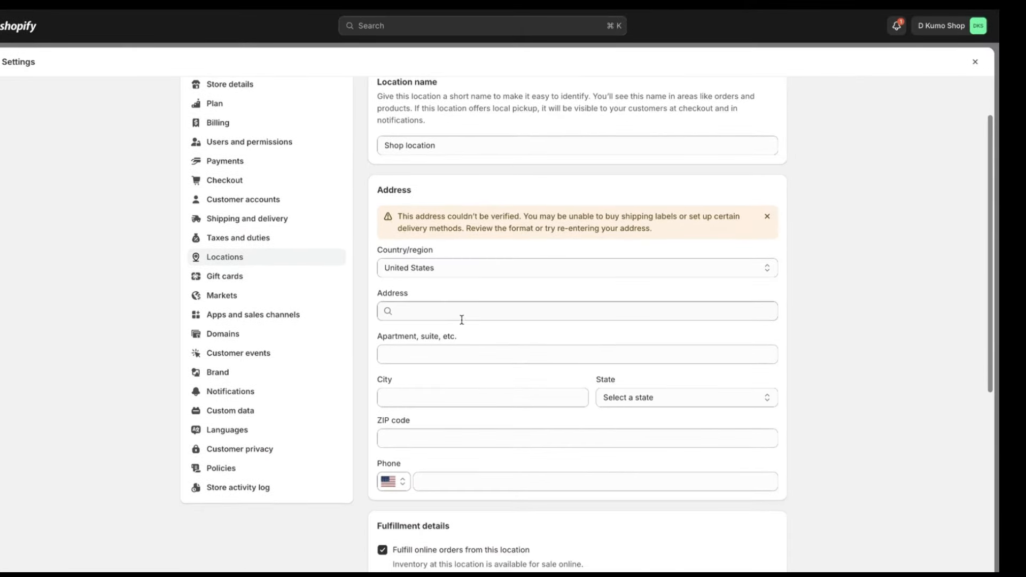
scroll(454, 299, down, 1)
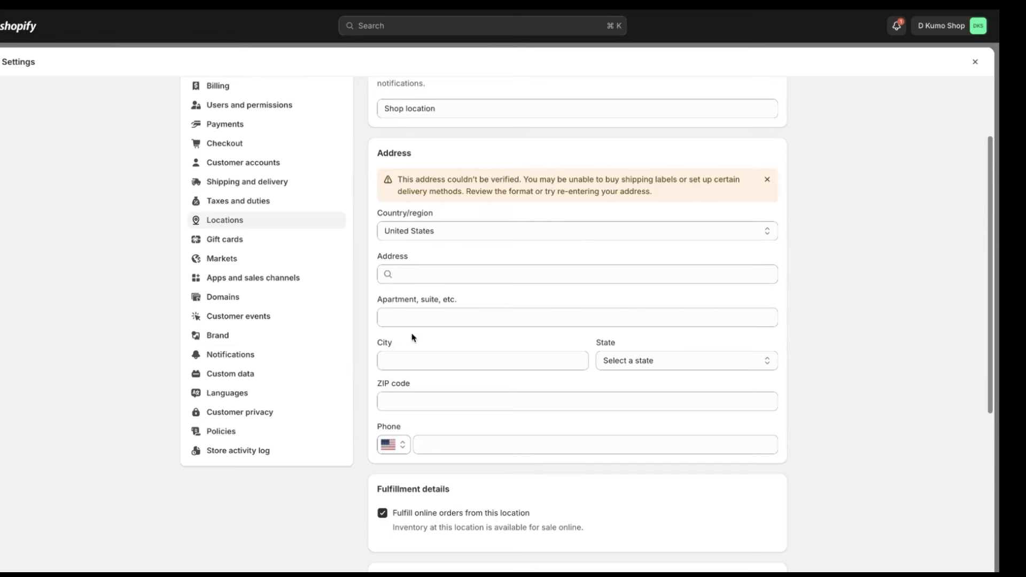
scroll(490, 454, down, 1)
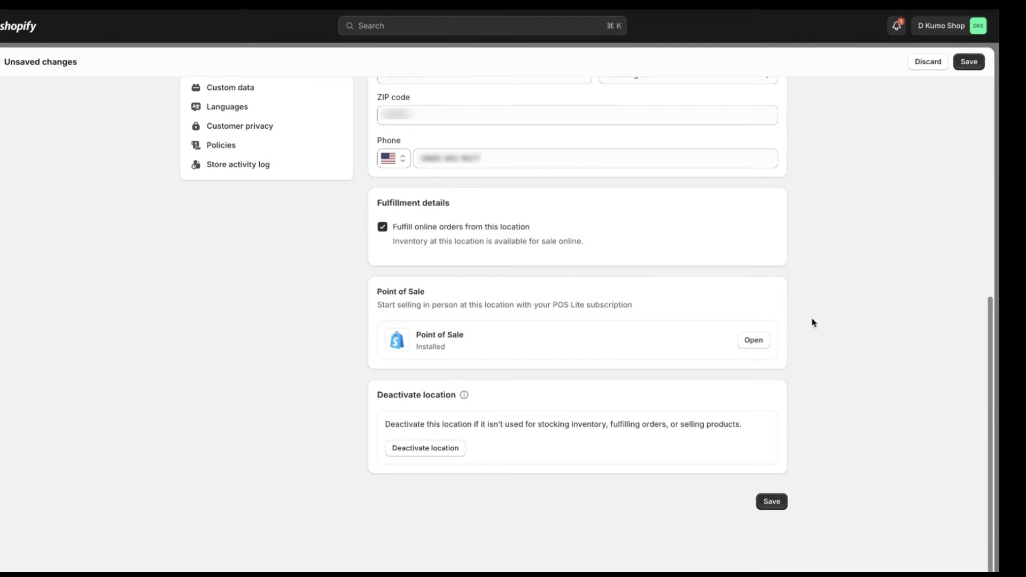
click(771, 501)
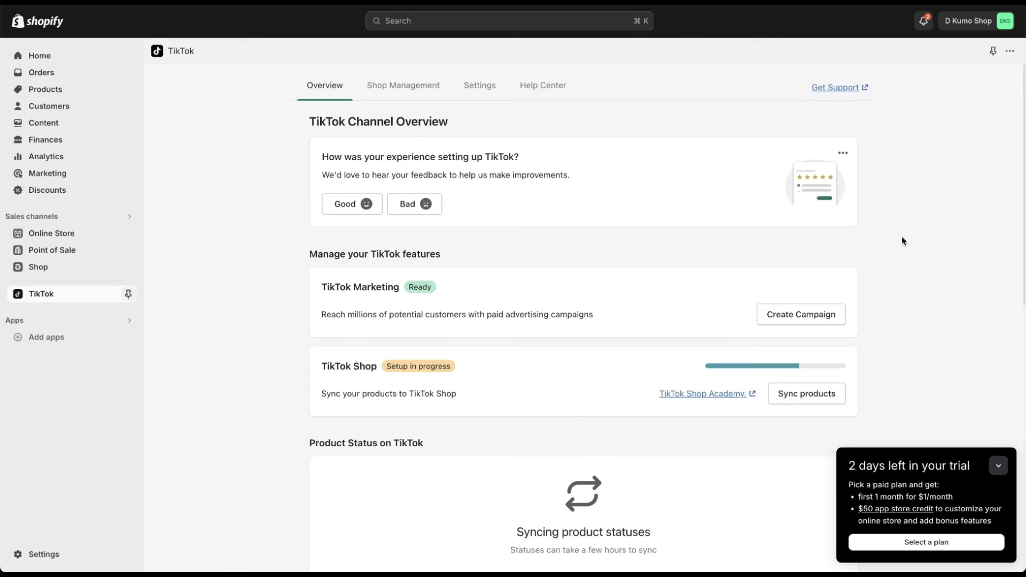
Set up product sync and import Classic Dinner Plate from the Shopify product list.
click(804, 397)
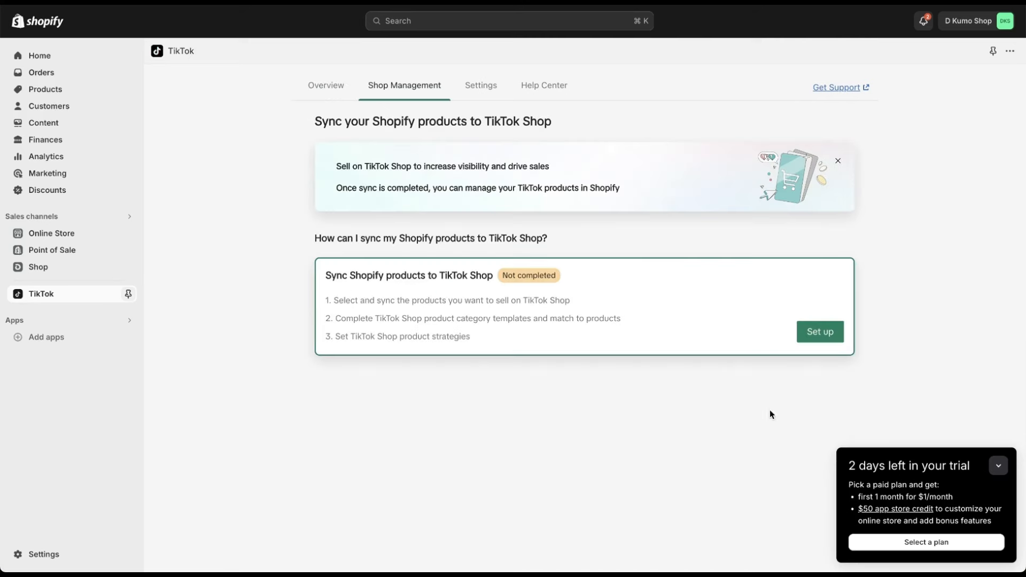
click(818, 334)
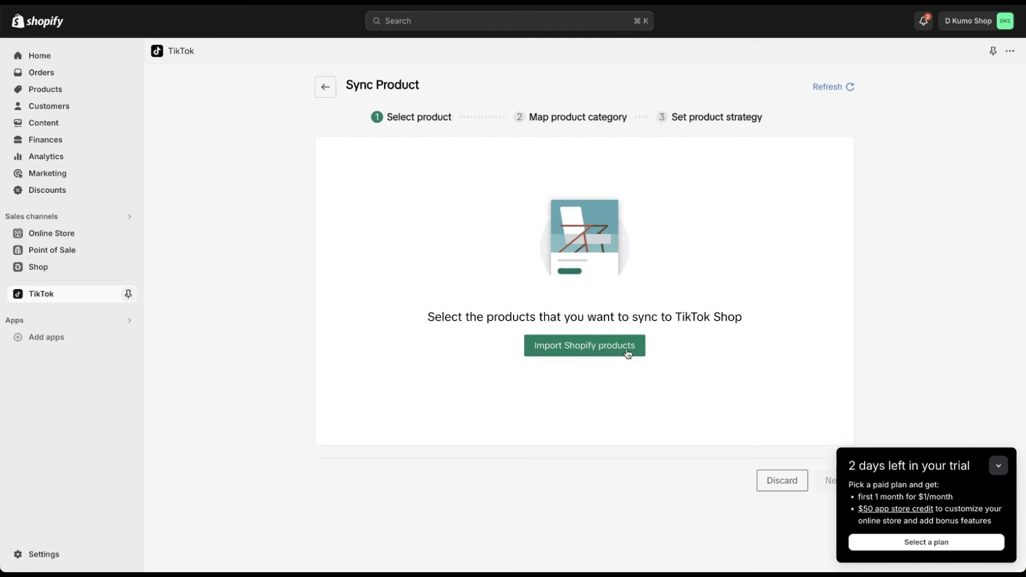
click(606, 348)
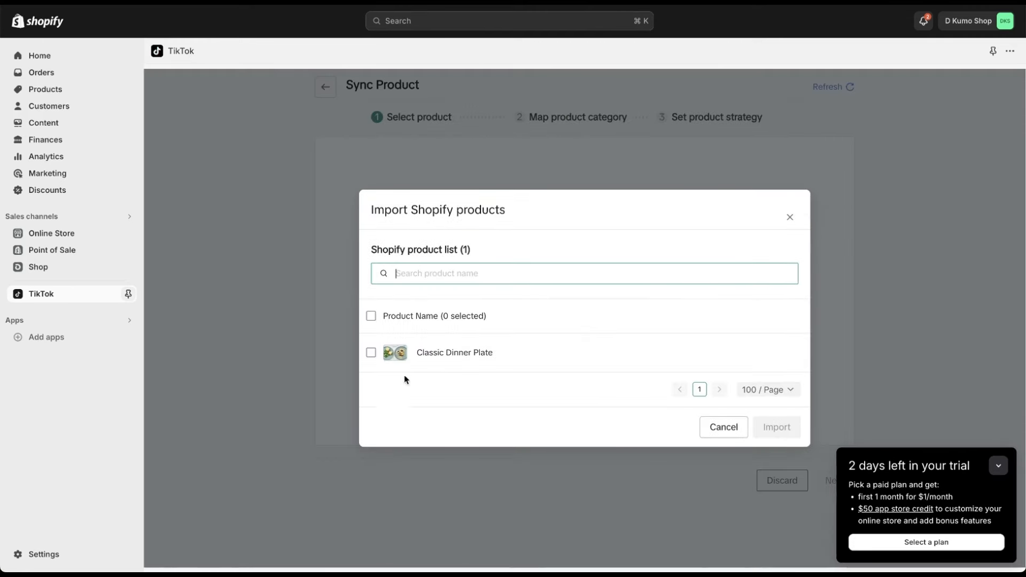
click(370, 353)
click(781, 433)
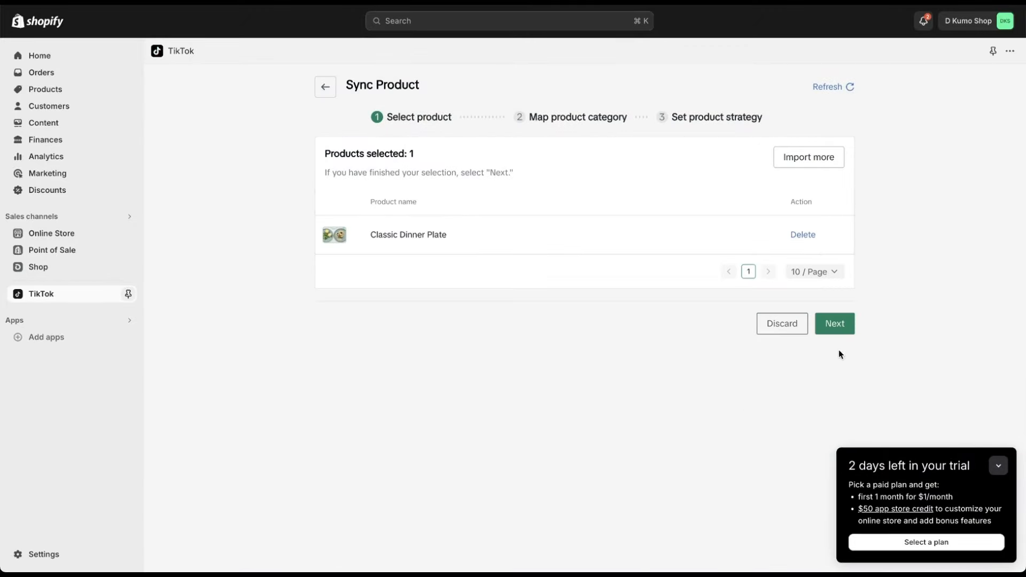
click(835, 324)
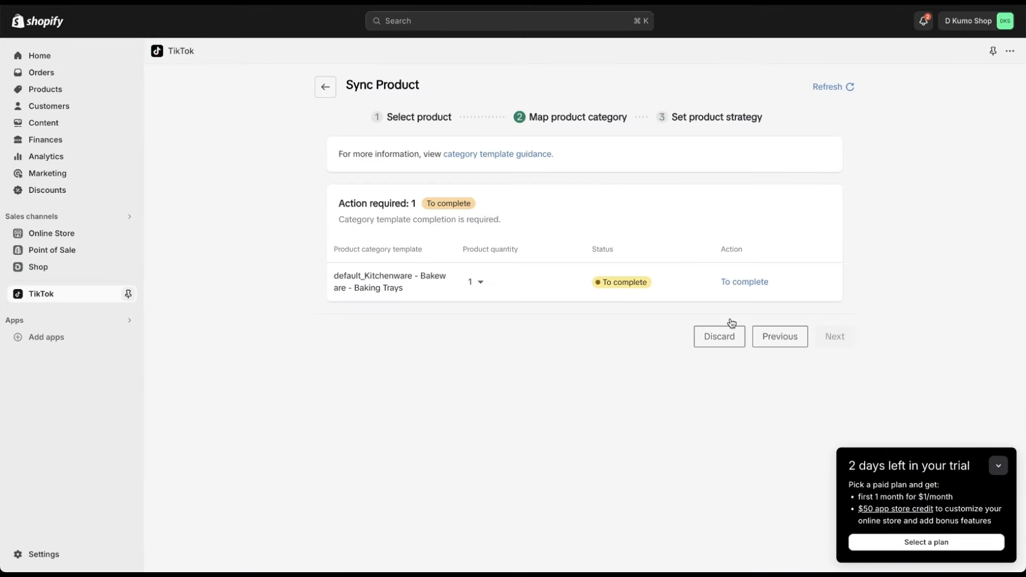
Give the Baking Trays template a 2.00 lb weight and 5 × 5 × 5 inch dimensions, and save.
click(738, 283)
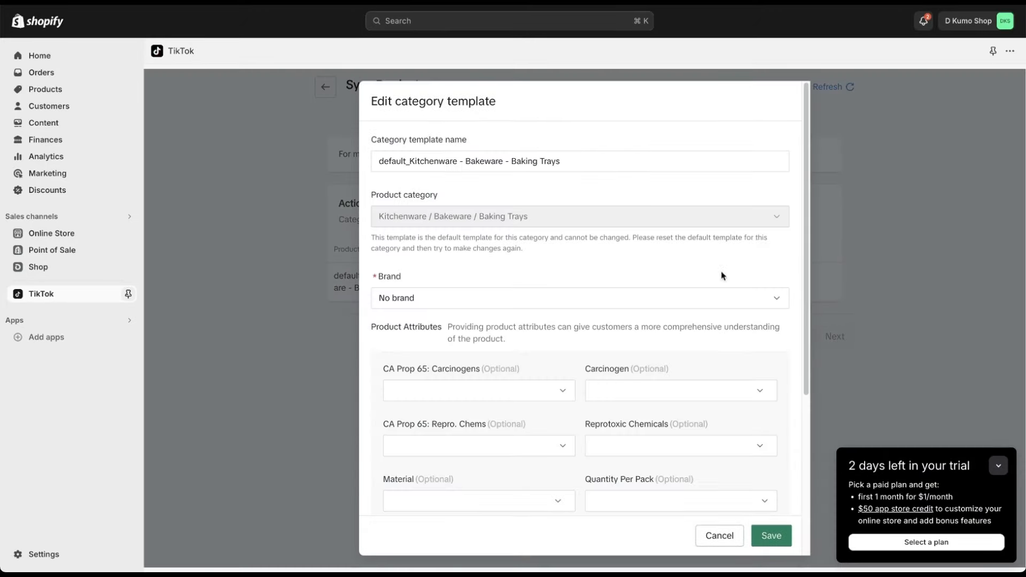
scroll(770, 321, down, 2)
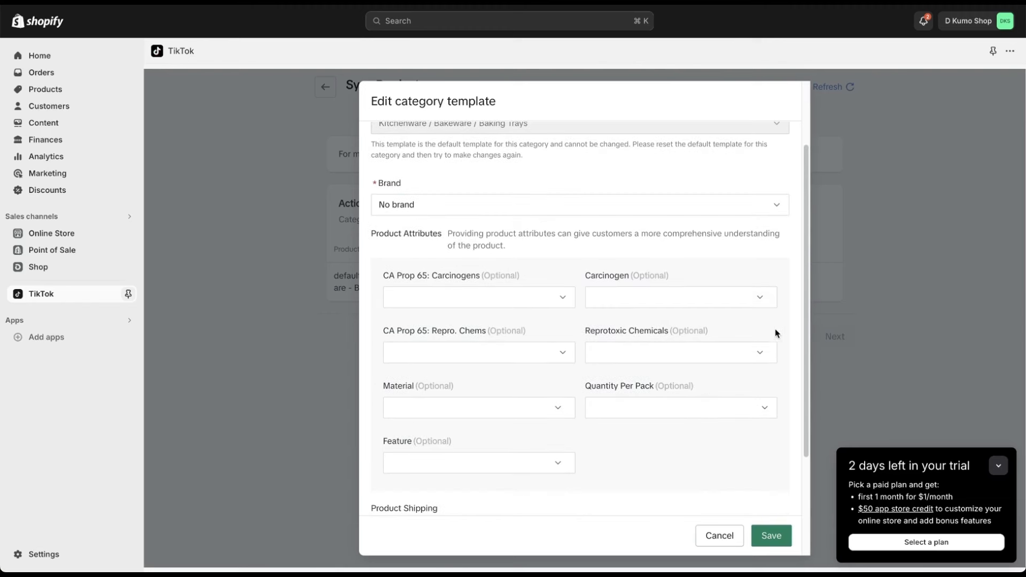
scroll(778, 337, up, 1)
scroll(694, 381, down, 3)
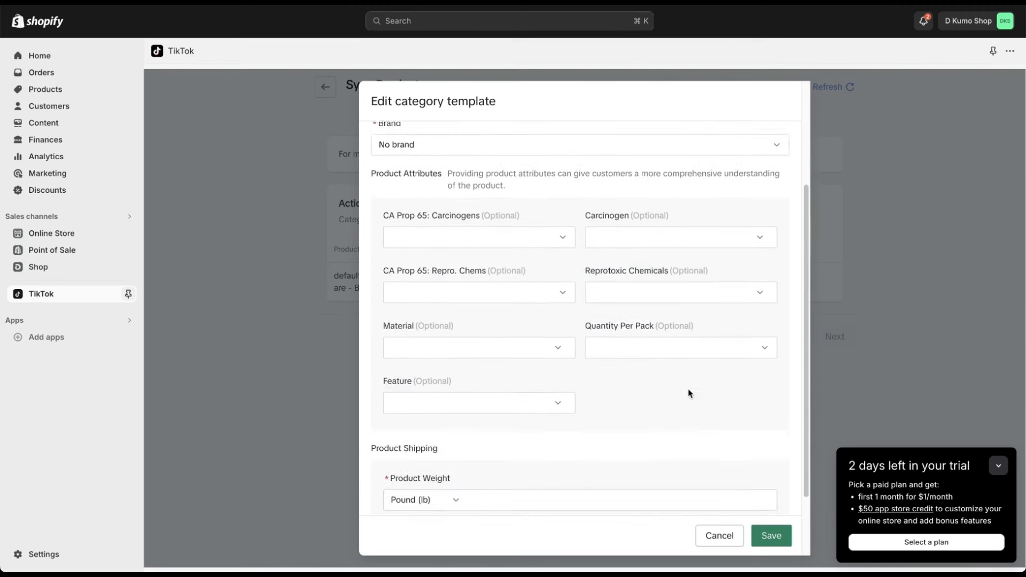
click(456, 423)
click(492, 427)
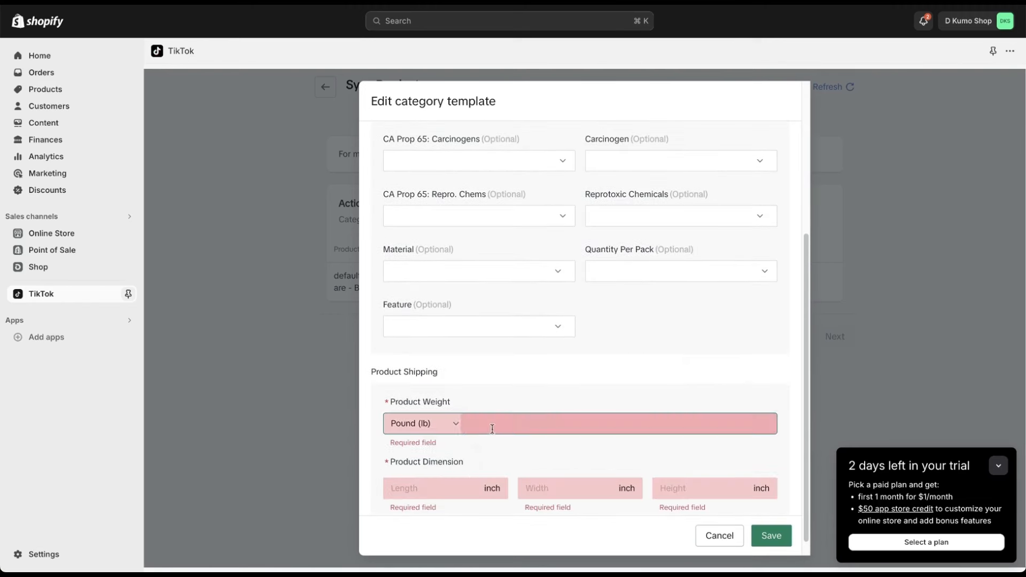
text(2)
click(612, 370)
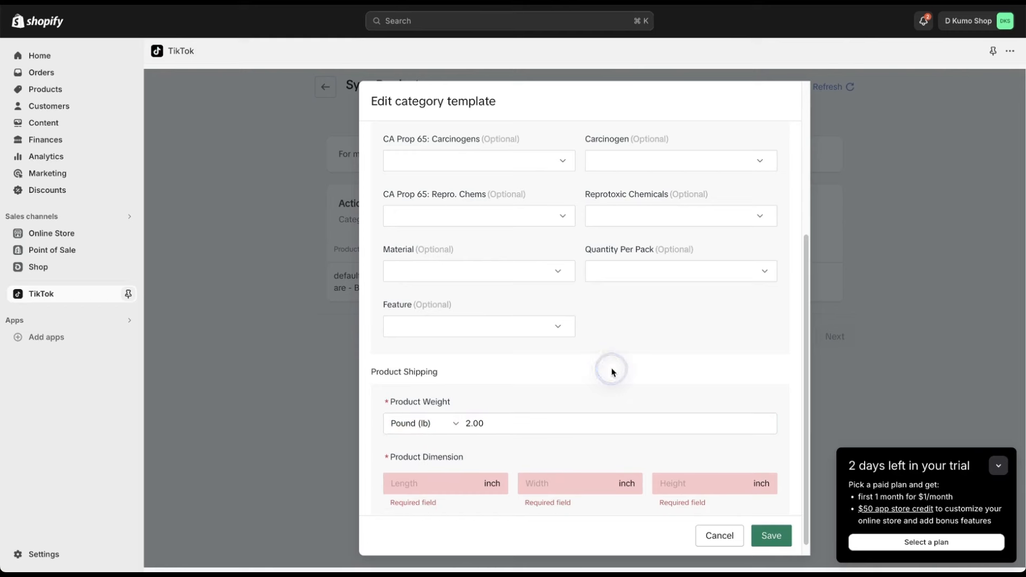
click(768, 536)
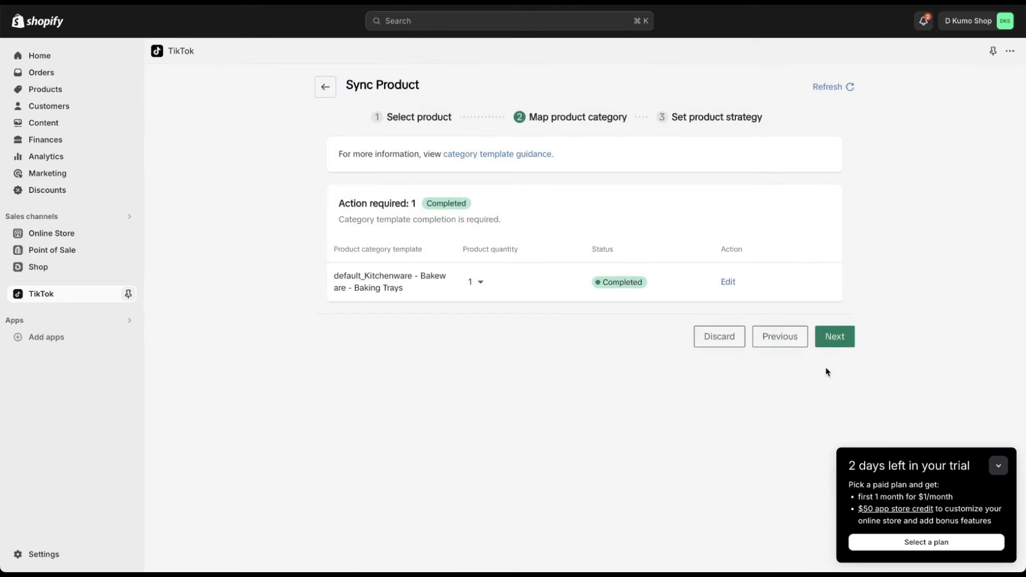
click(835, 336)
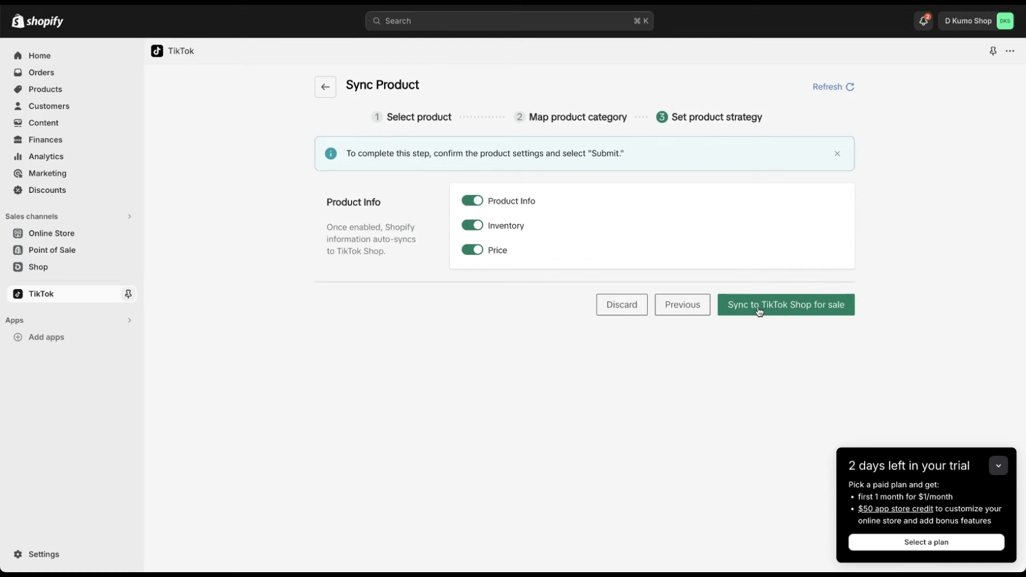
Sync Classic Dinner Plate to TikTok Shop now and refresh until the sync shows 100%.
click(758, 310)
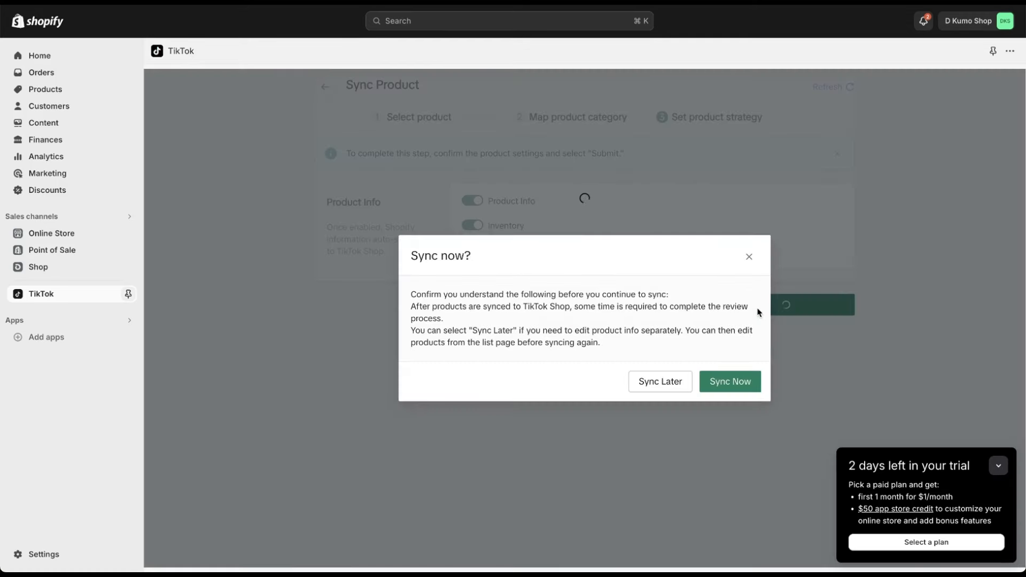
click(728, 388)
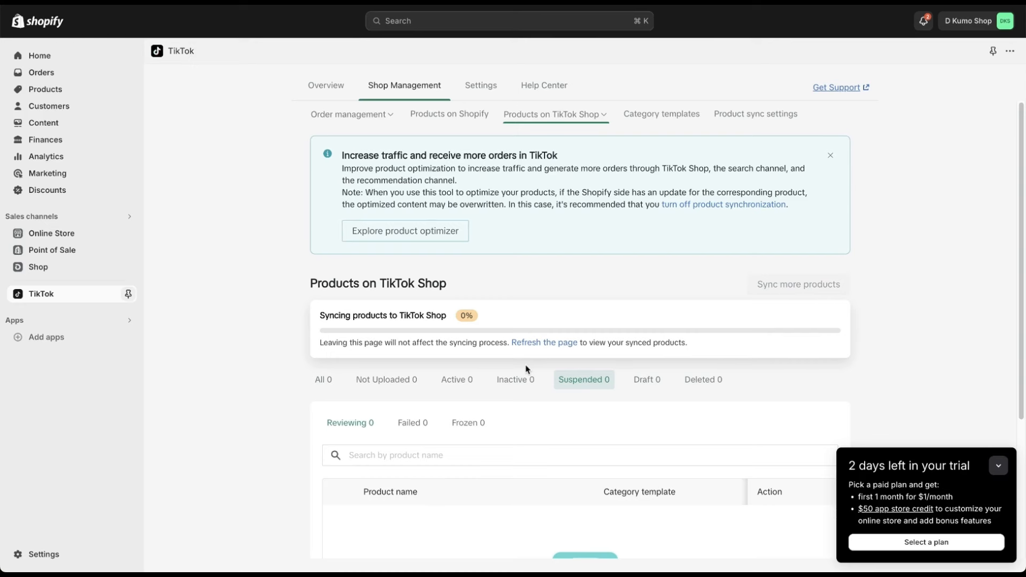
click(532, 343)
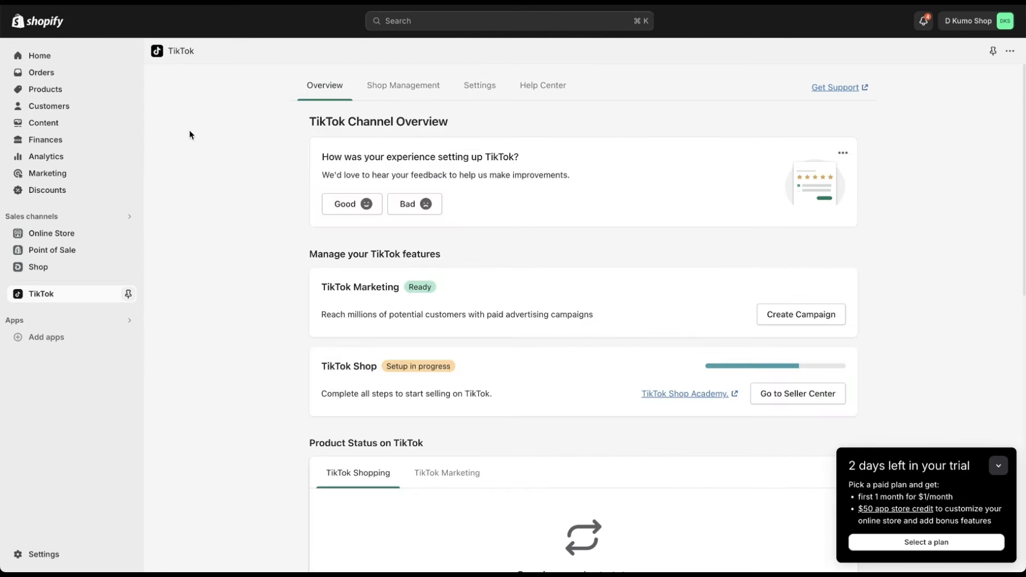
Return to the TikTok channel Overview and scroll down to check the Product Status section.
click(203, 159)
scroll(527, 263, down, 3)
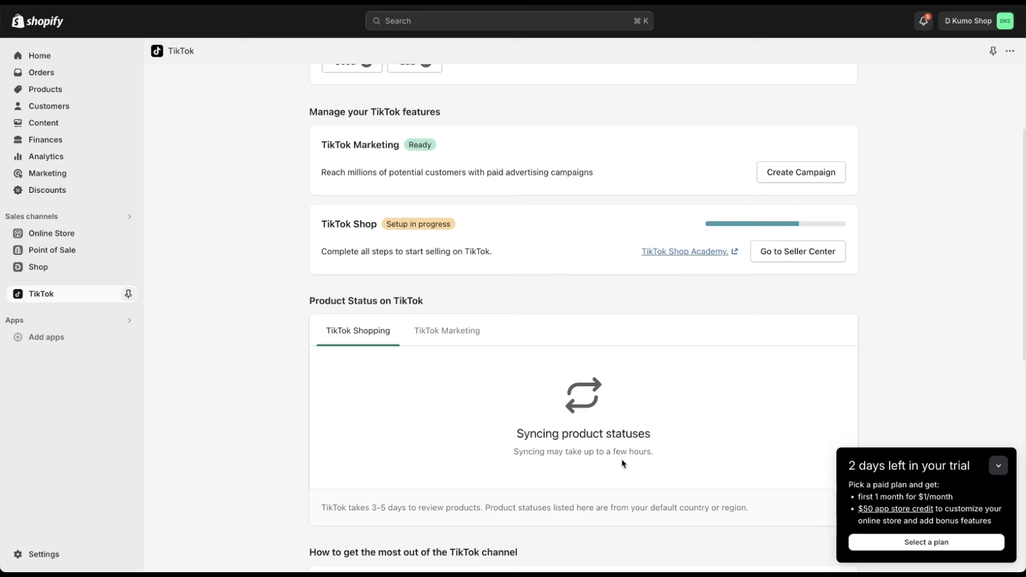
scroll(344, 458, down, 1)
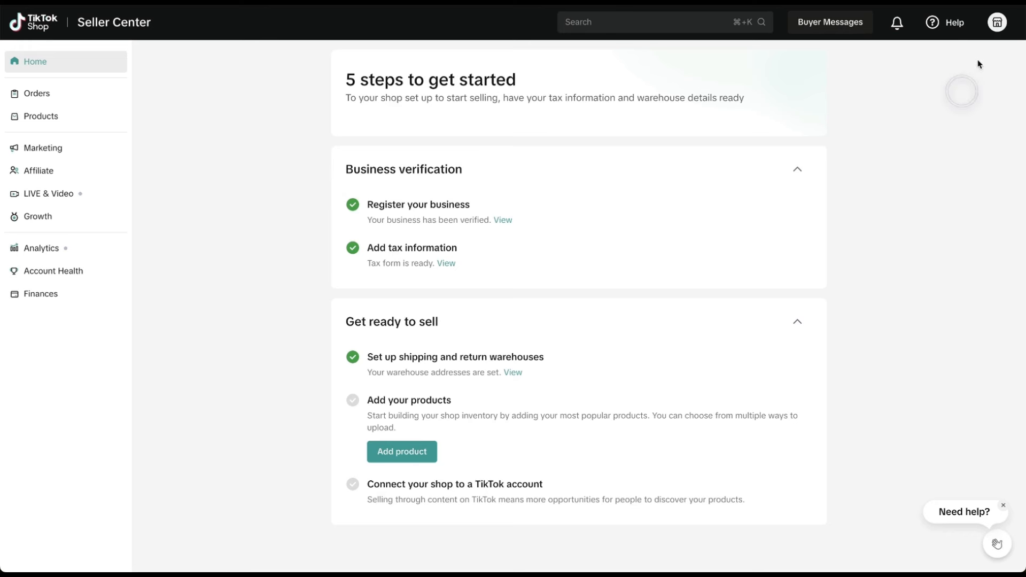
Go to My Account > Linked Accounts and bring up the QR code for linking an official TikTok account.
click(998, 23)
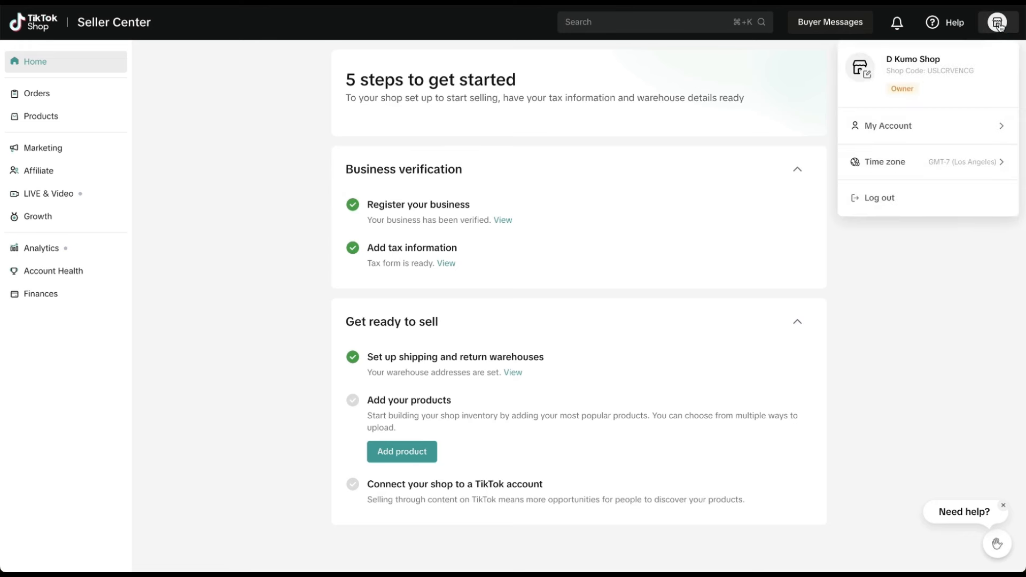
mouse_move(900, 133)
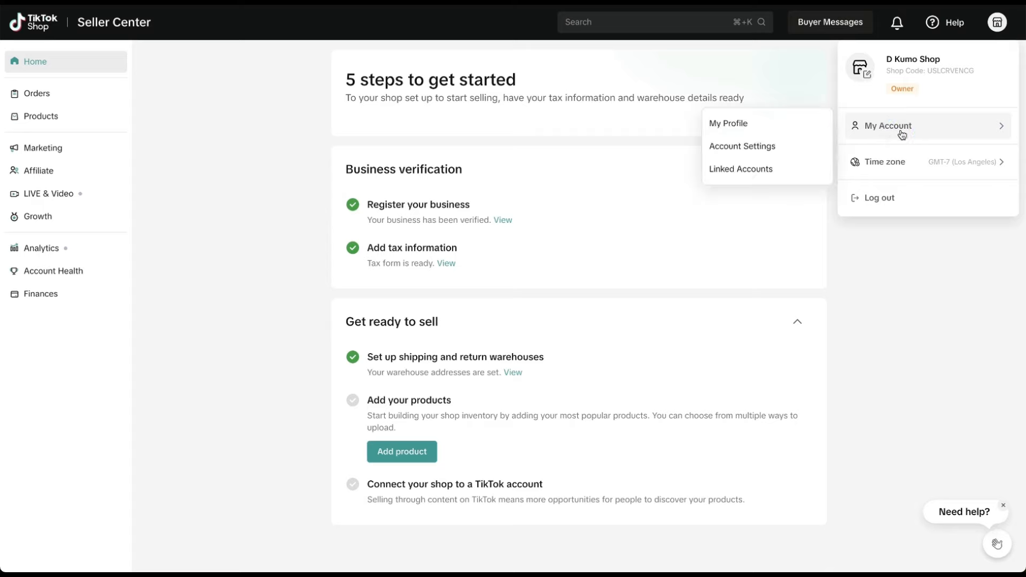
click(762, 177)
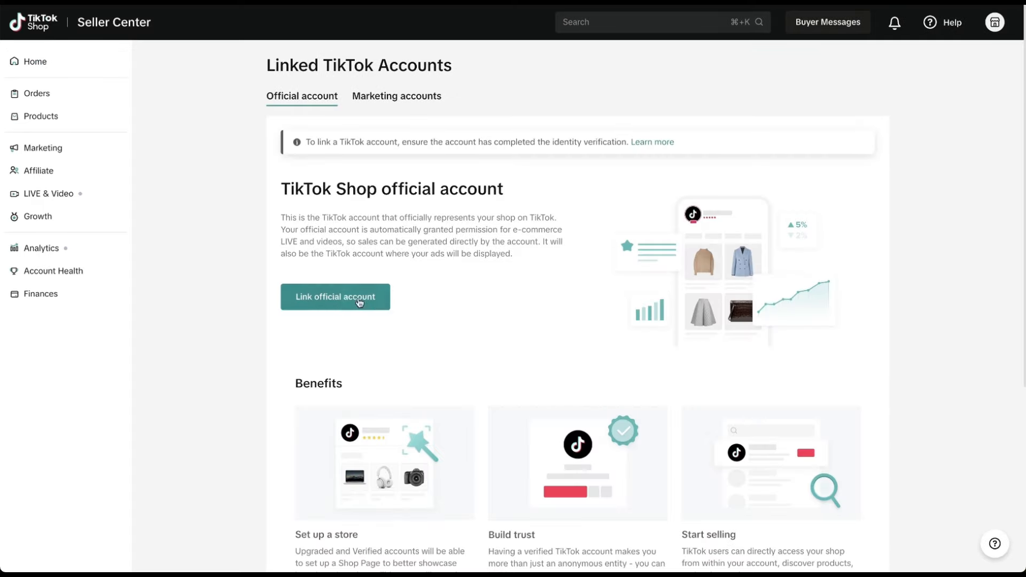
click(345, 307)
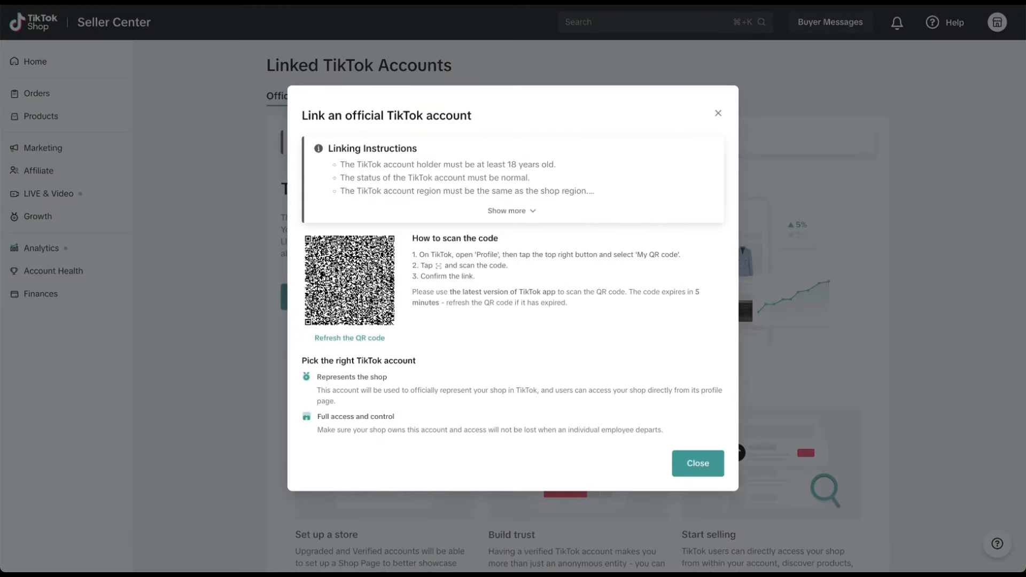